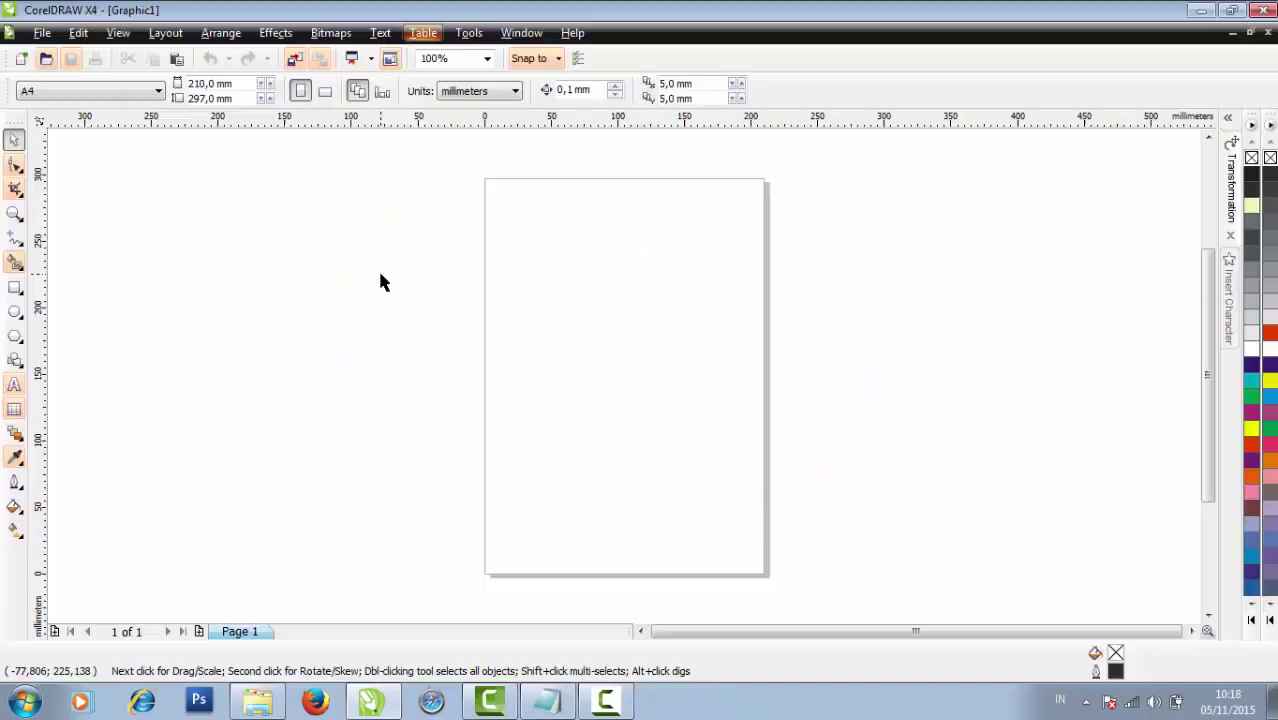
Set the A4 page to landscape and draw an ellipse about 100 by 71 mm near the page's middle
left_click(325, 92)
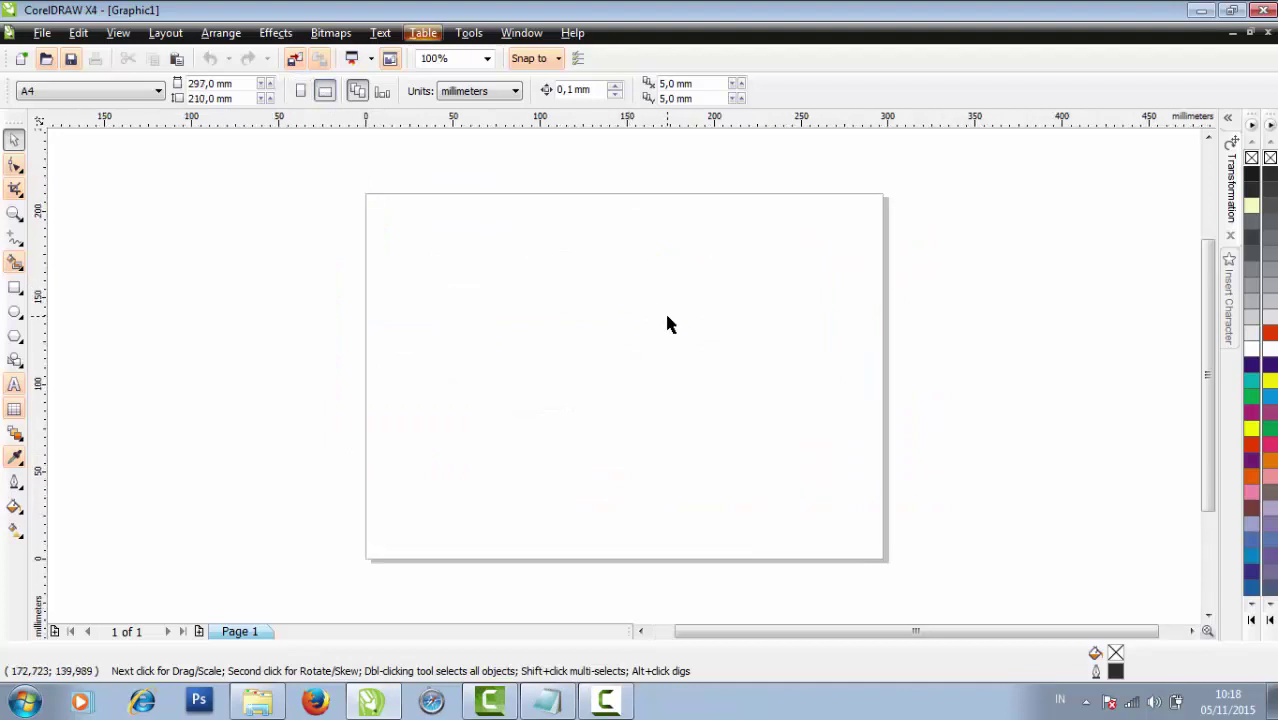
left_click(15, 312)
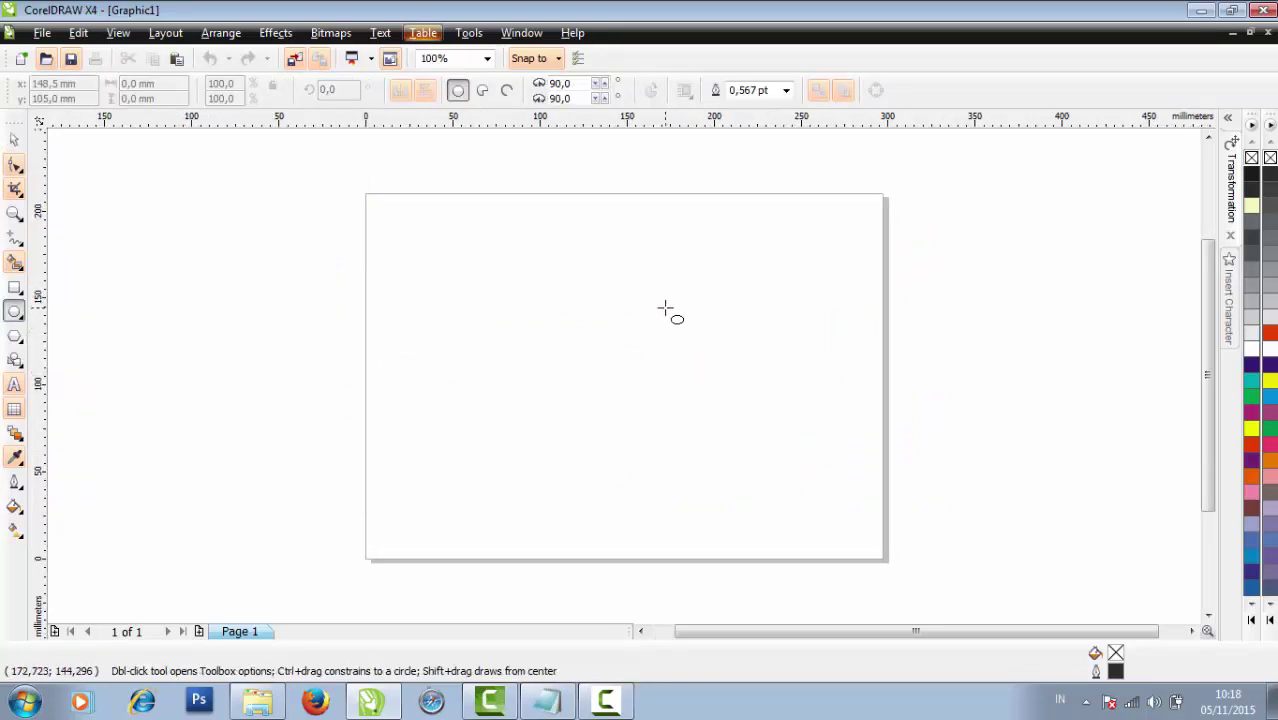
left_click_drag(525, 277, 690, 405)
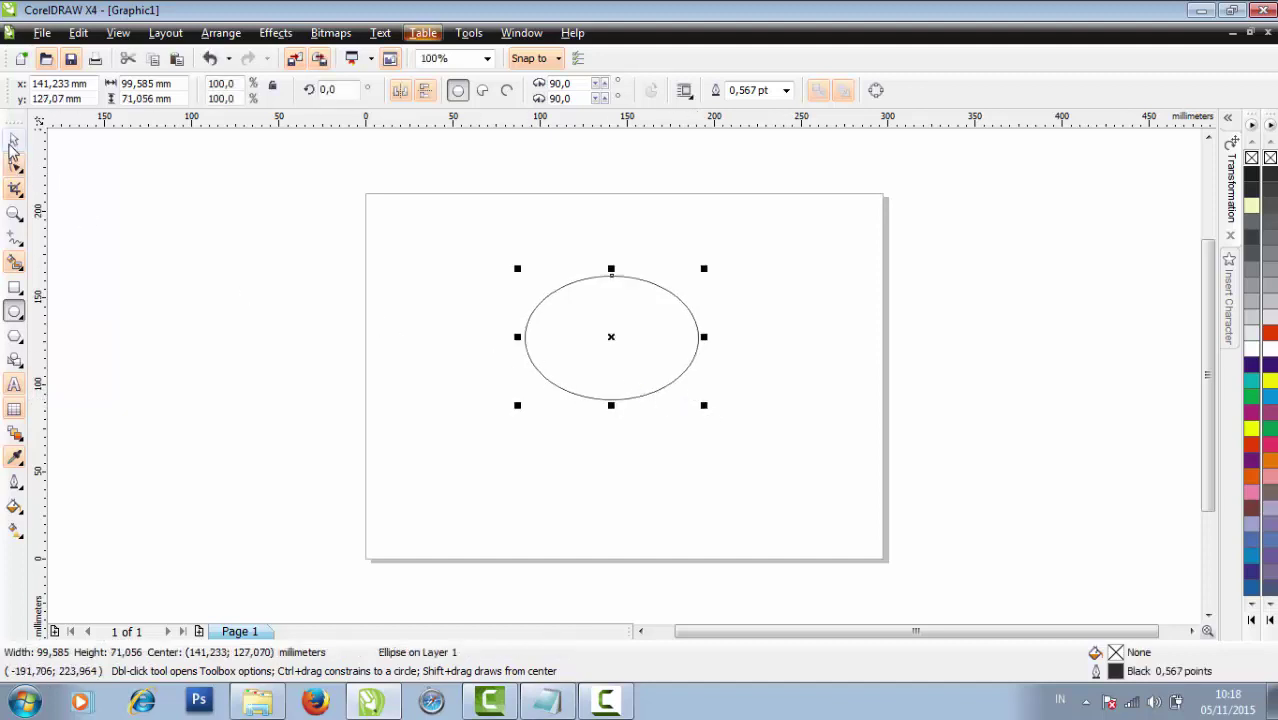
left_click(13, 143)
left_click(73, 214)
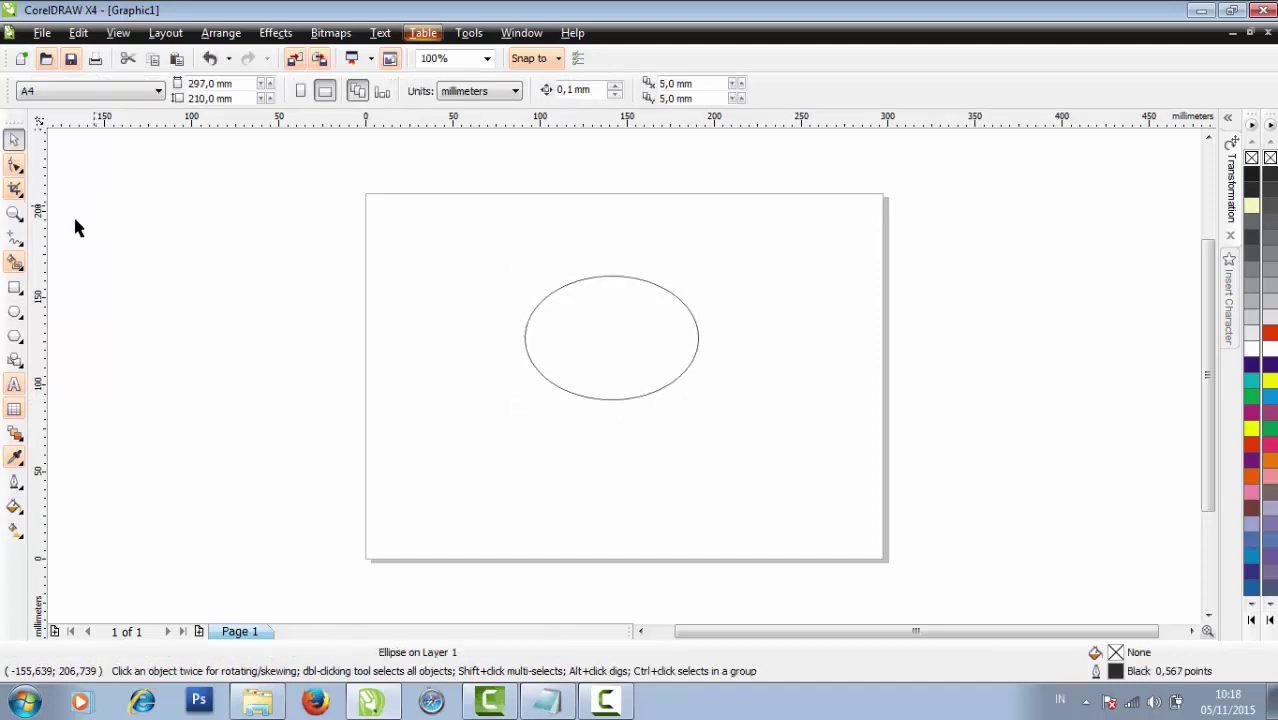
Draw a rectangle about 147 by 43 mm over the ellipse's lower half and centre it horizontally on the ellipse by eye
left_click(14, 288)
mouse_move(475, 344)
left_mouse_down()
mouse_move(658, 414)
mouse_move(731, 418)
left_mouse_up()
left_click(21, 141)
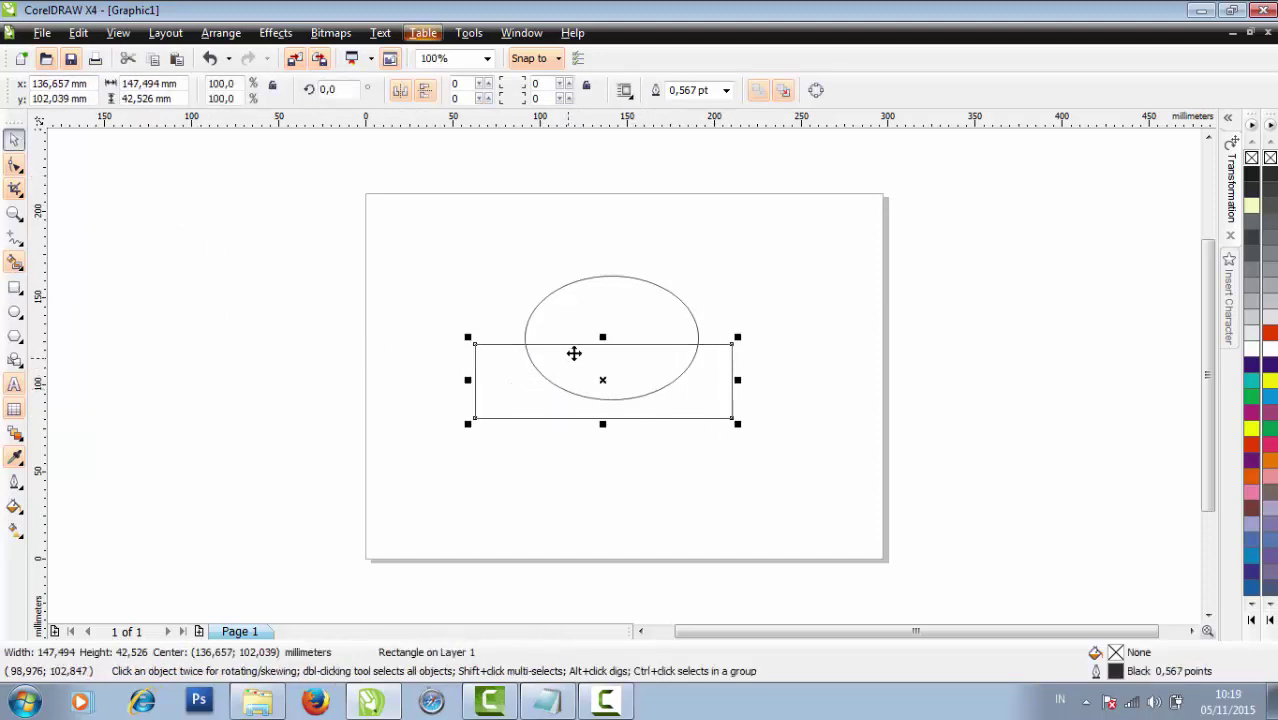
left_click_drag(675, 393, 691, 394)
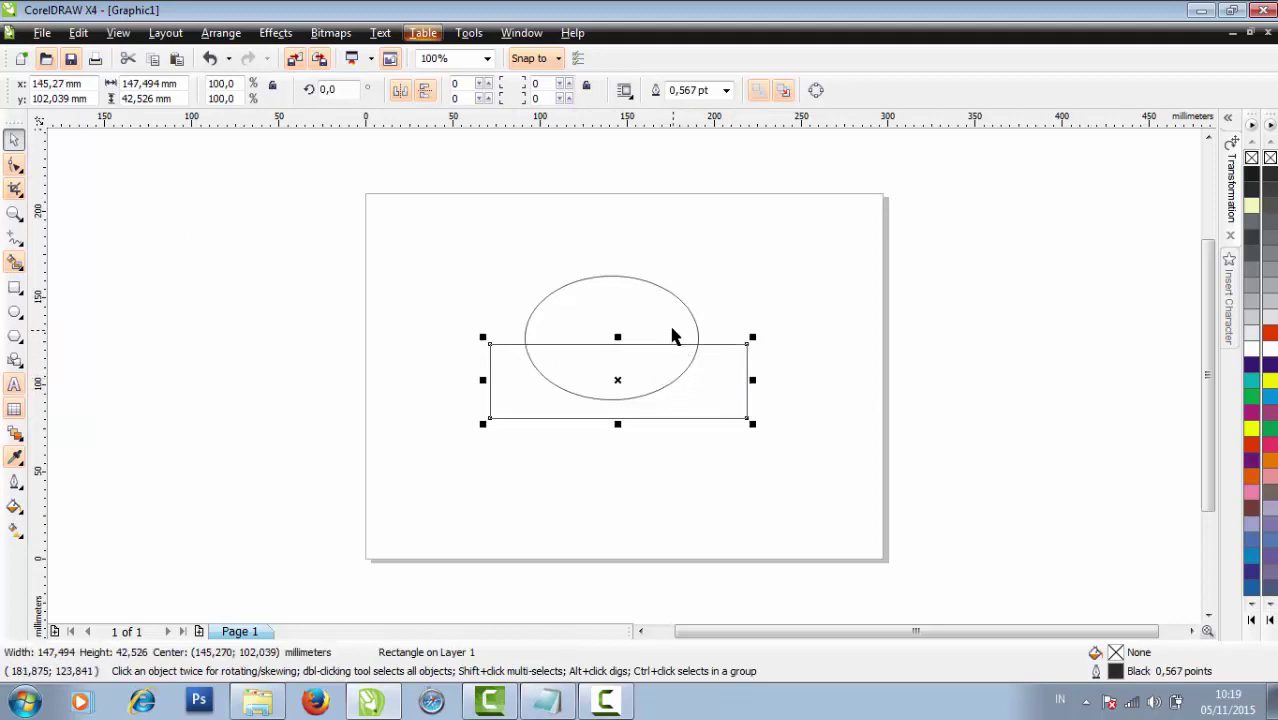
left_click(668, 334)
left_click(720, 405)
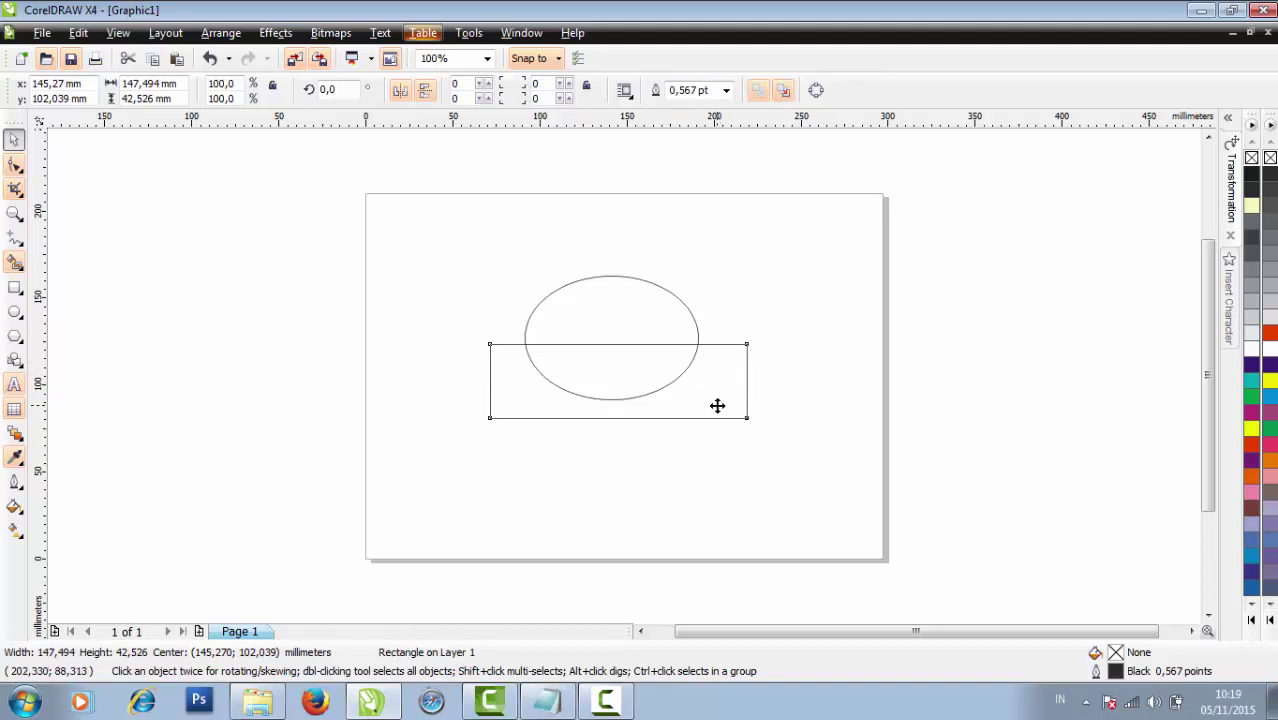
left_click_drag(720, 405, 713, 405)
left_click(739, 474)
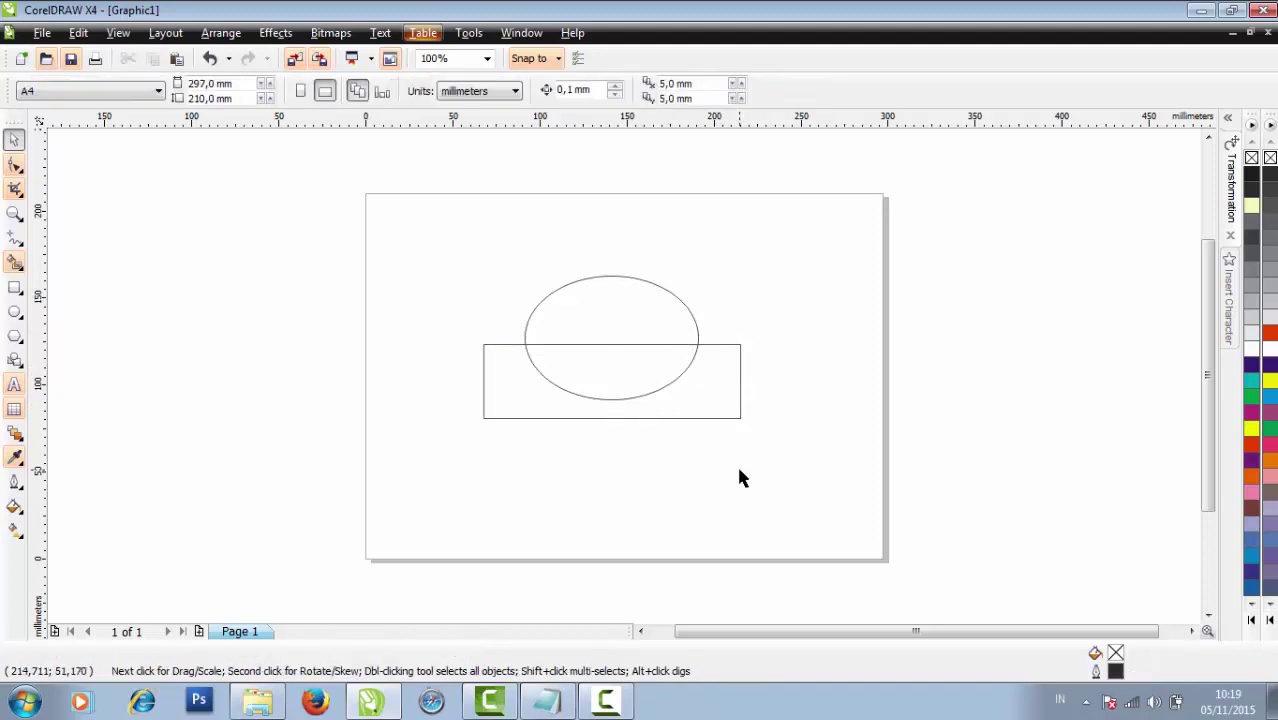
Trim the ellipse with the overlapping rectangle, then delete the rectangle so only the upper dome remains
left_click_drag(455, 242, 800, 465)
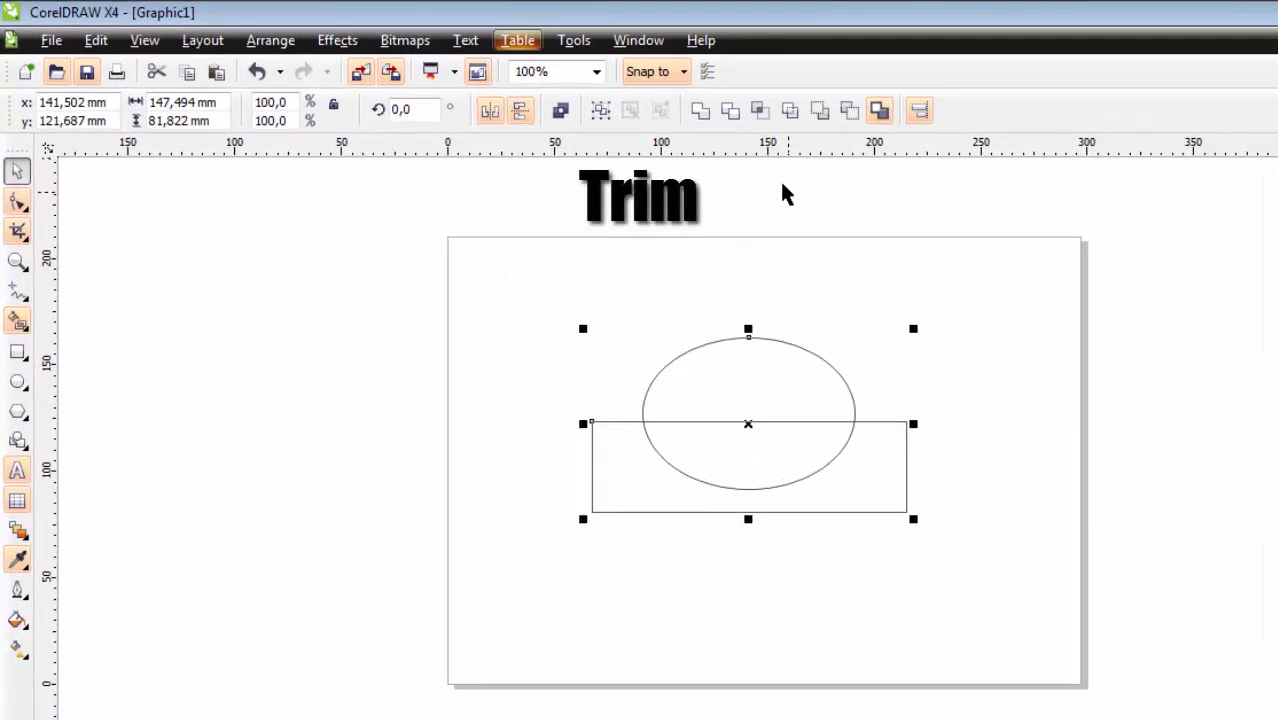
left_click(731, 112)
left_click(818, 465)
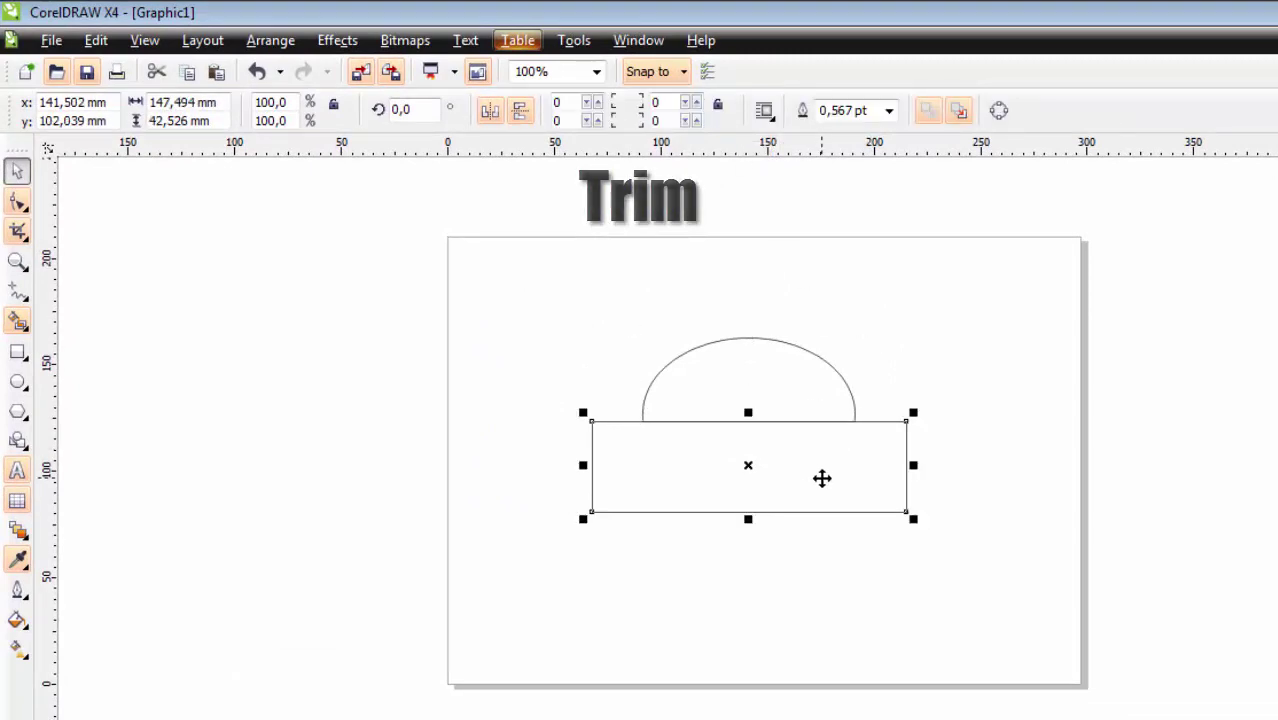
left_click_drag(822, 477, 534, 420)
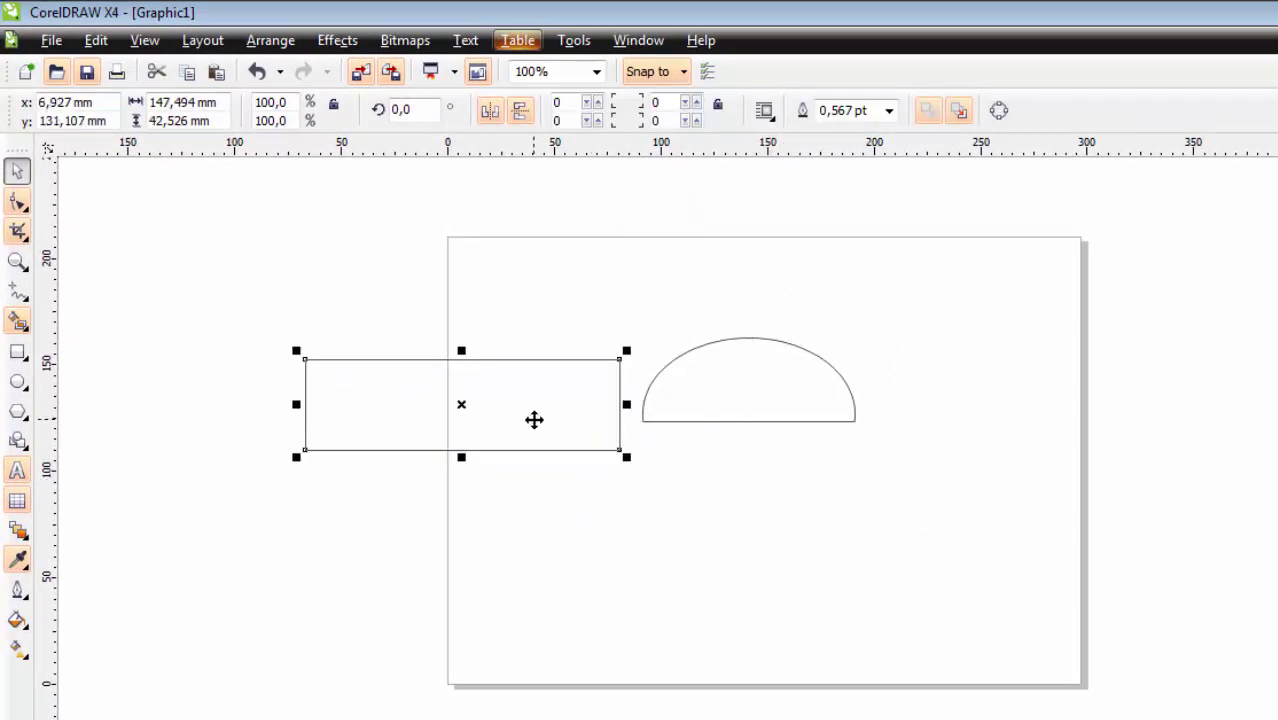
key("Delete")
Move the dome slightly up and to the left on the page
left_click(681, 419)
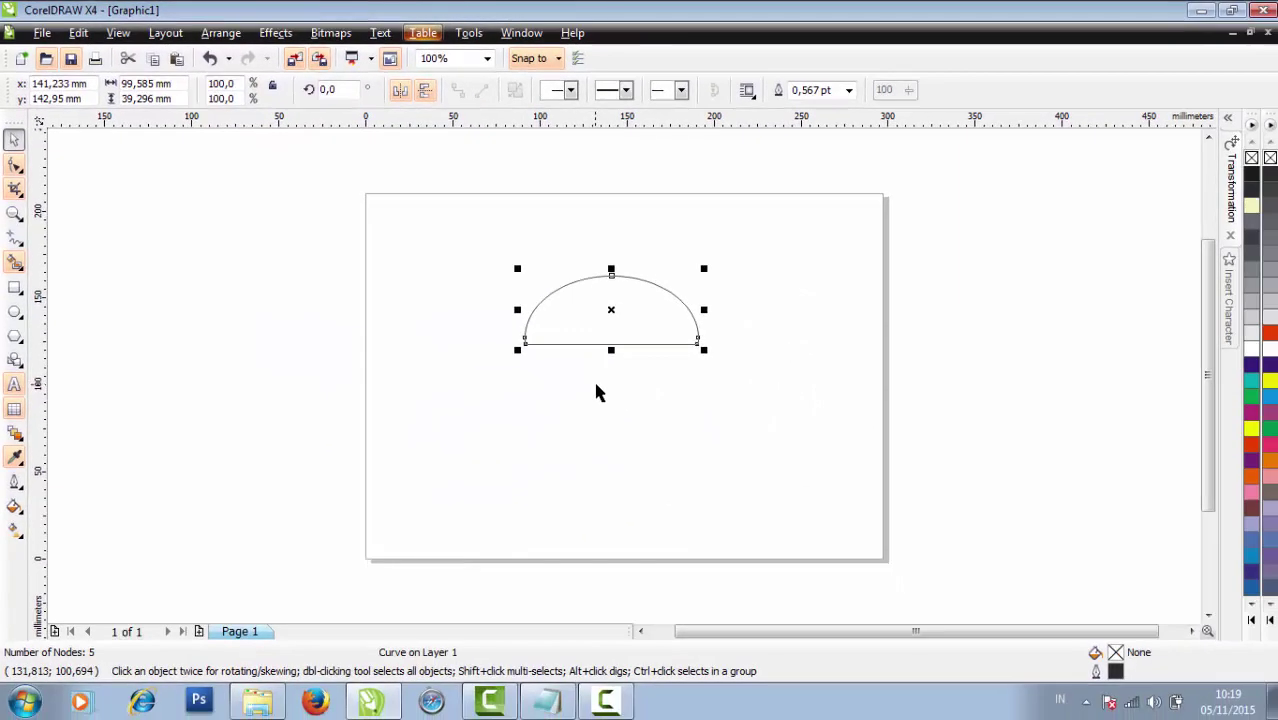
left_click(607, 348)
left_click_drag(607, 346, 598, 332)
left_click(623, 413)
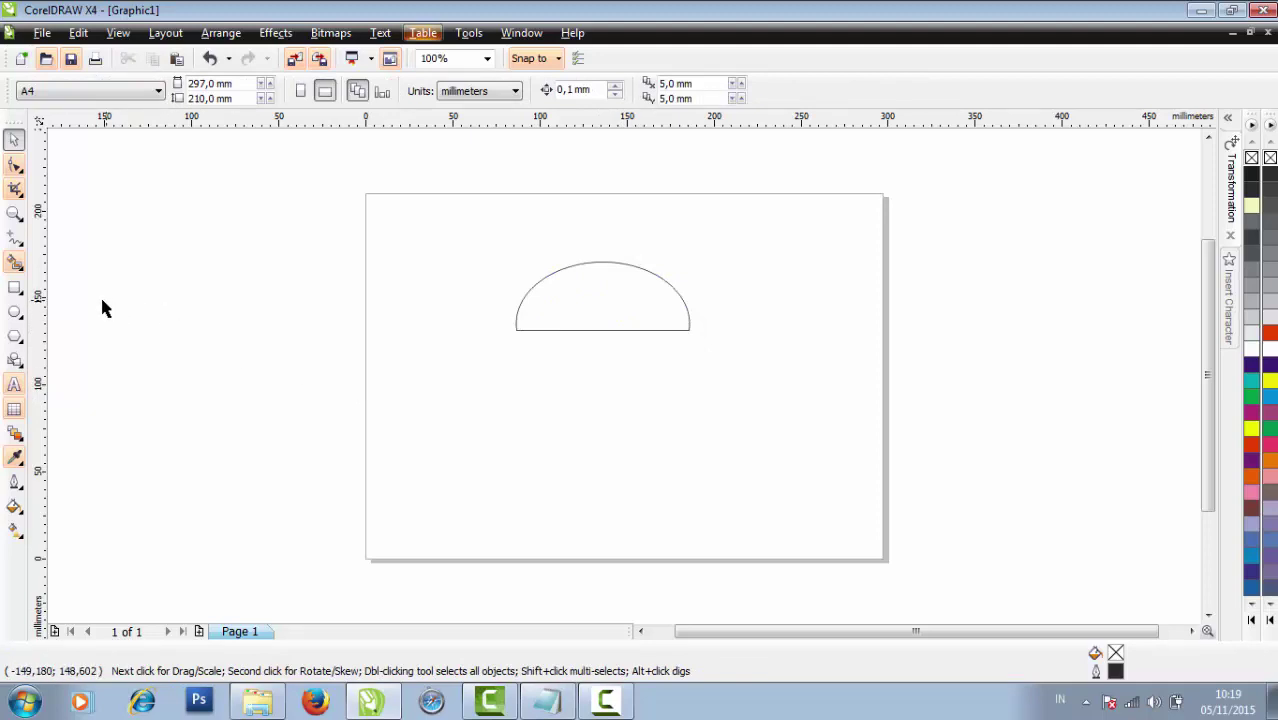
Draw a rectangle about 100 by 92 mm directly beneath the dome, matching the width of its flat edge
left_click(14, 287)
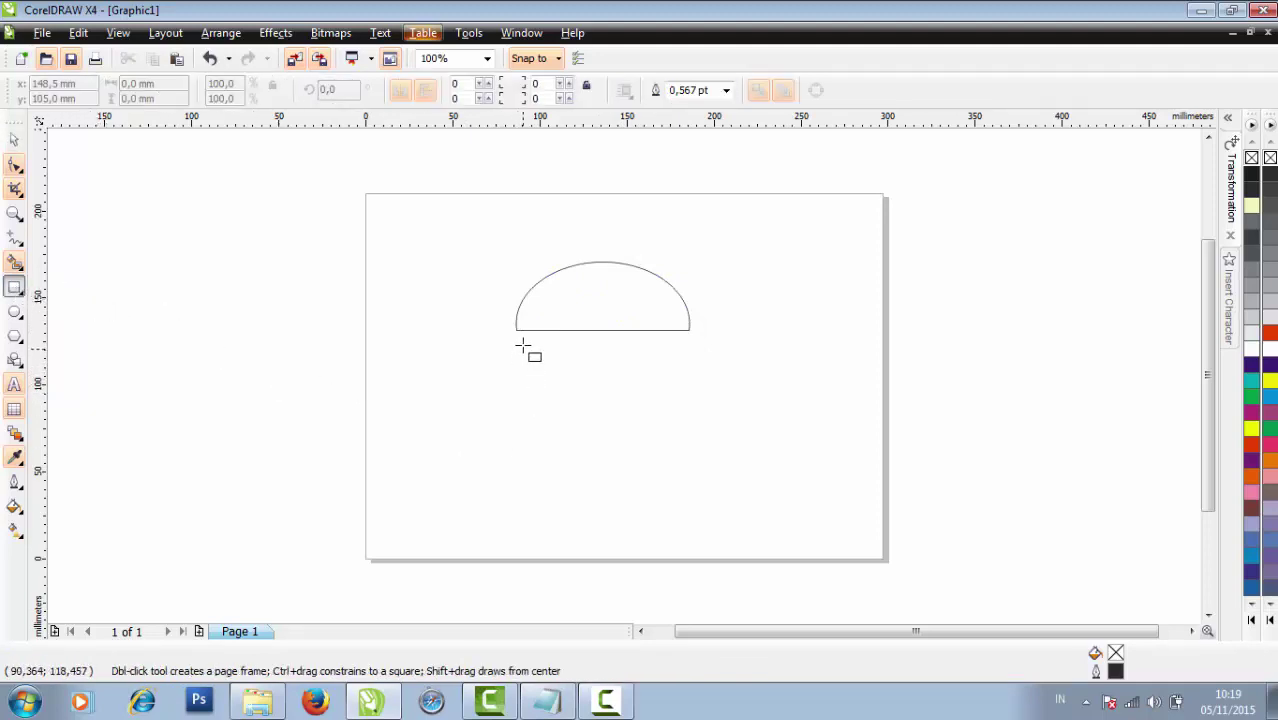
mouse_move(517, 330)
left_mouse_down()
mouse_move(560, 392)
mouse_move(690, 491)
left_mouse_up()
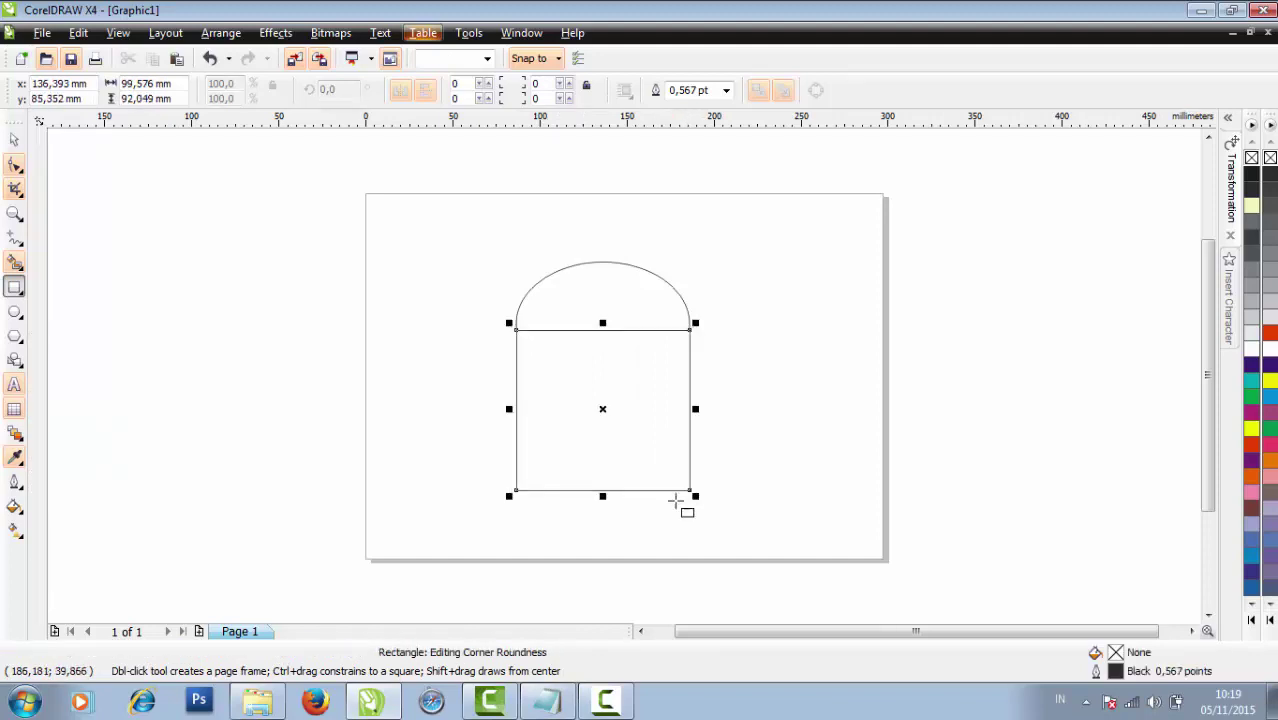
left_click(16, 142)
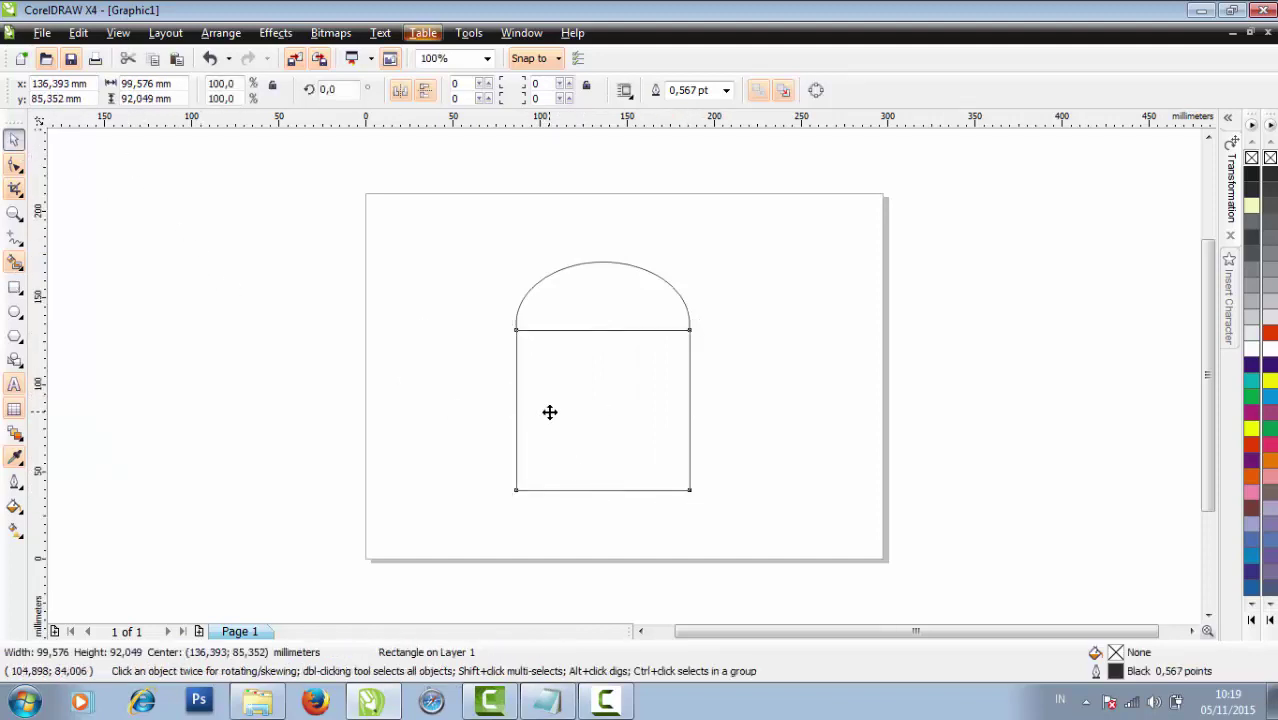
Nudge the rectangle straight down about 9 mm to leave a narrow gap below the dome
key("Down")
key("Down")
key("Down")
key("Down")
key("Down")
key("Down")
key("Down")
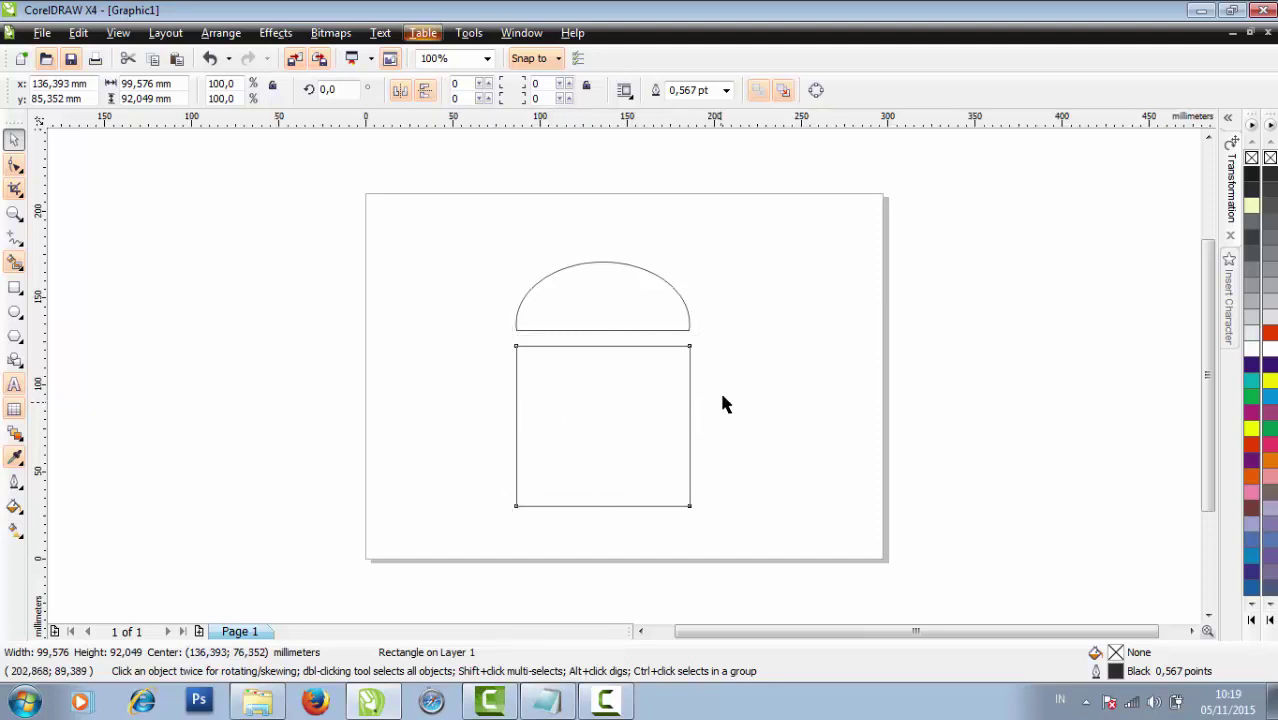
left_click(912, 338)
Round the body rectangle's two lower corners to 34 and set its two upper corners to 0
left_click_drag(1207, 400, 1207, 416)
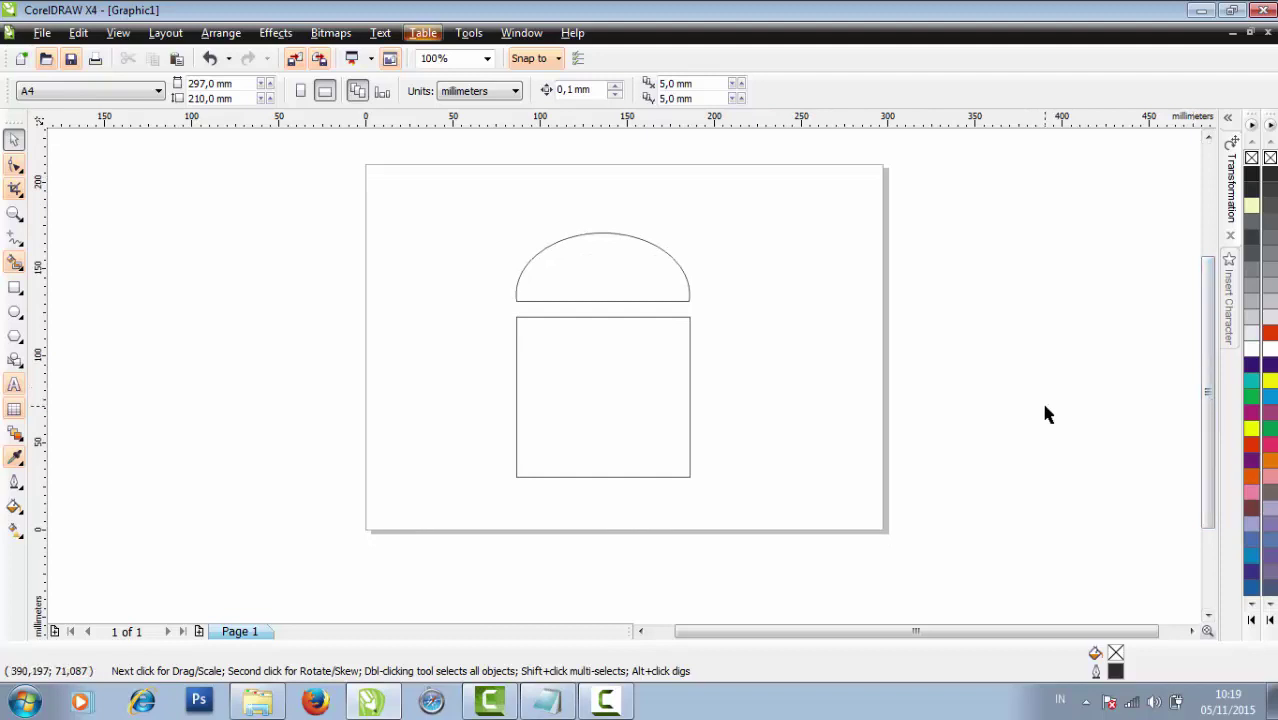
left_click(635, 445)
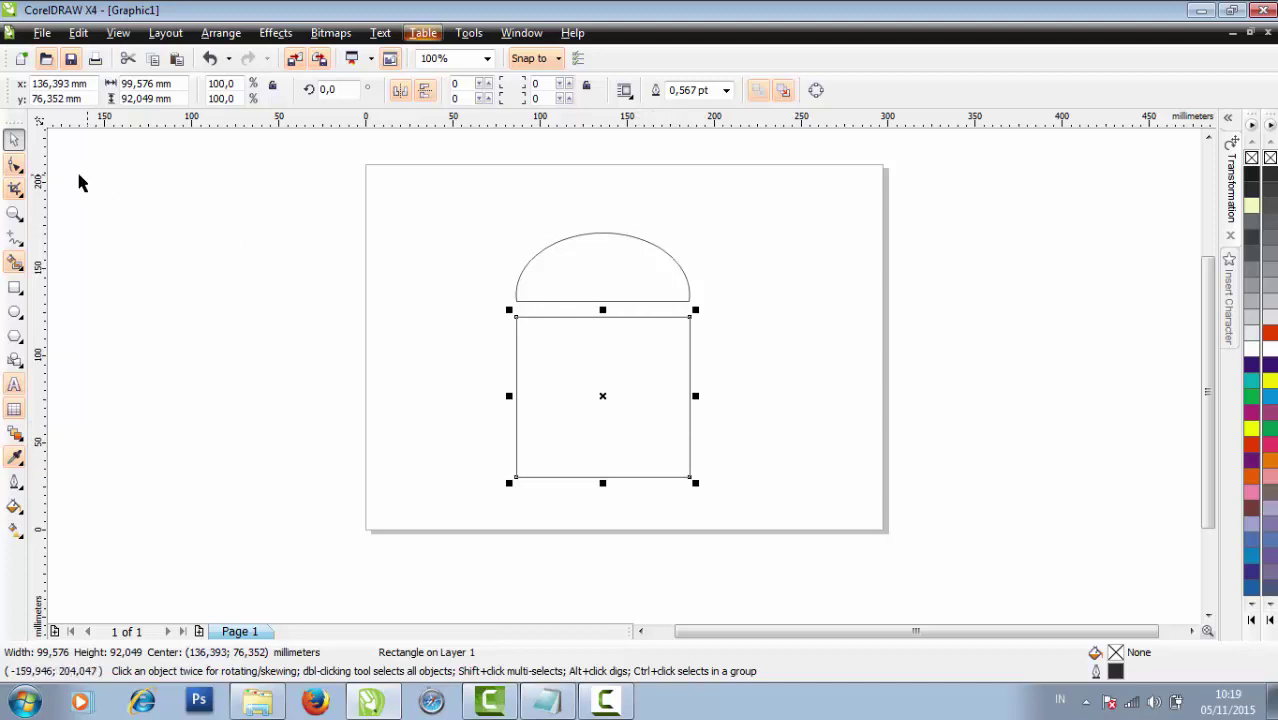
left_click(15, 164)
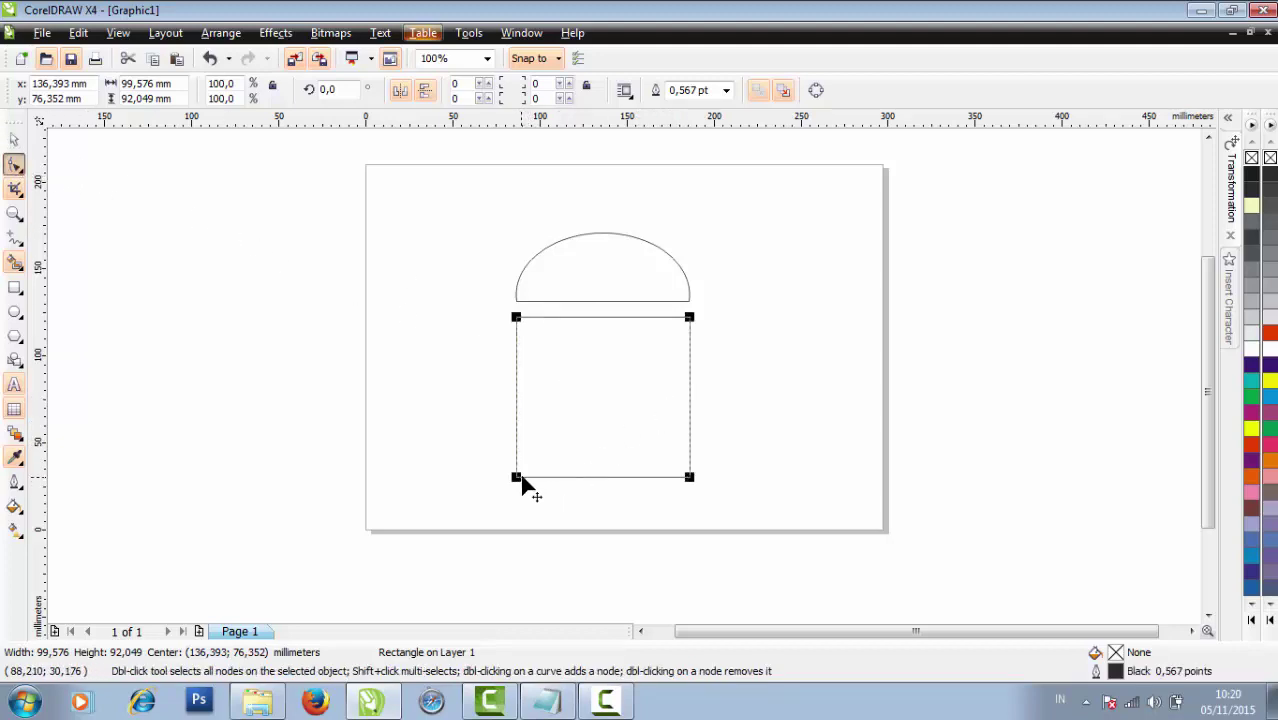
left_click_drag(521, 479, 543, 481)
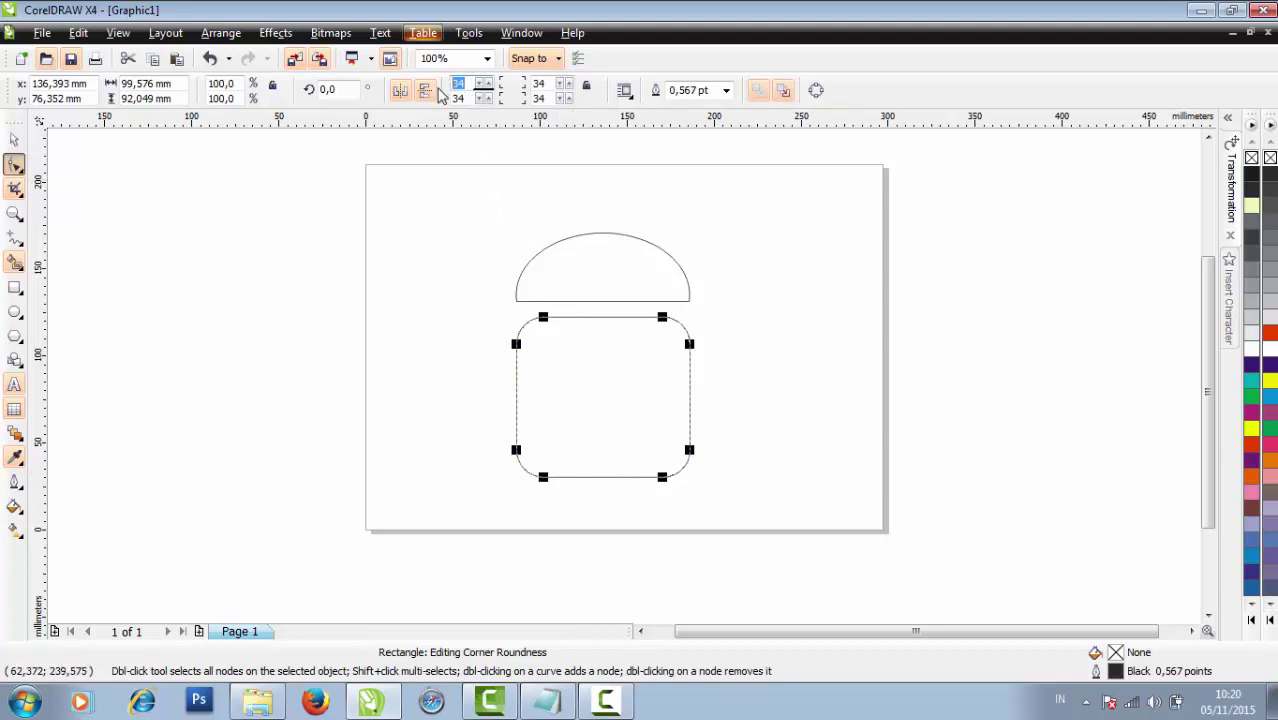
left_click(580, 329)
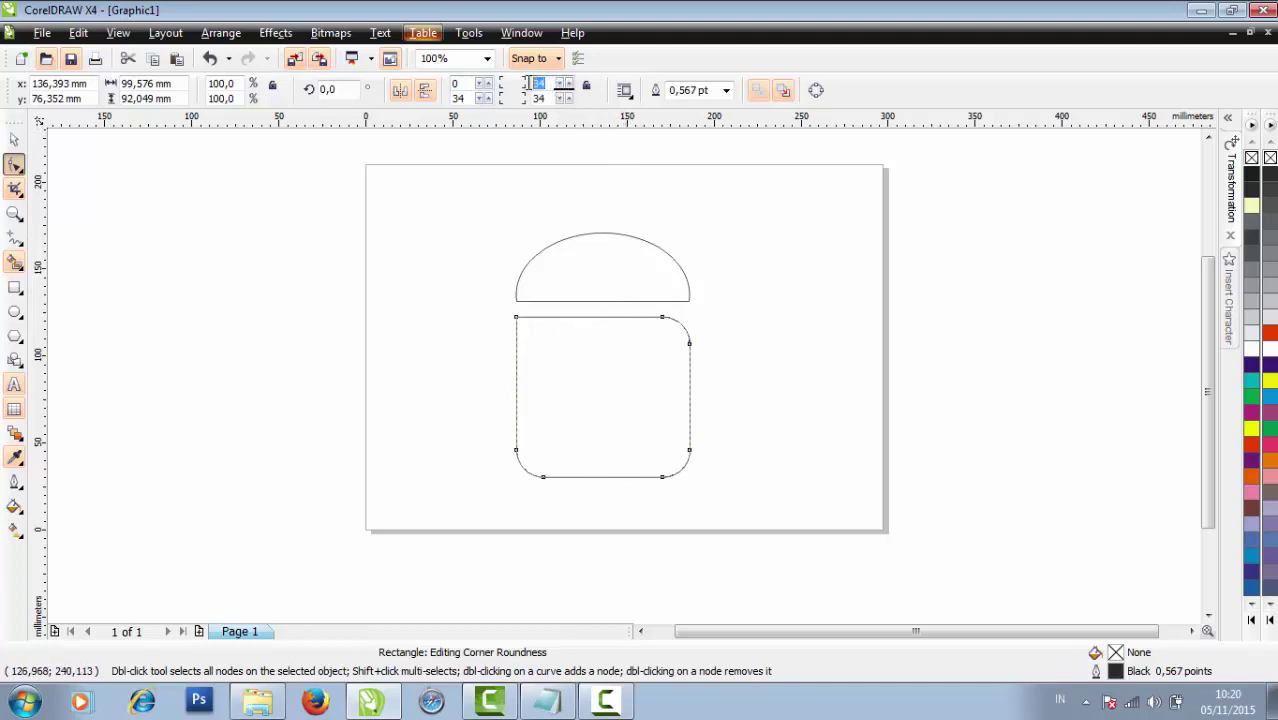
left_click(619, 328)
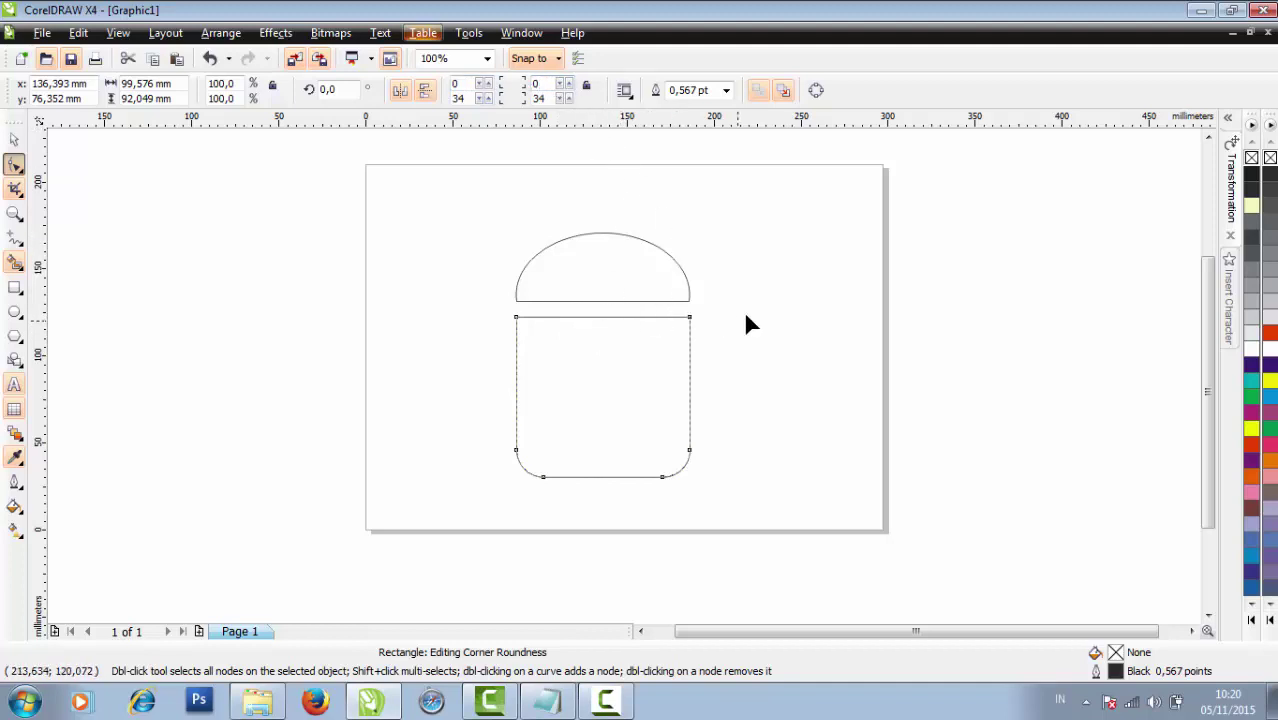
left_click(14, 140)
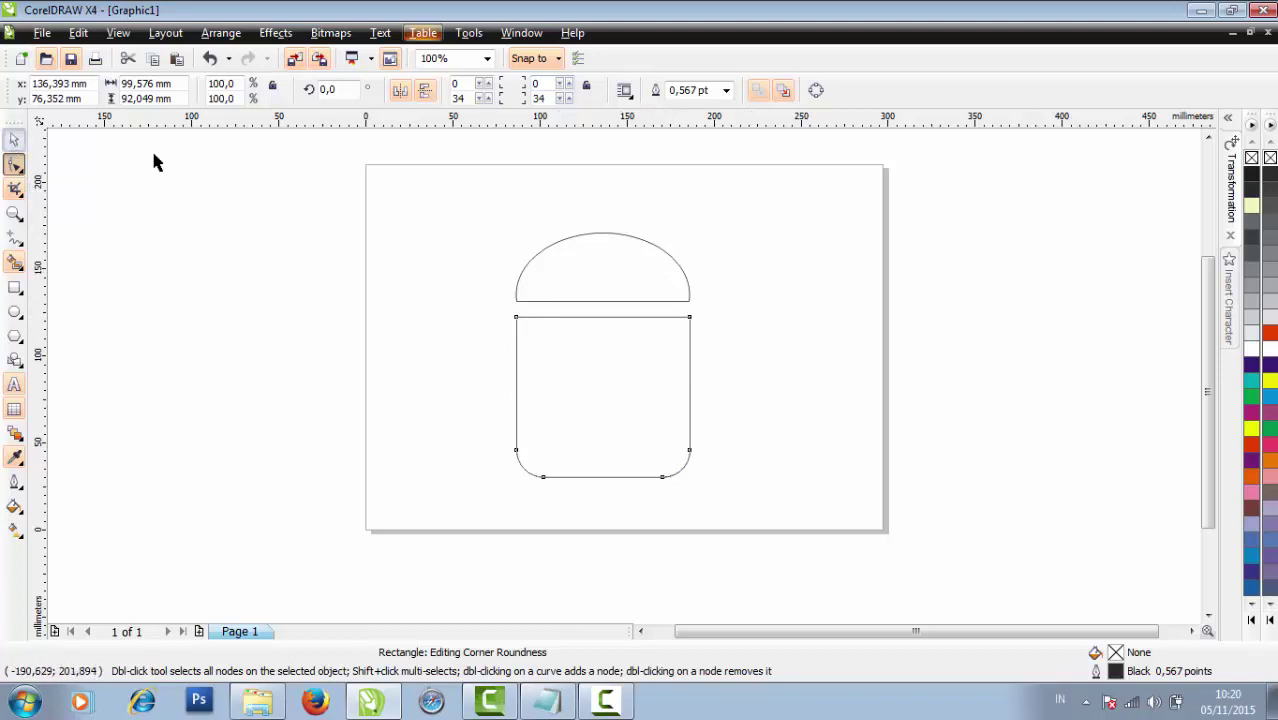
Move the dome and the body together straight up until the dome is close to the page's upper edge
left_click(599, 400)
left_click_drag(470, 197, 719, 535)
key("Up")
key("Up")
key("Up")
key("Up")
key("Up")
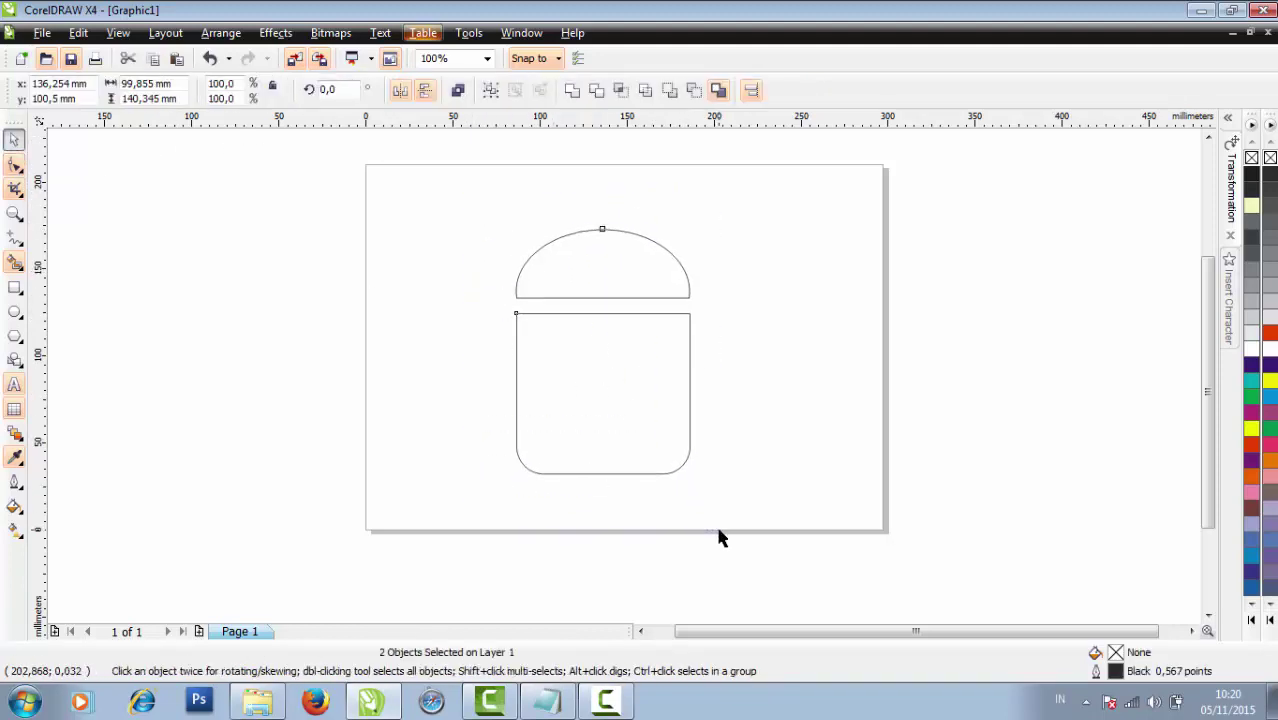
key("Up")
key("Up")
key("Up")
key("Up")
key("Up")
key("Up")
key("Up")
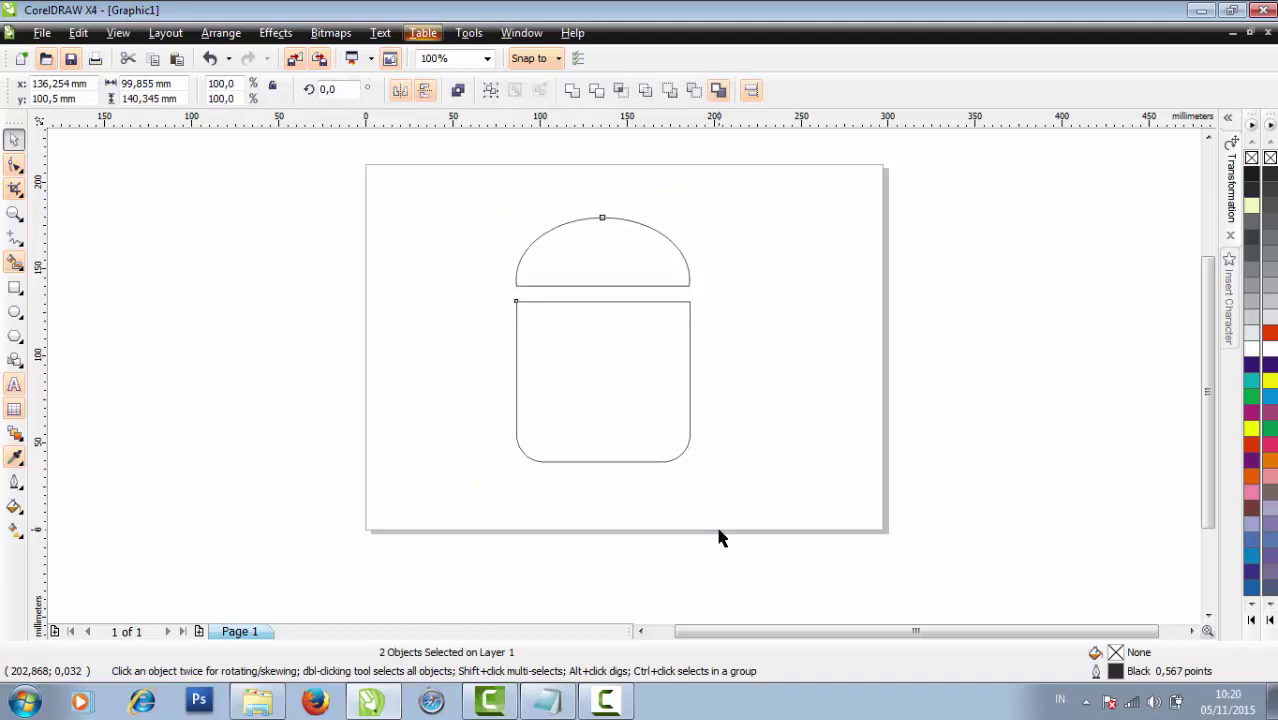
key("Up")
key("Up")
key("Up")
key("Up")
key("Up")
key("Up")
key("Up")
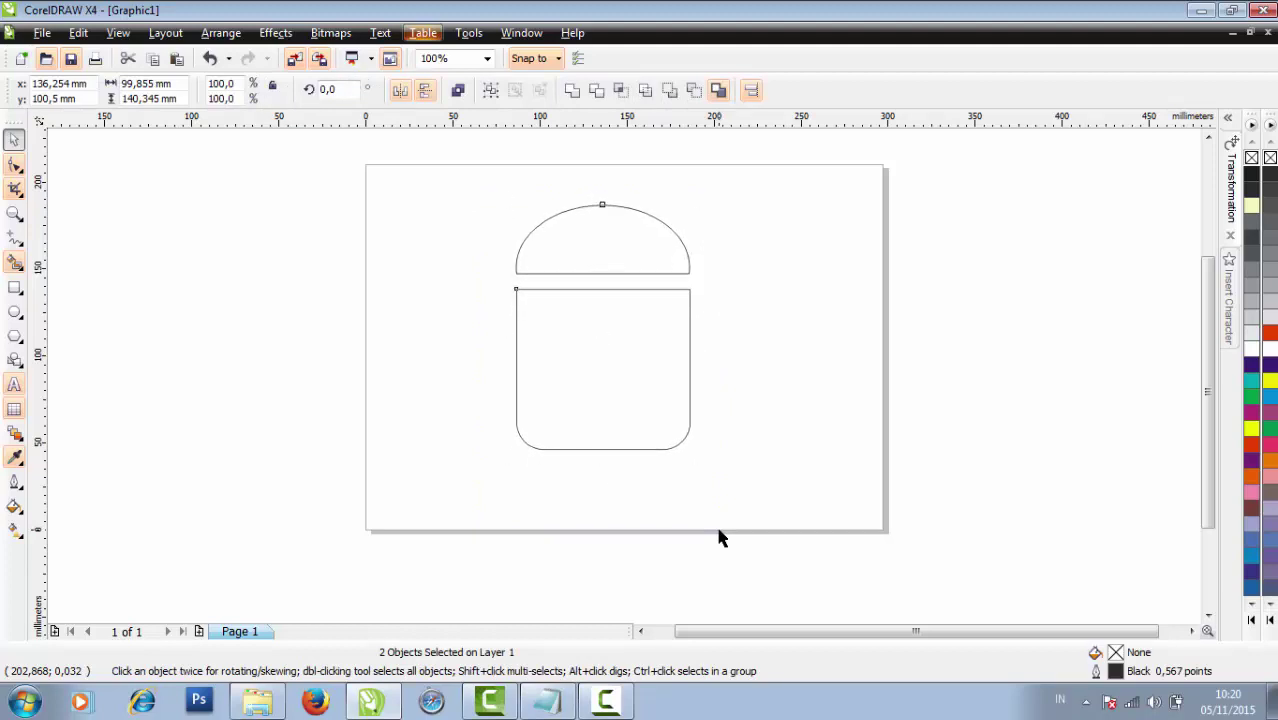
key("Up")
key("Up")
key("Up")
key("Up")
key("Up")
key("Up")
key("Up")
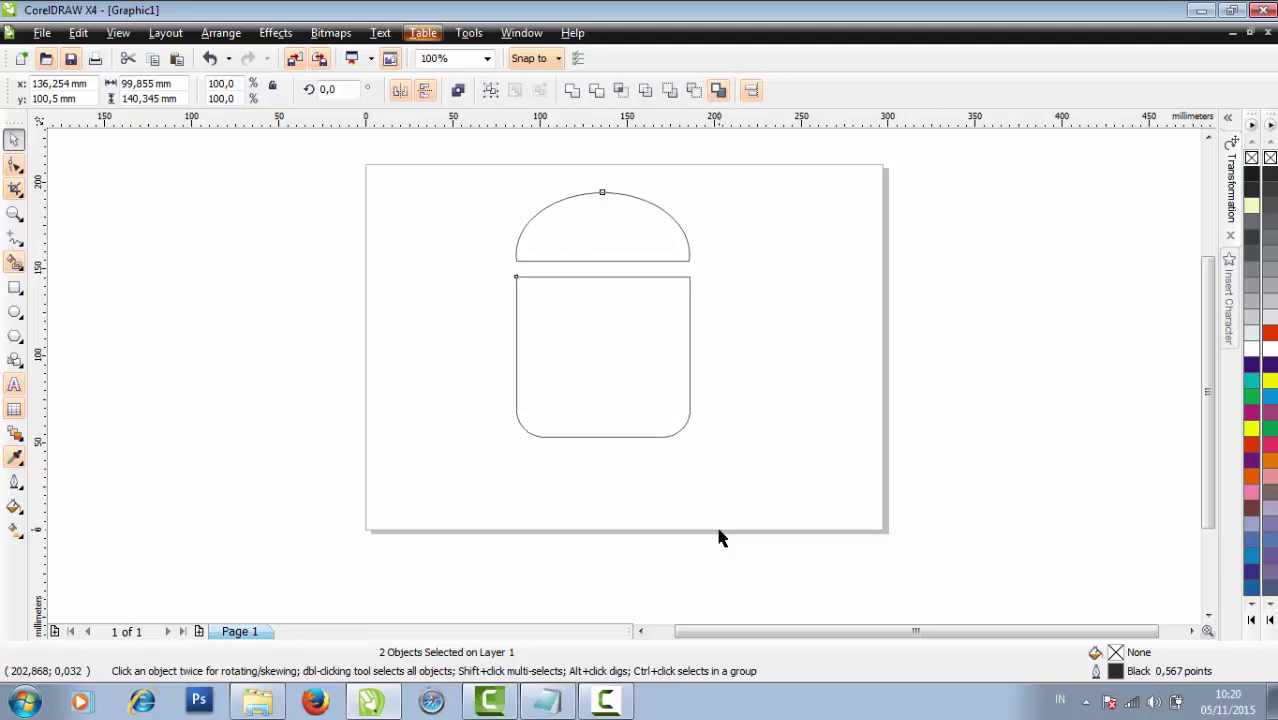
left_click(762, 512)
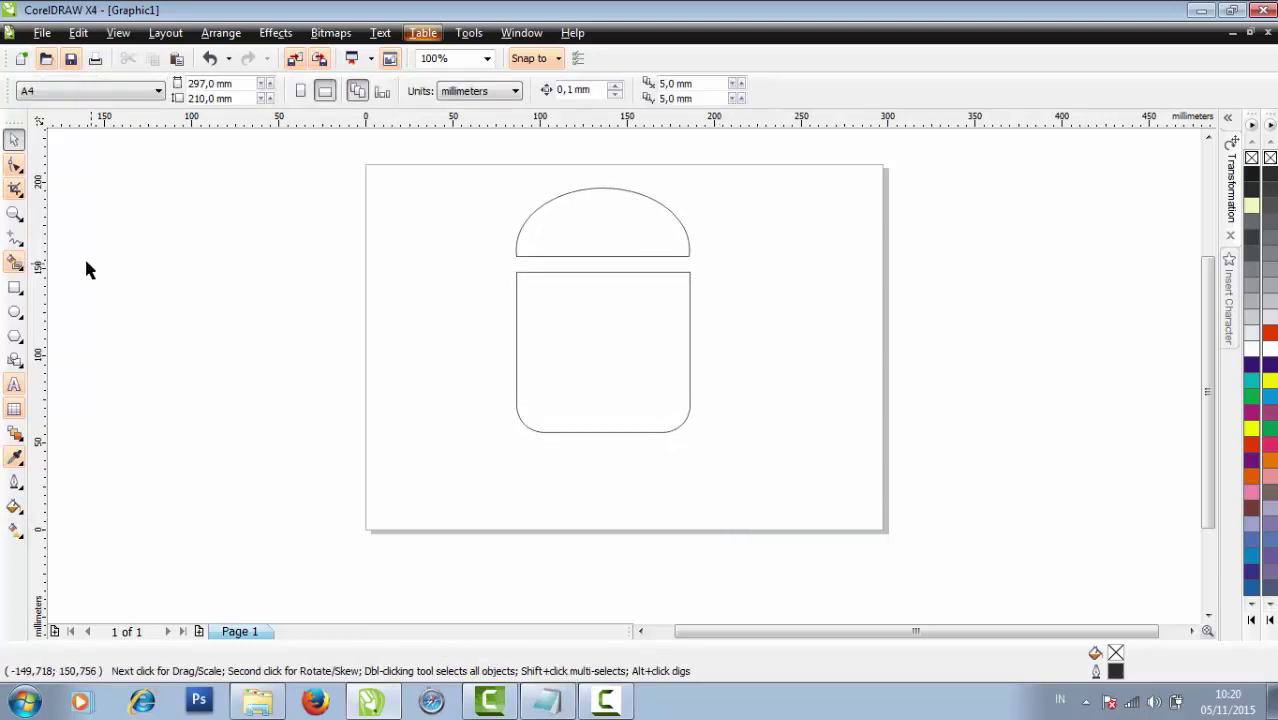
Draw a narrow vertical rectangle about 19 by 75 mm left of the body and round all its corners to 100
left_click(15, 288)
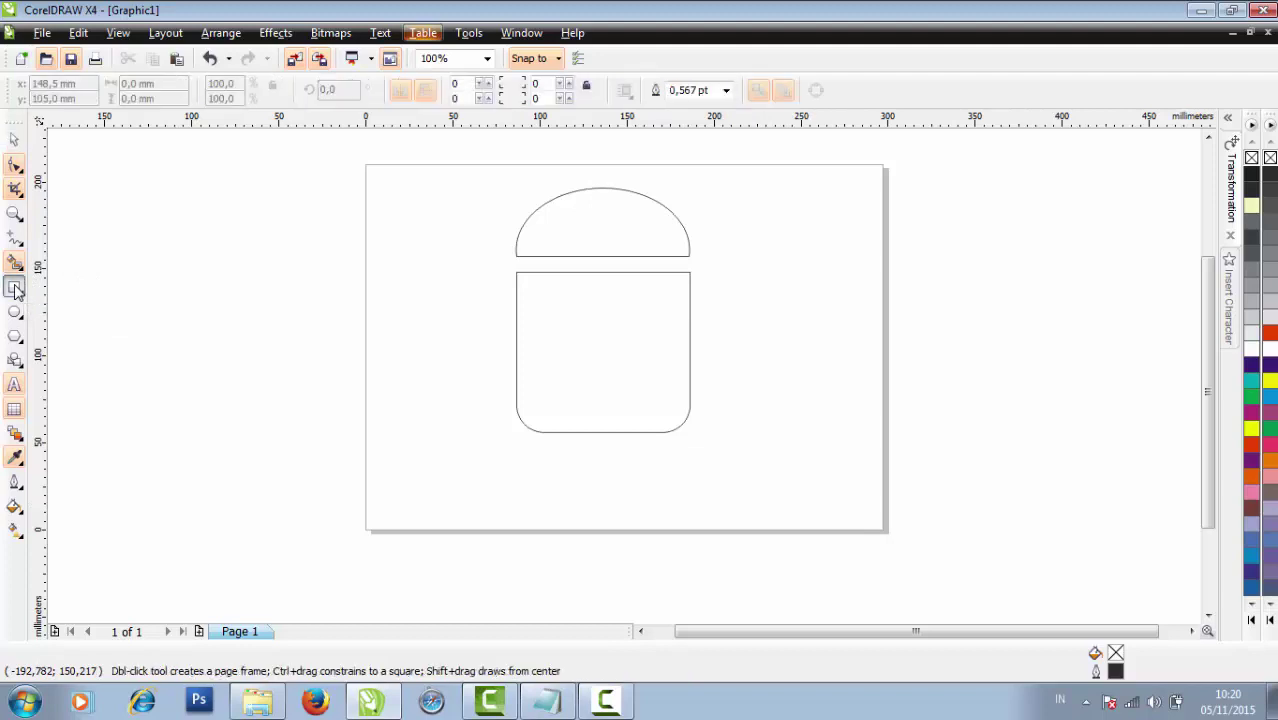
left_click_drag(419, 347, 453, 480)
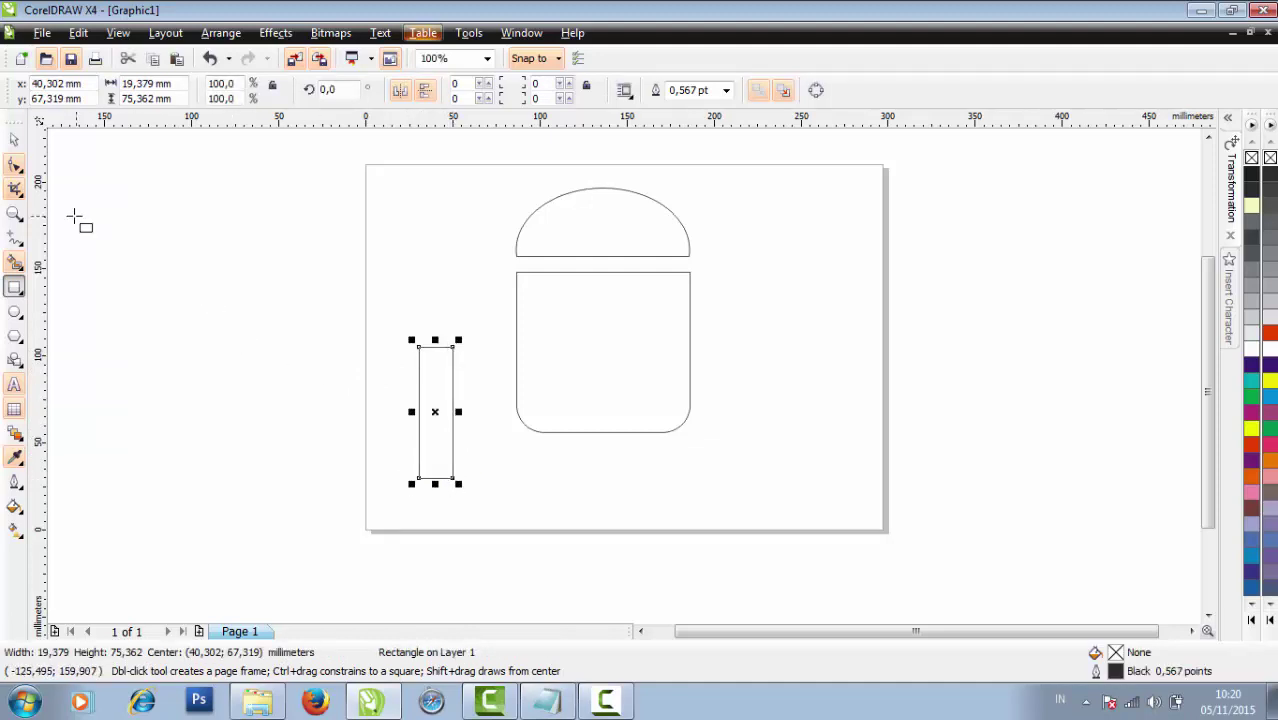
left_click(18, 143)
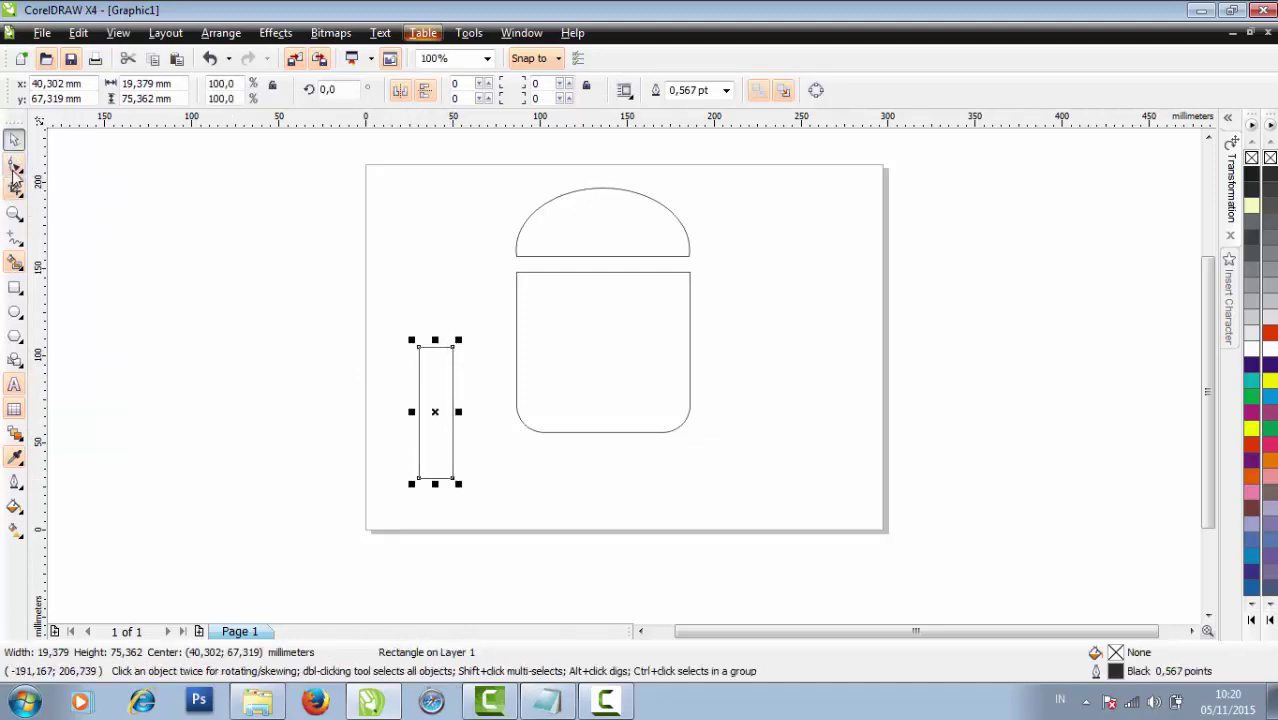
left_click(14, 166)
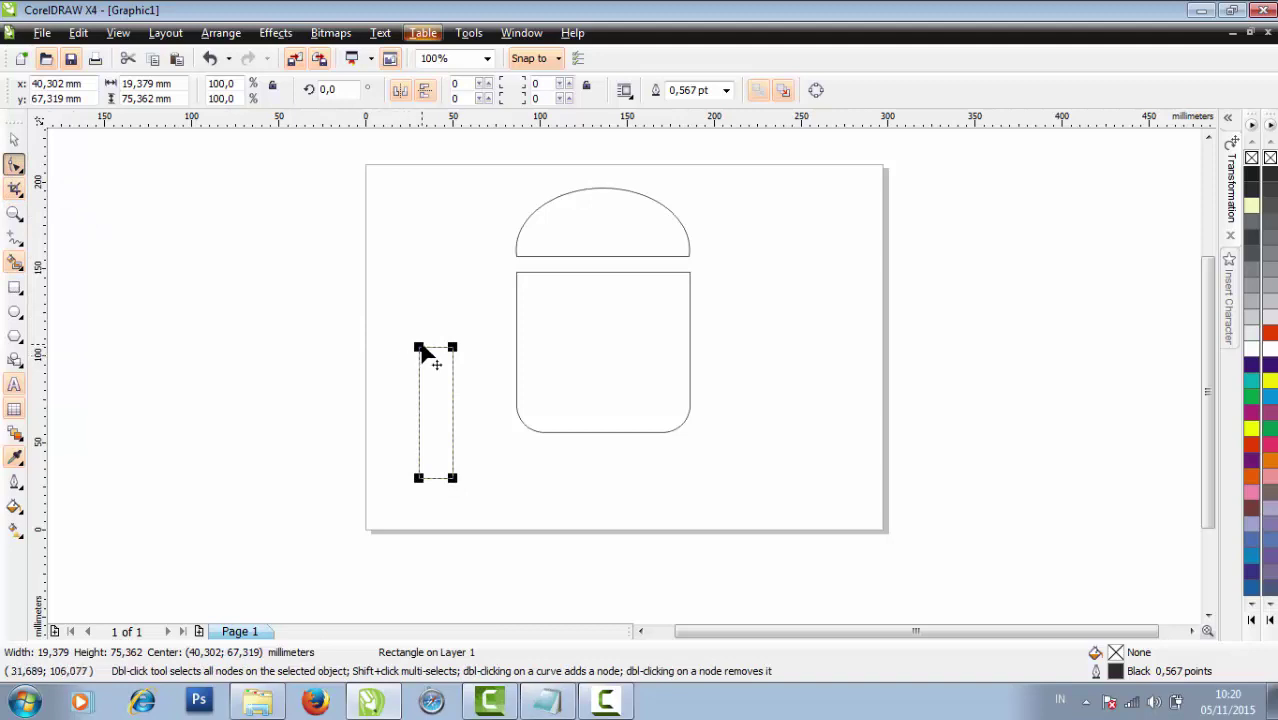
left_click_drag(420, 348, 433, 363)
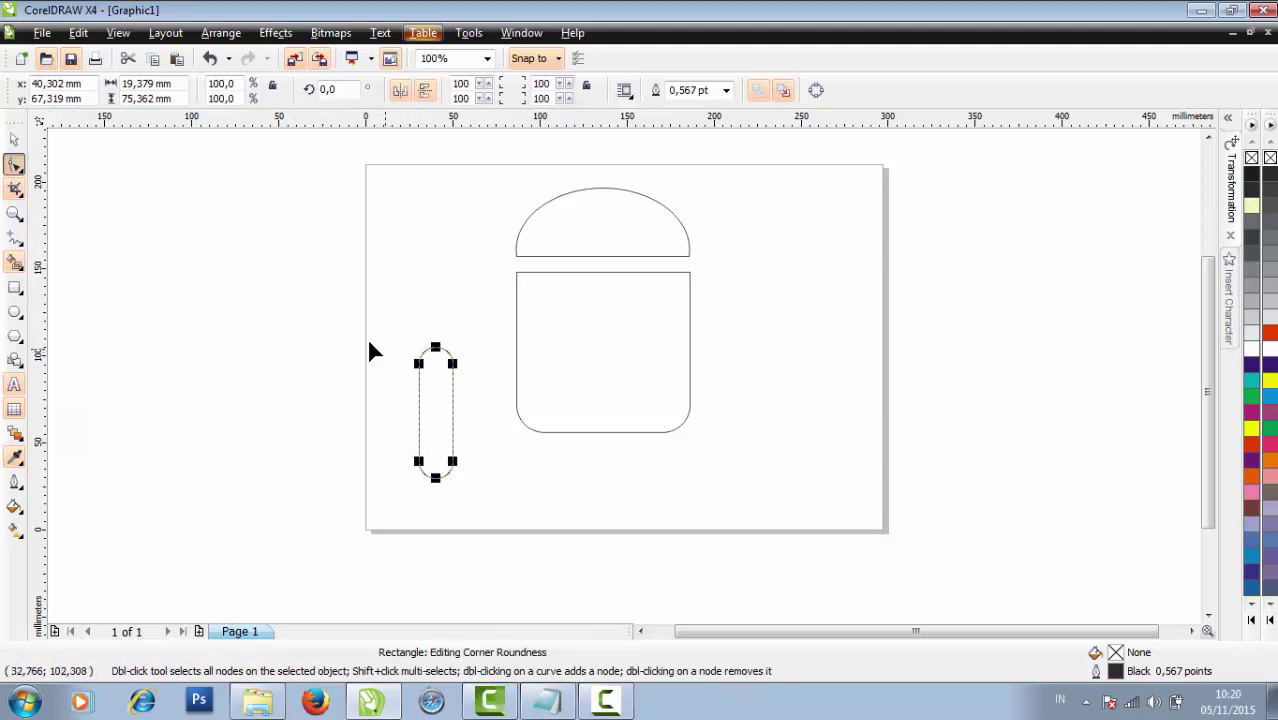
left_click(14, 140)
left_click(182, 250)
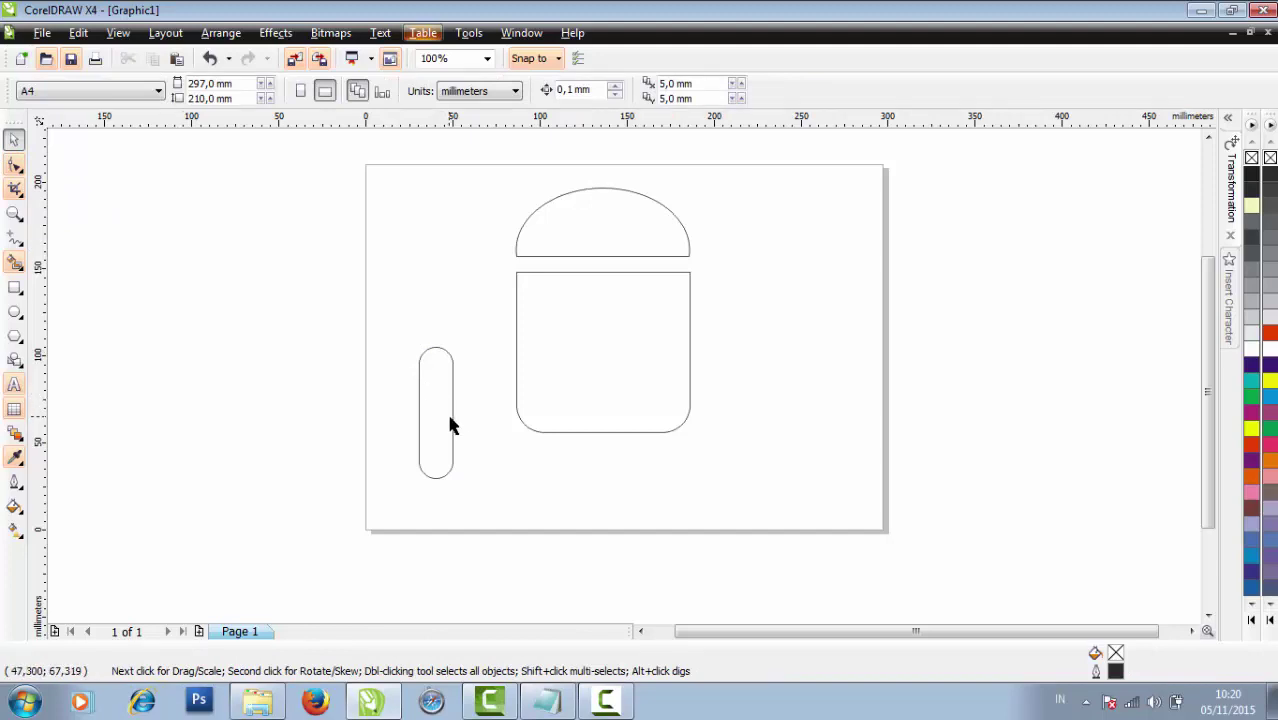
Place the capsule across the body's lower edge as the left leg and put a duplicate beside it as the right leg
left_click_drag(448, 428, 582, 458)
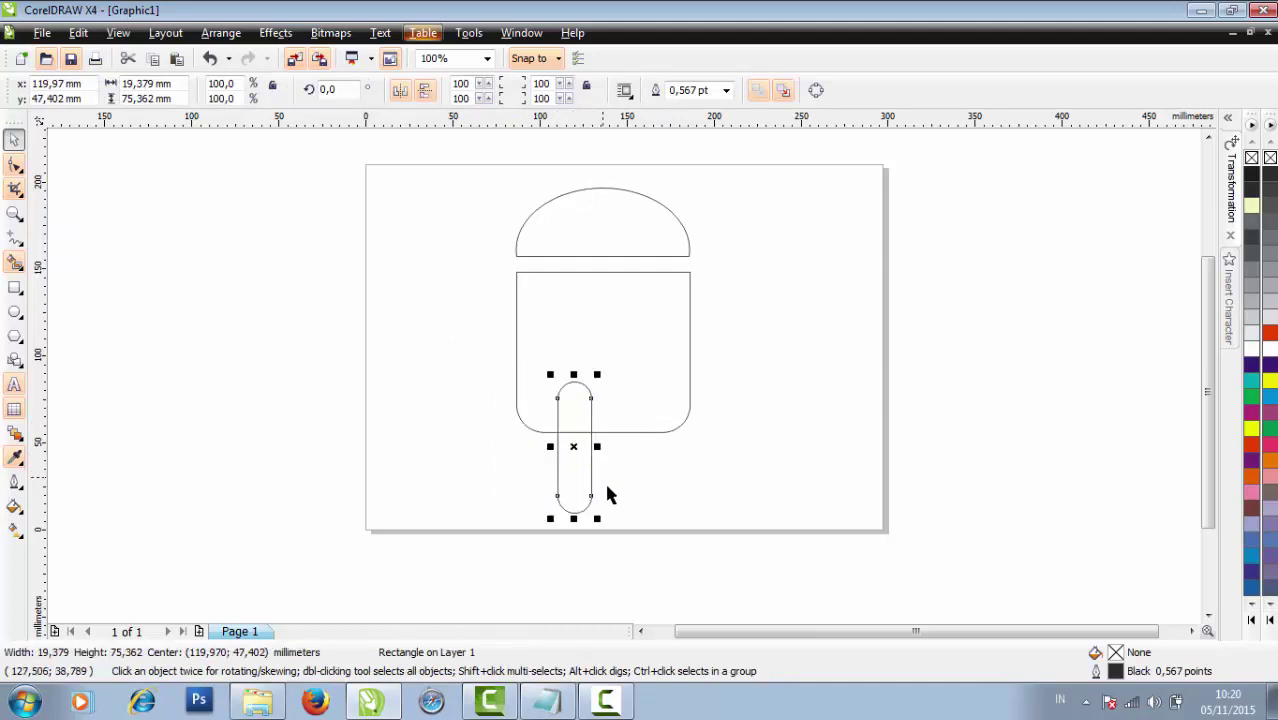
left_click(619, 502)
left_click(584, 484)
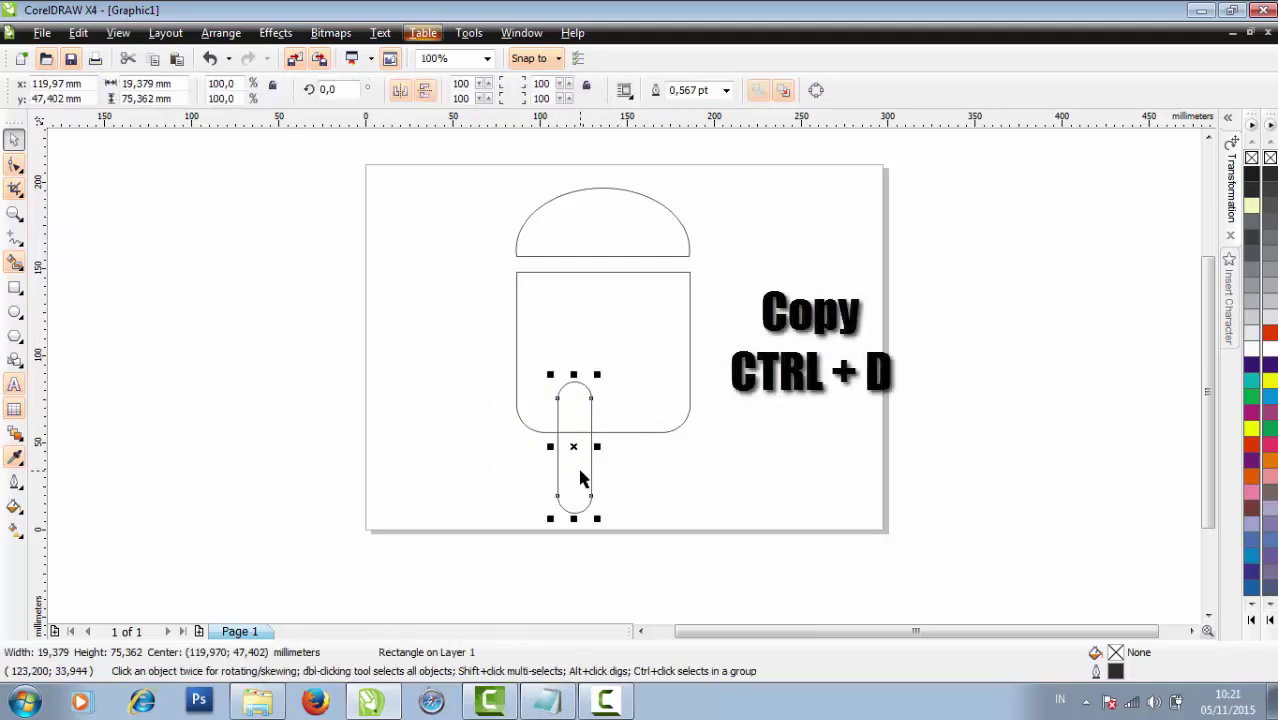
key("ctrl+d")
mouse_move(584, 479)
left_mouse_down()
mouse_move(608, 466)
mouse_move(642, 477)
mouse_move(578, 467)
left_mouse_up()
left_click(716, 494)
left_click(587, 479)
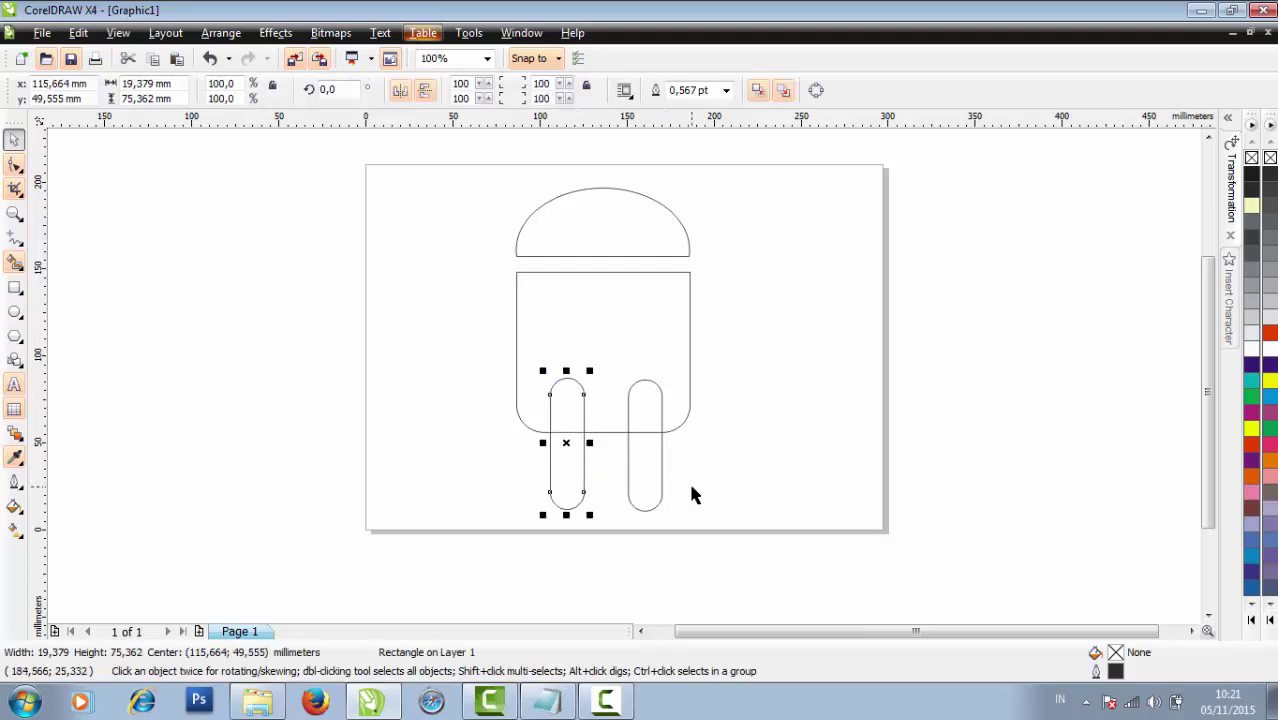
Align the right leg with the left leg so that both sit at the same height
left_click(648, 503)
left_click(648, 503)
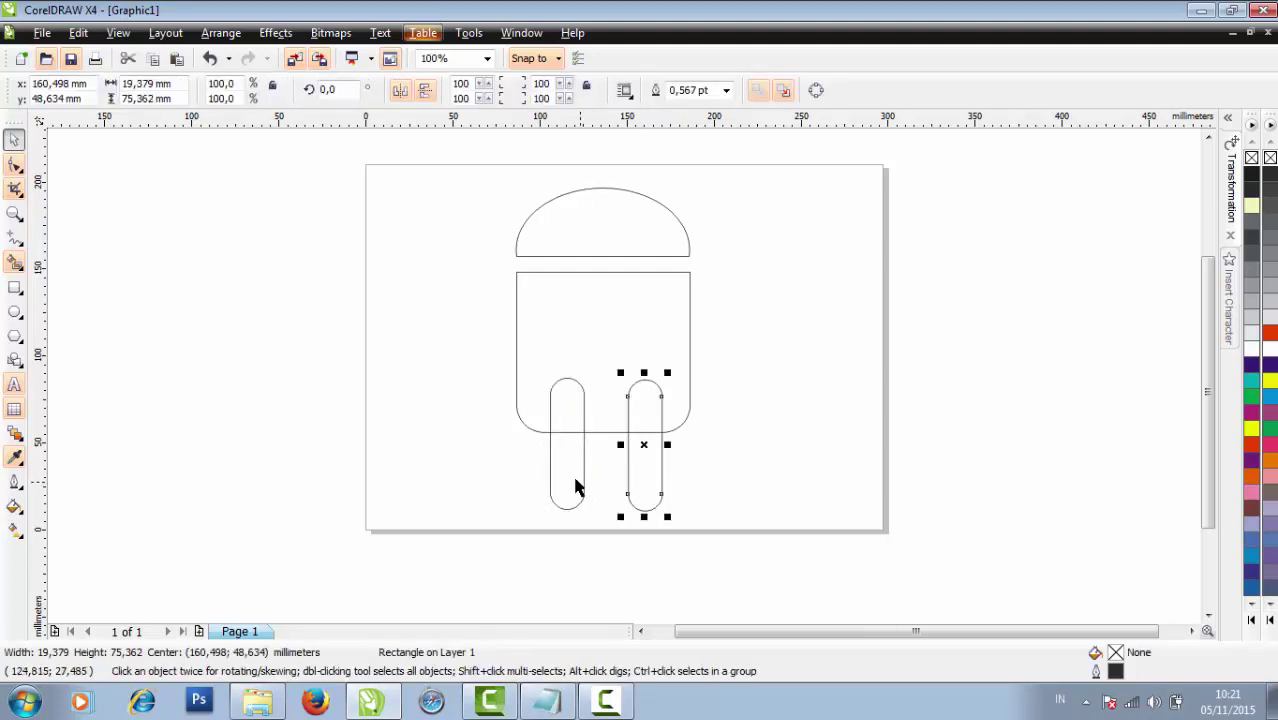
left_click(572, 478, "shift")
left_click(642, 491)
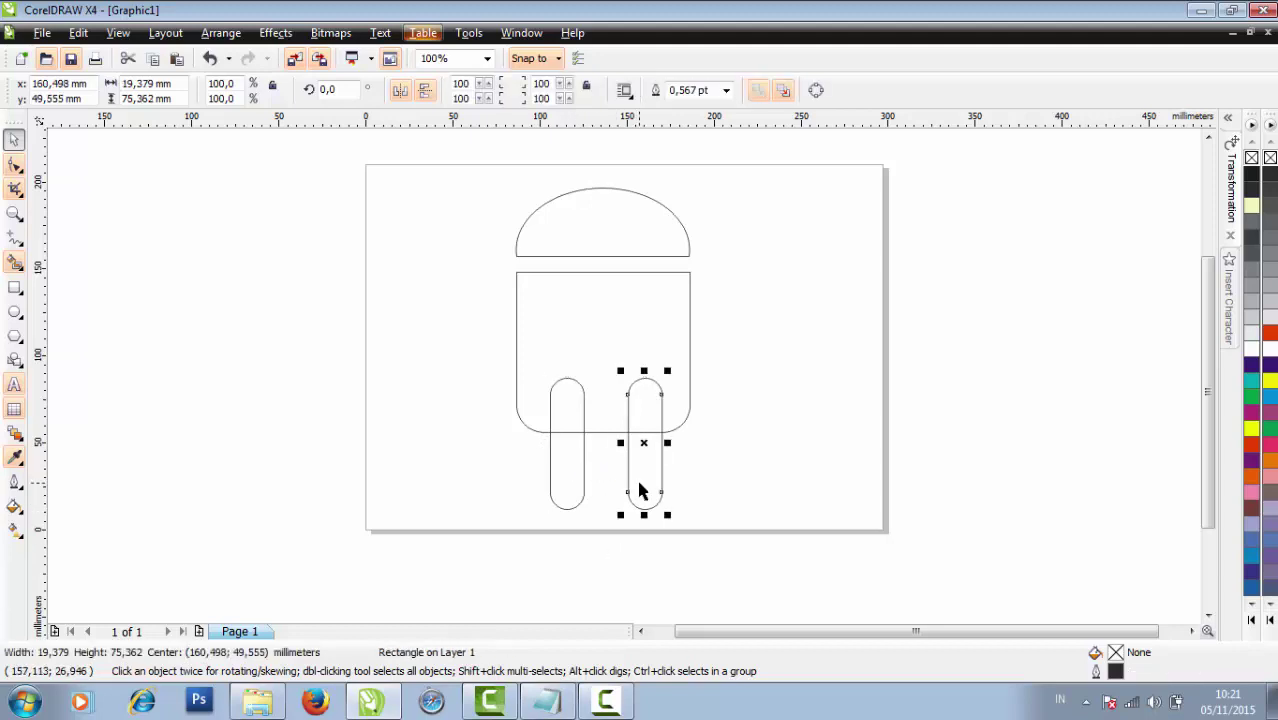
Duplicate the right leg, place the copy right of the body as an arm, and shorten it to about 62 mm
key("ctrl+d")
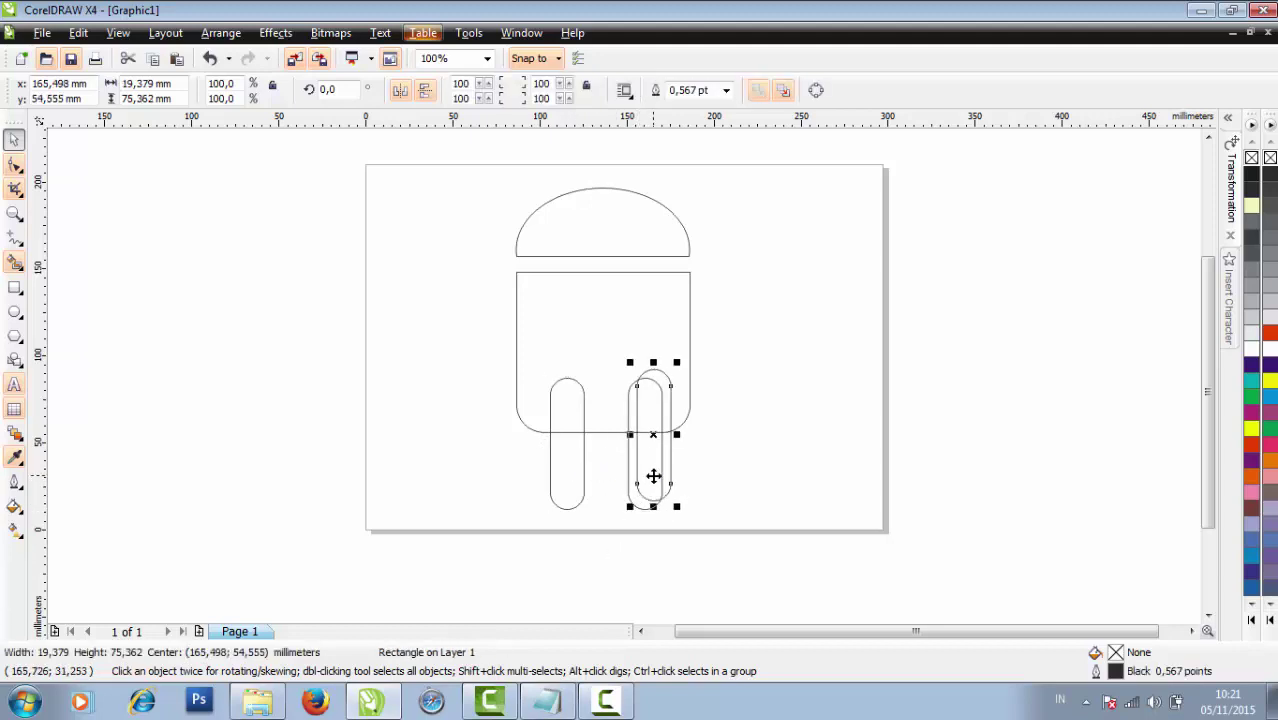
left_click_drag(653, 476, 724, 383)
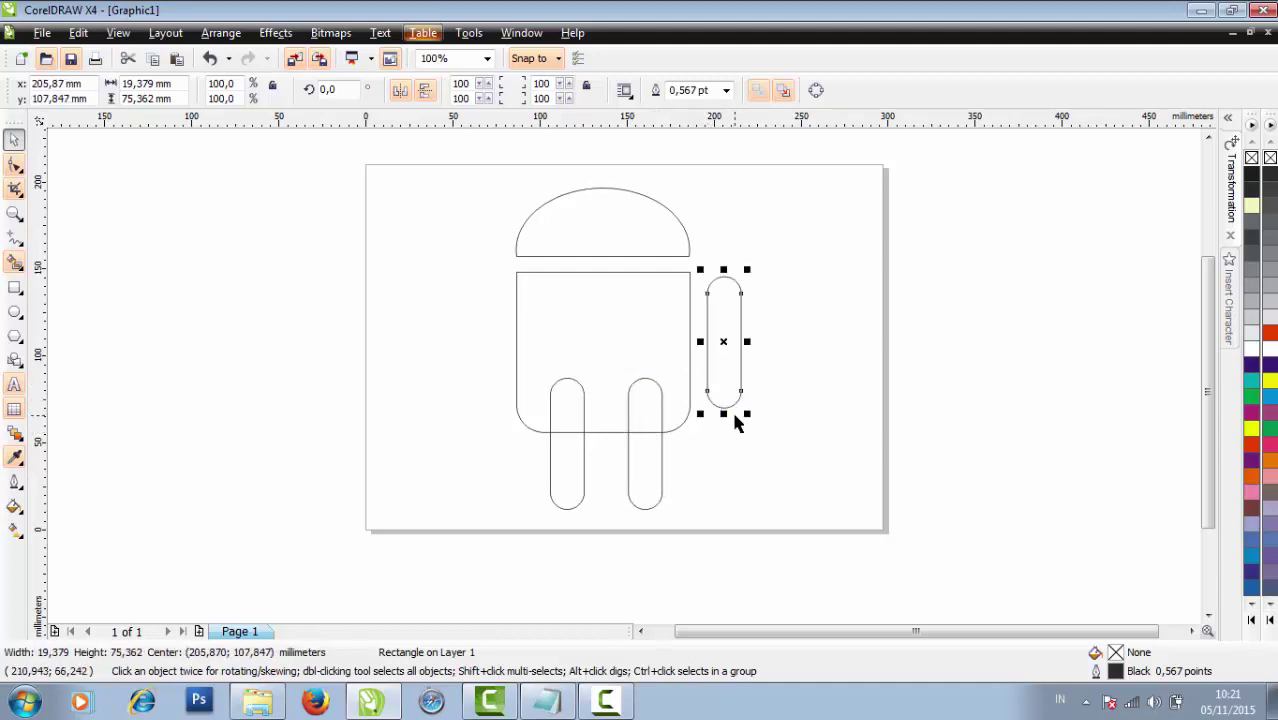
left_click_drag(723, 413, 722, 386)
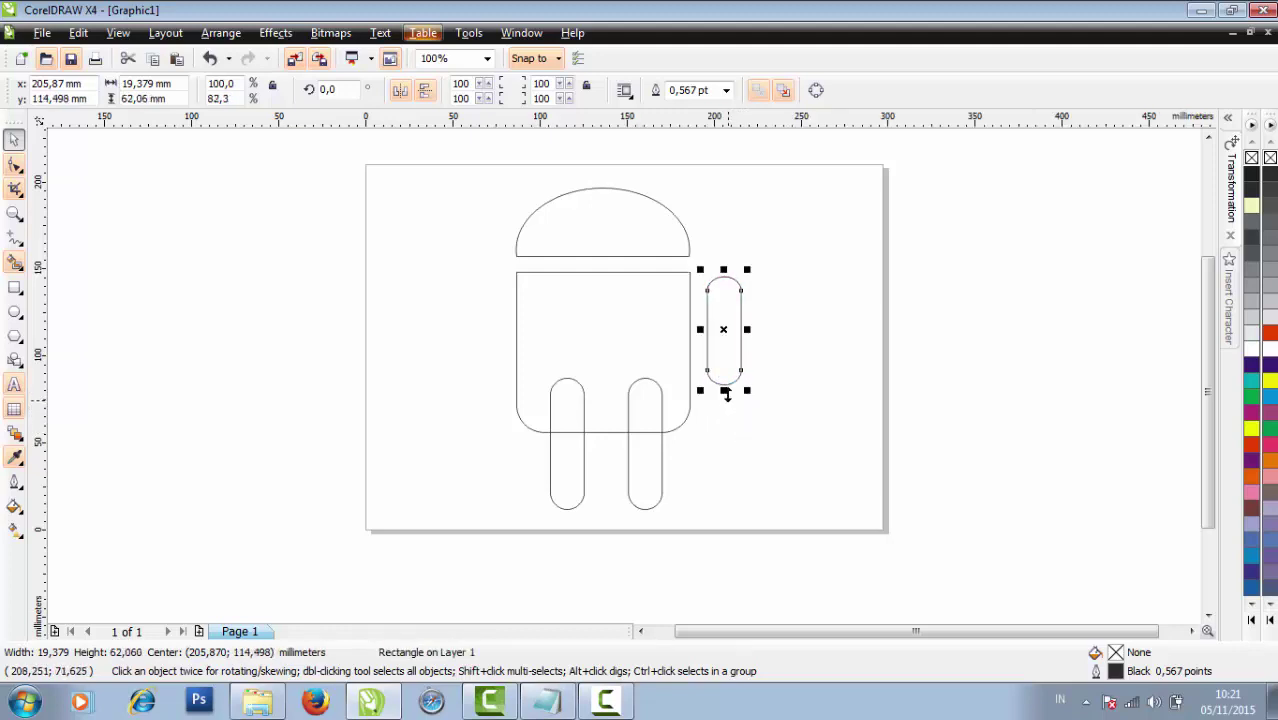
left_click(759, 443)
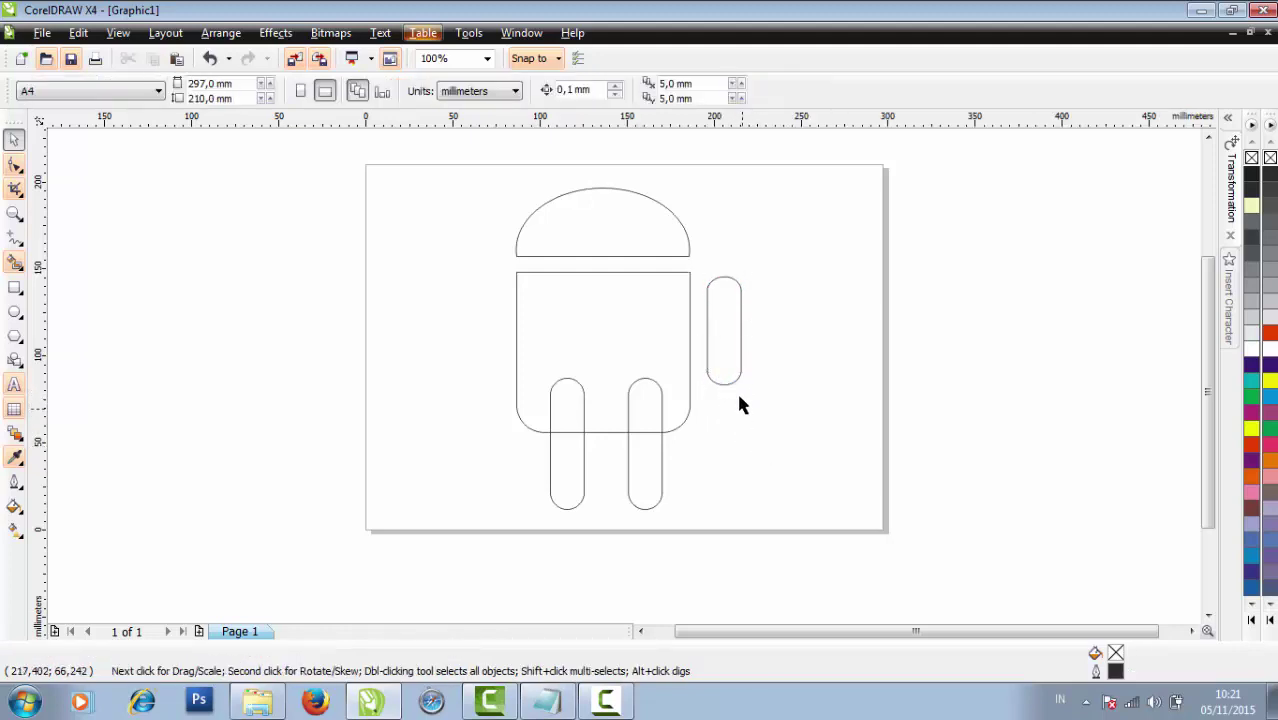
Duplicate the right arm and place the copy at a matching height on the body's left side
left_click(735, 373)
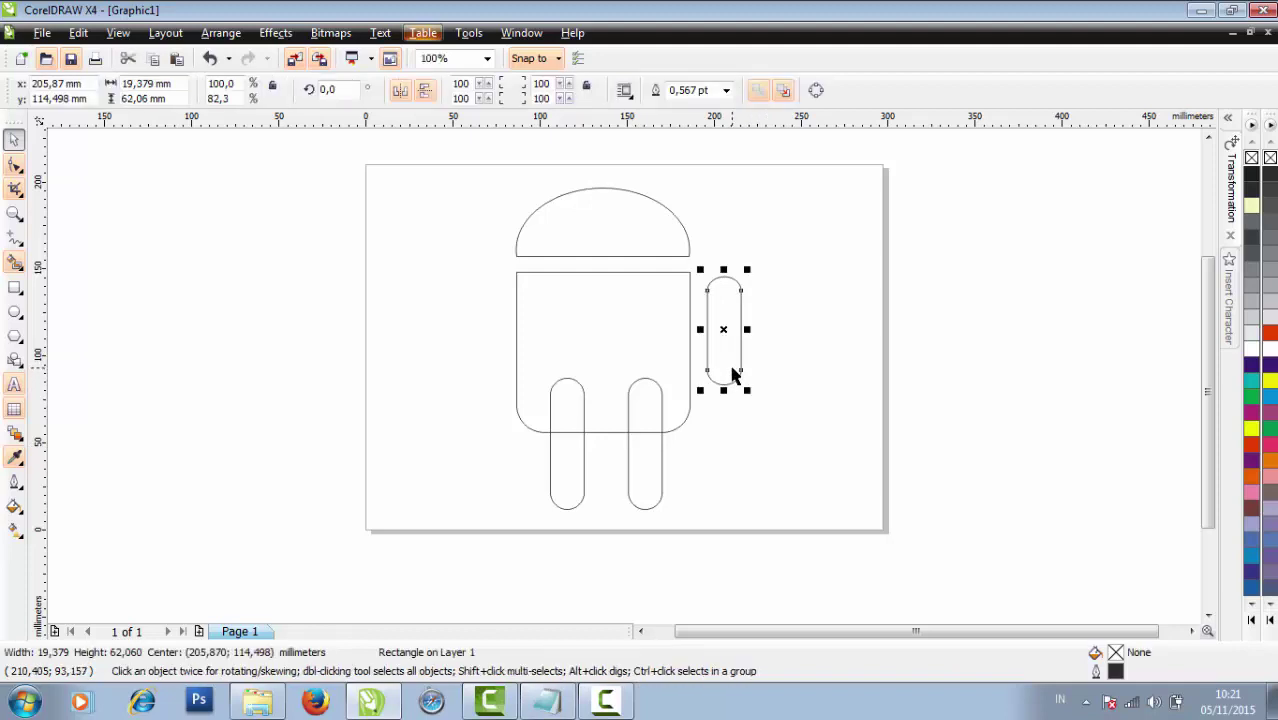
key("ctrl+d")
left_click(733, 374)
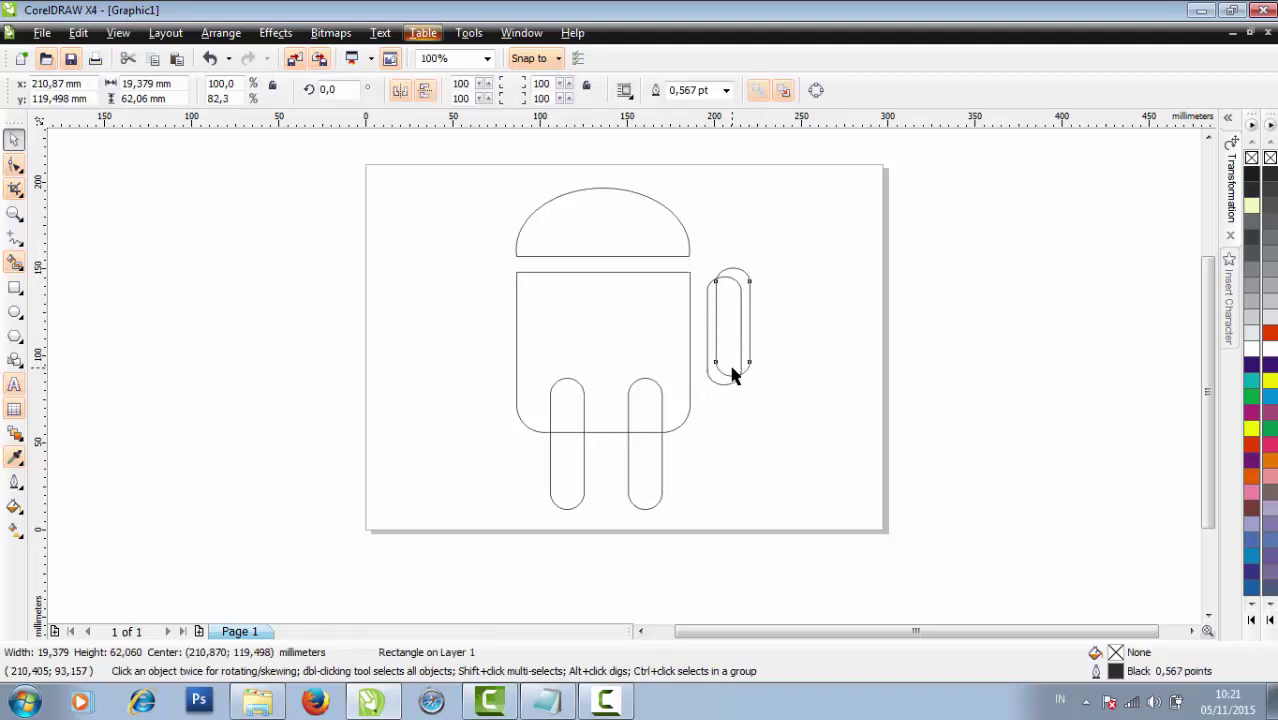
left_click_drag(733, 374, 485, 371)
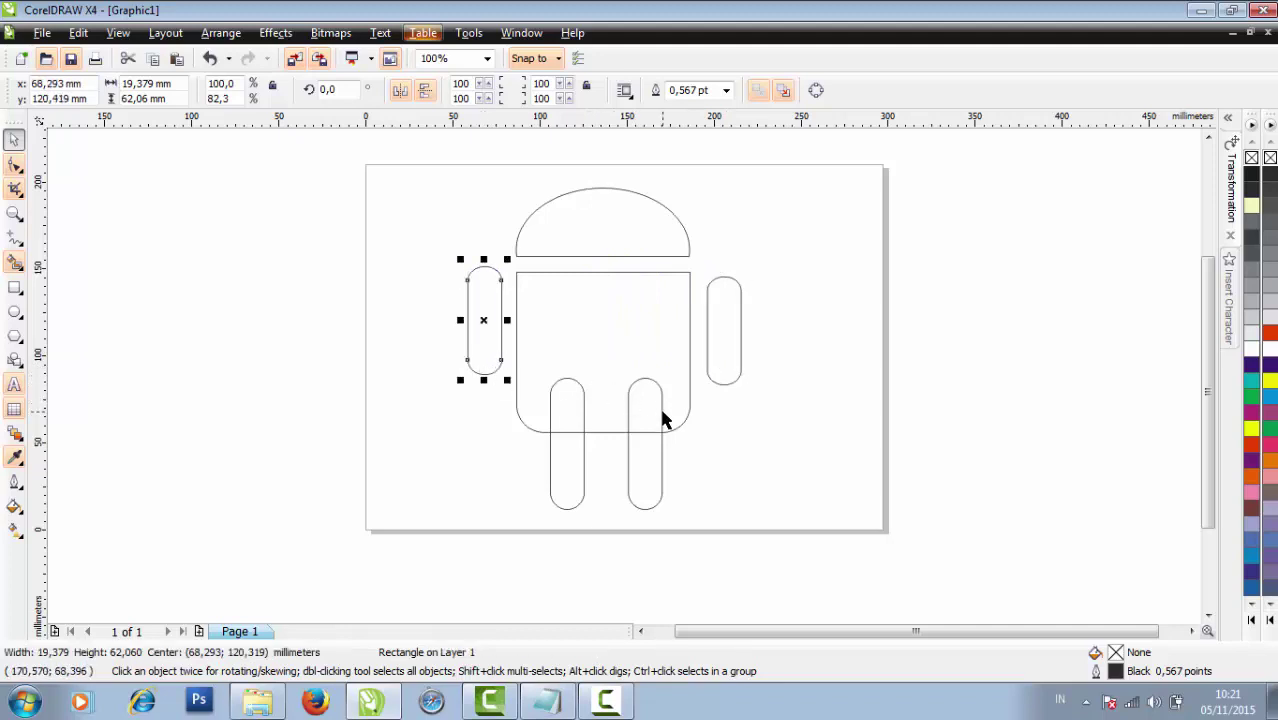
key("Down")
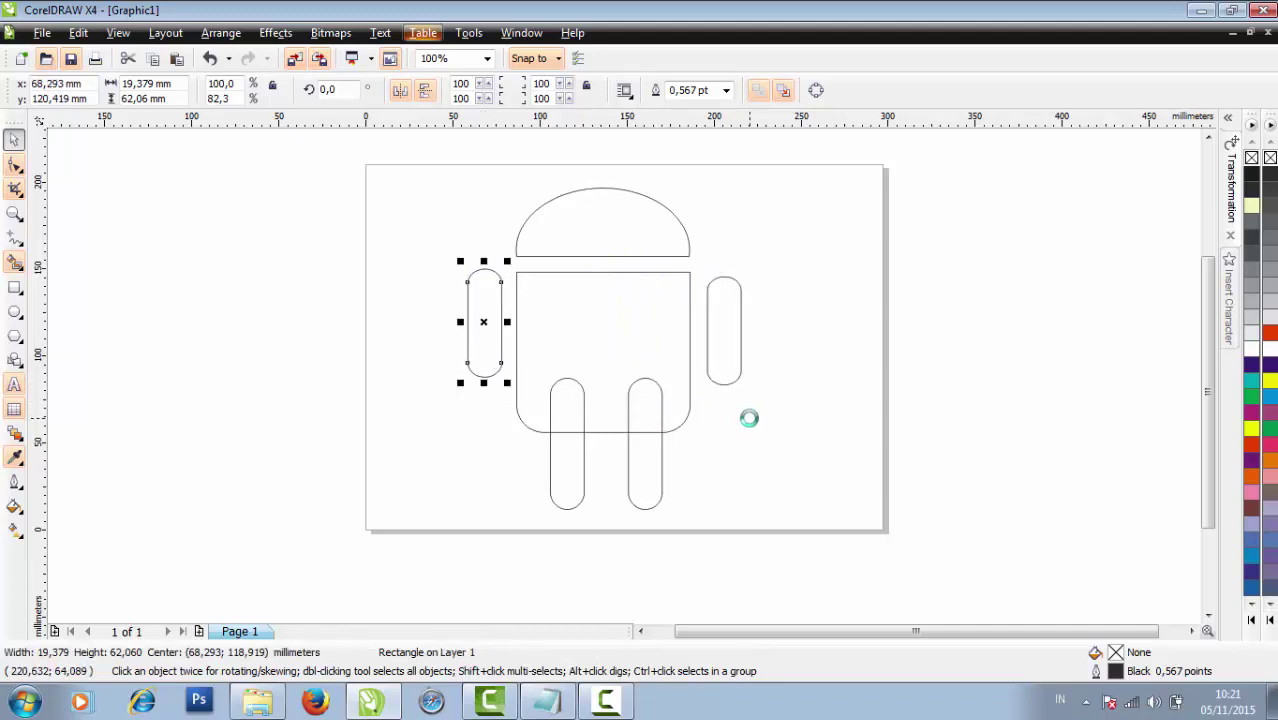
Align the upper ends of the left and right arms with the body's upper edge
left_click(610, 326, "shift")
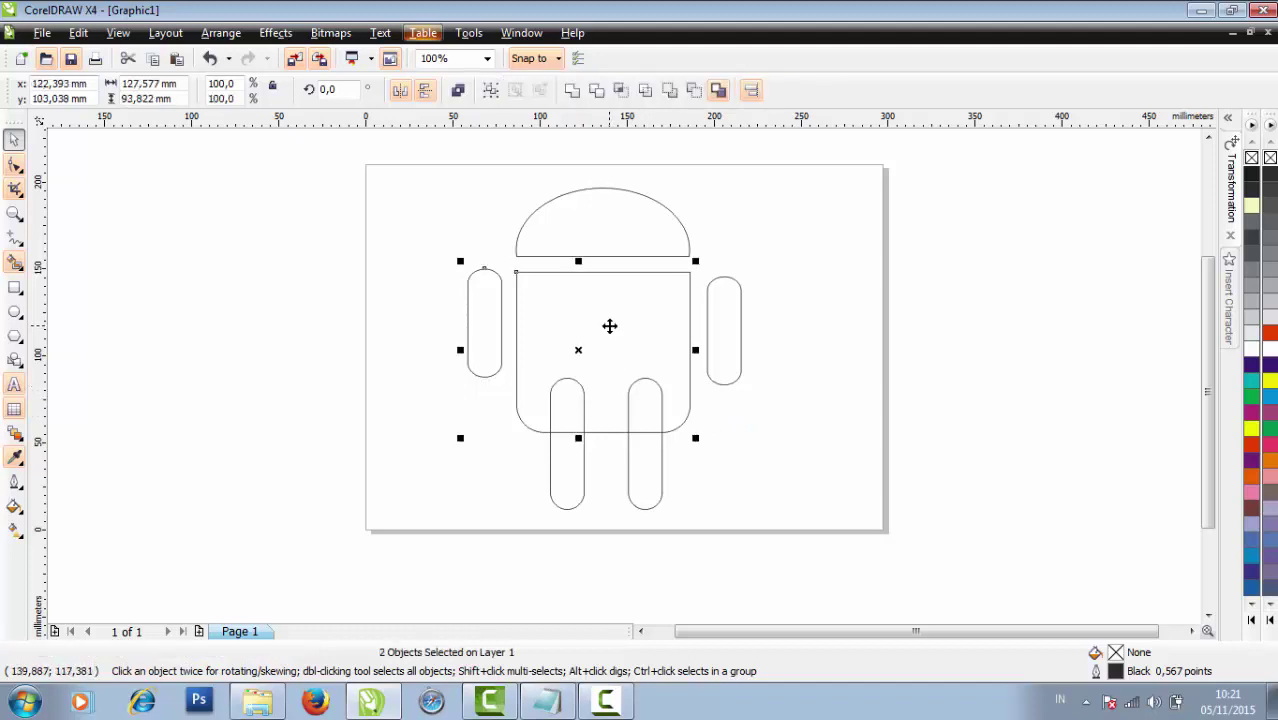
left_click(722, 336)
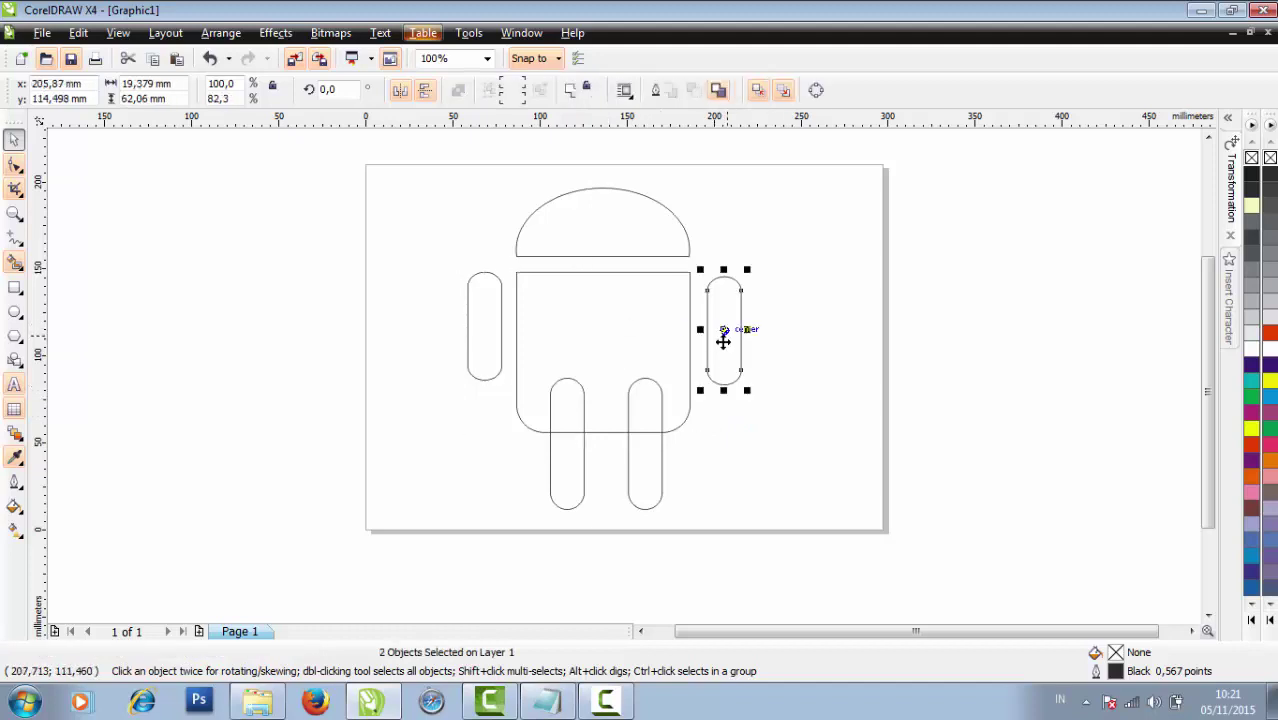
left_click(668, 337, "shift")
left_click(806, 394)
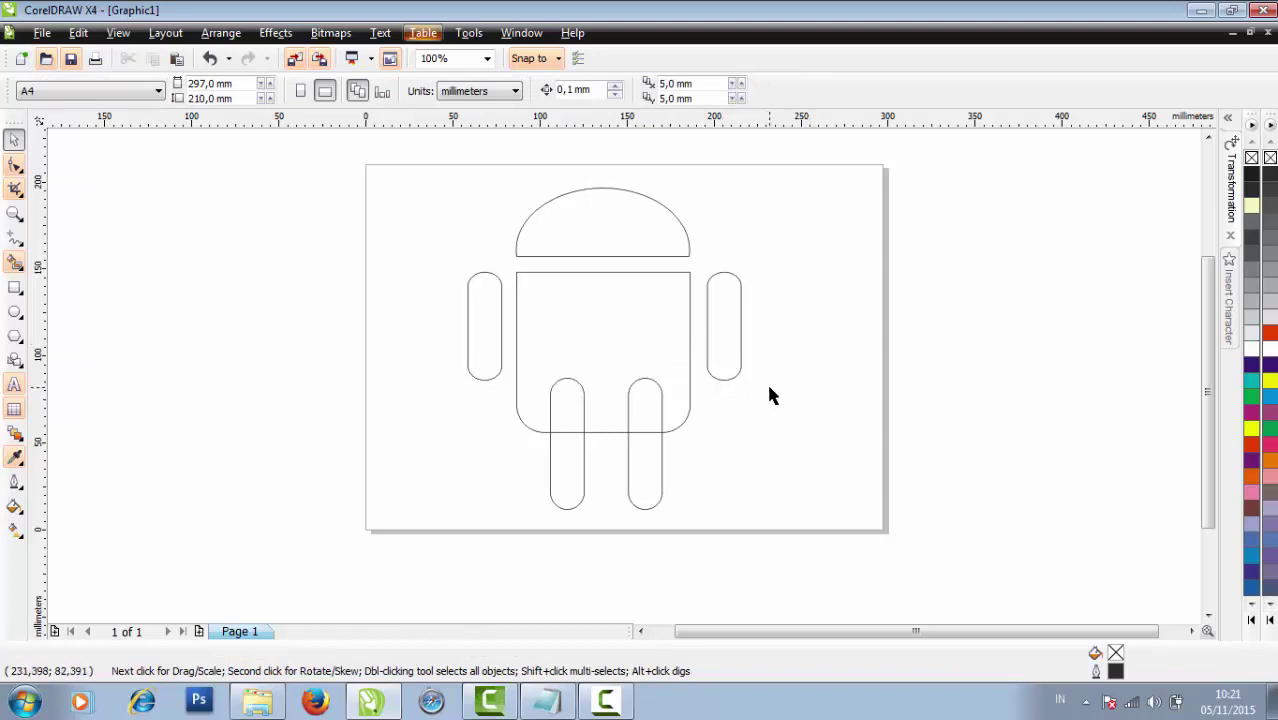
Duplicate the left arm, move the copy to the page's left side, and narrow it to about 5 by 58 mm
left_click(486, 344)
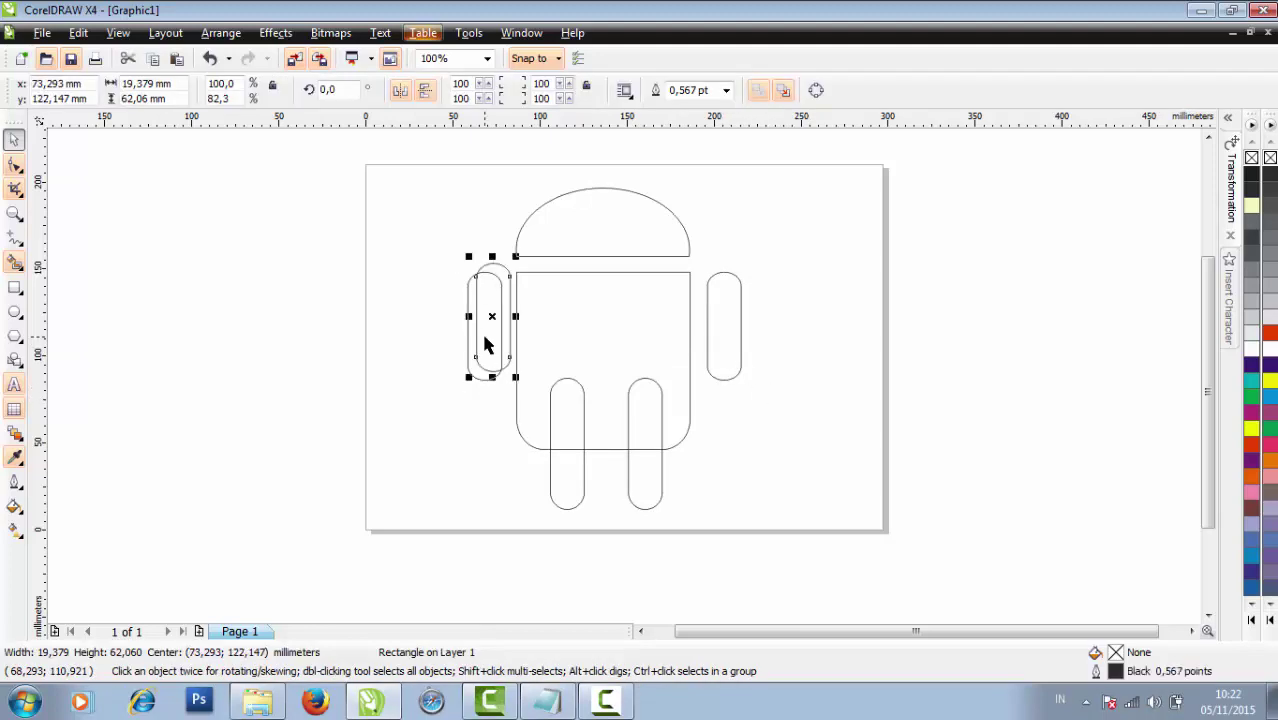
left_click_drag(486, 344, 420, 380)
left_click_drag(417, 313, 397, 390)
left_click(393, 338)
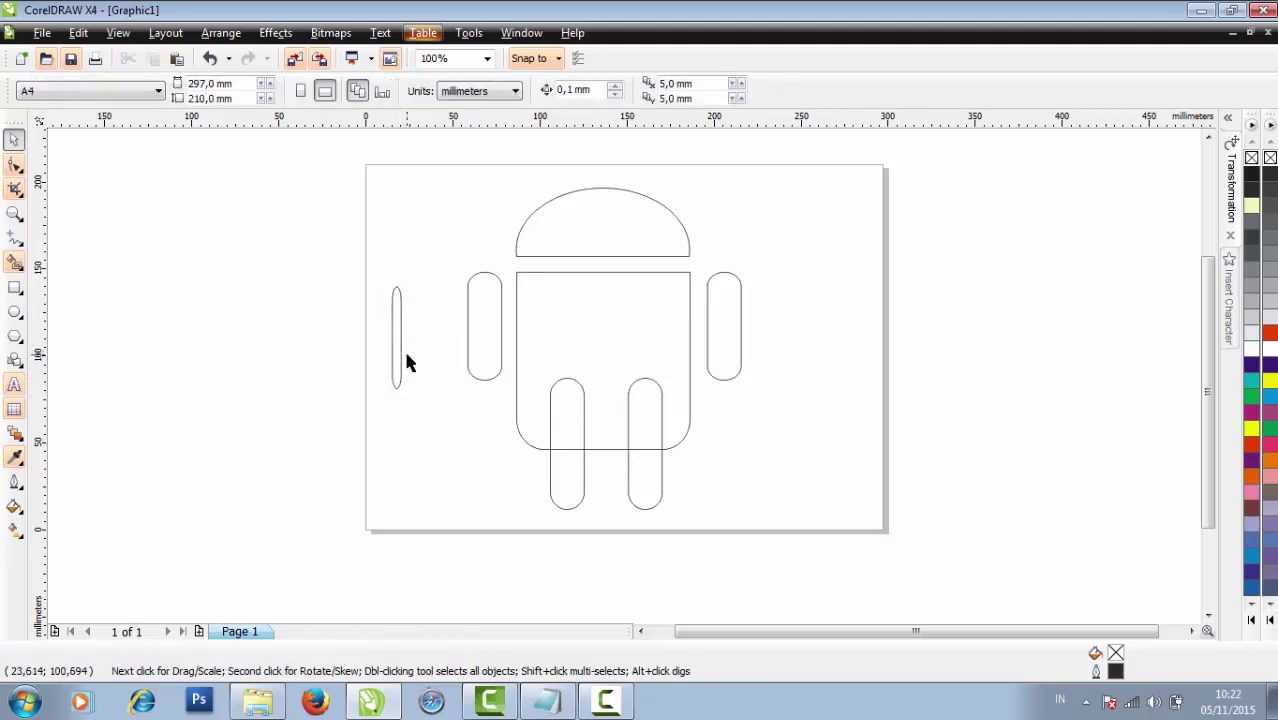
Try to adjust the thin capsule's corner roundness at its upper end with the Shape tool
scroll(420, 365, "up", 1)
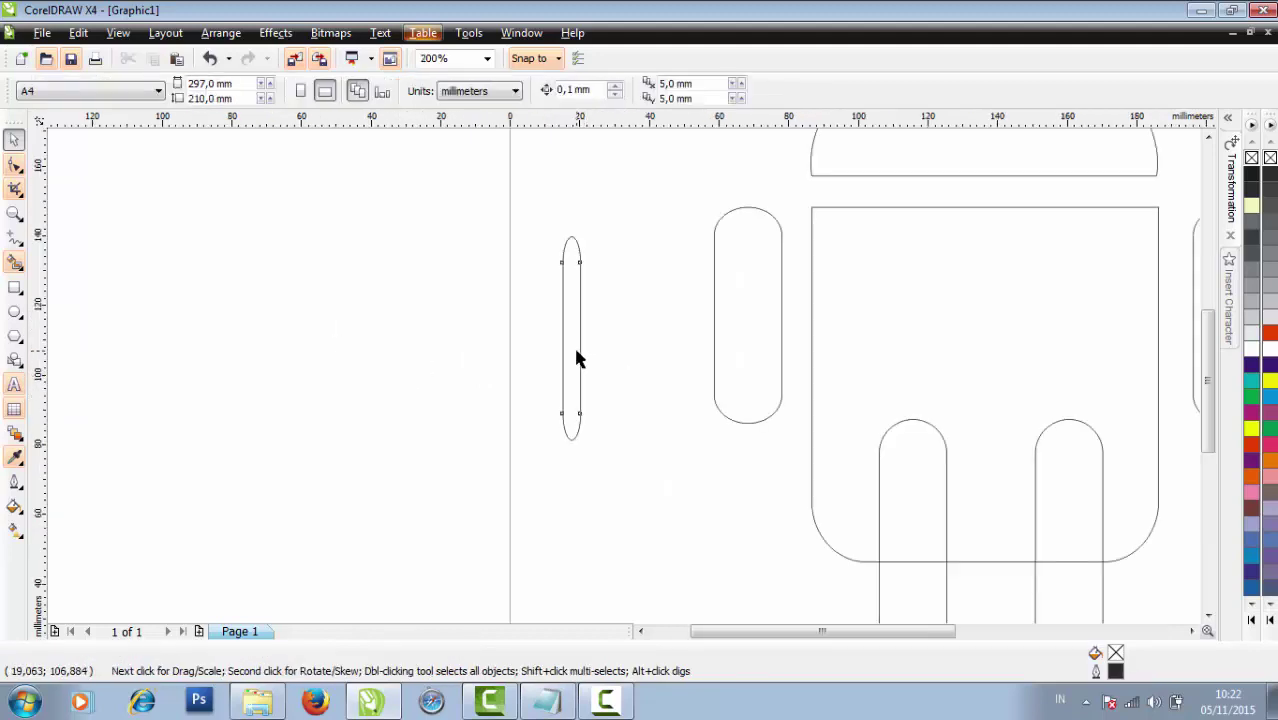
left_click(578, 358)
left_click(14, 166)
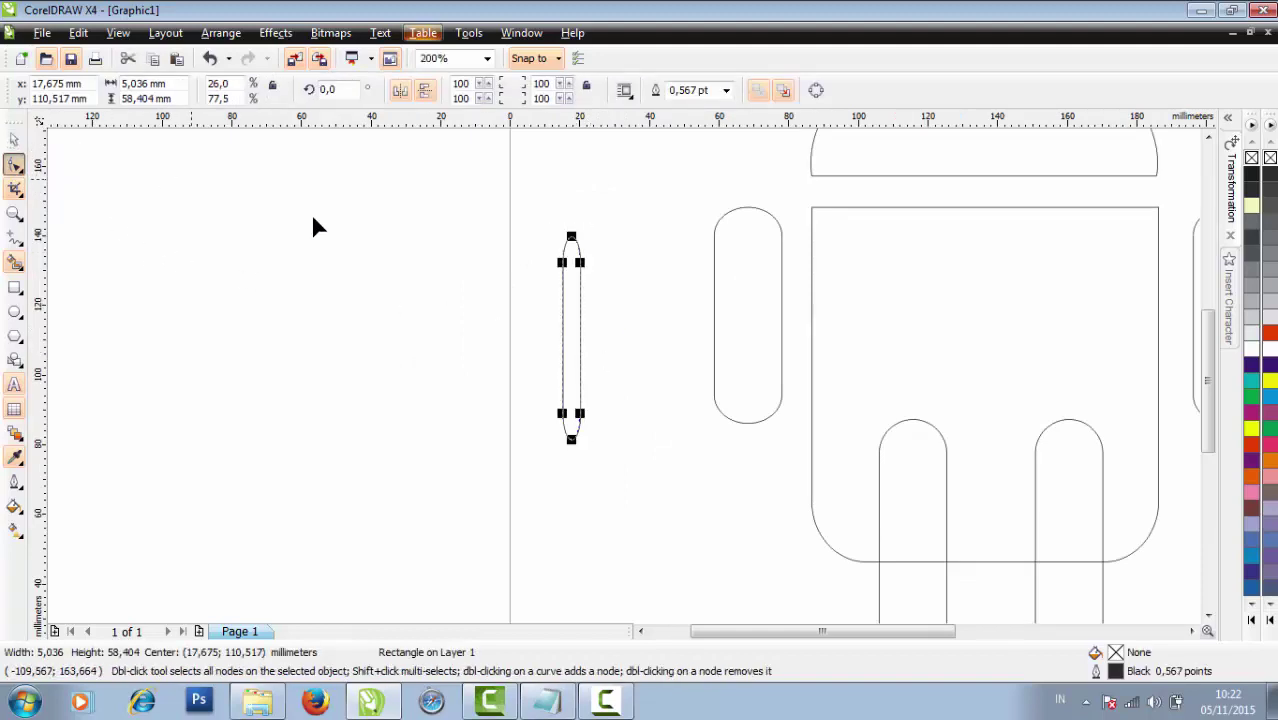
left_click_drag(578, 252, 578, 254)
scroll(565, 250, "up", 2)
left_click(14, 140)
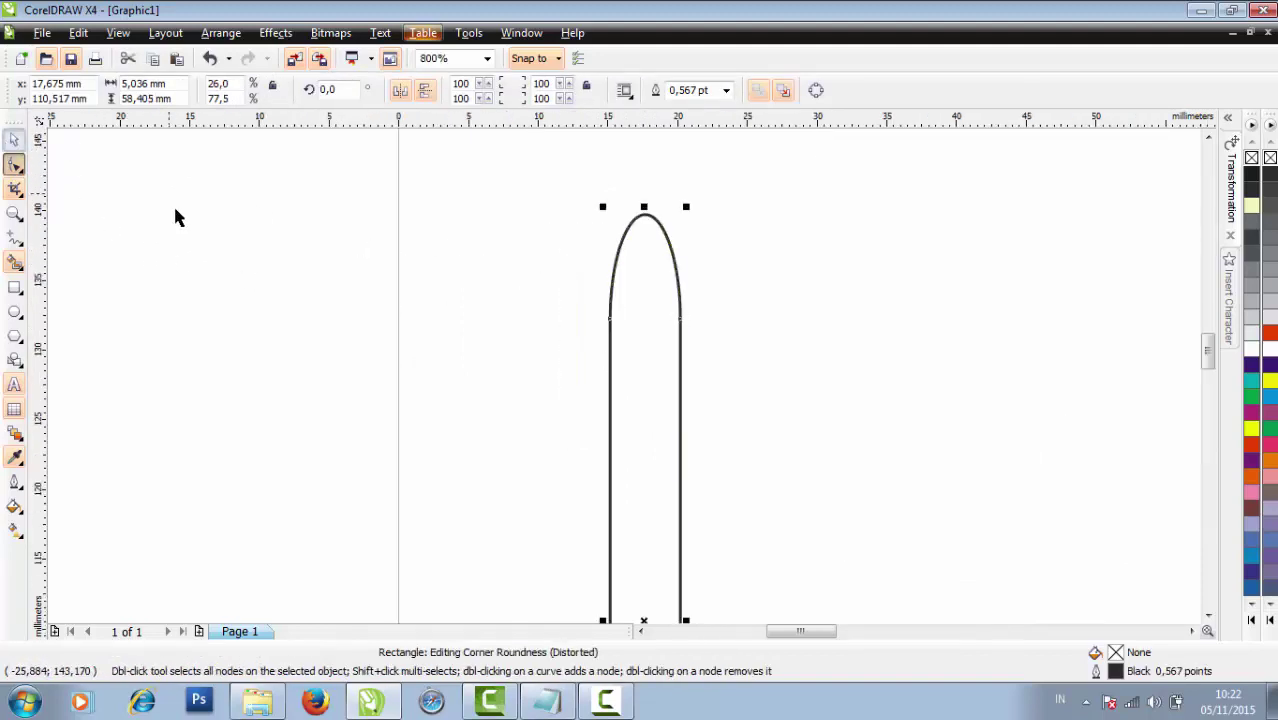
left_click(513, 314)
scroll(623, 376, "down", 2)
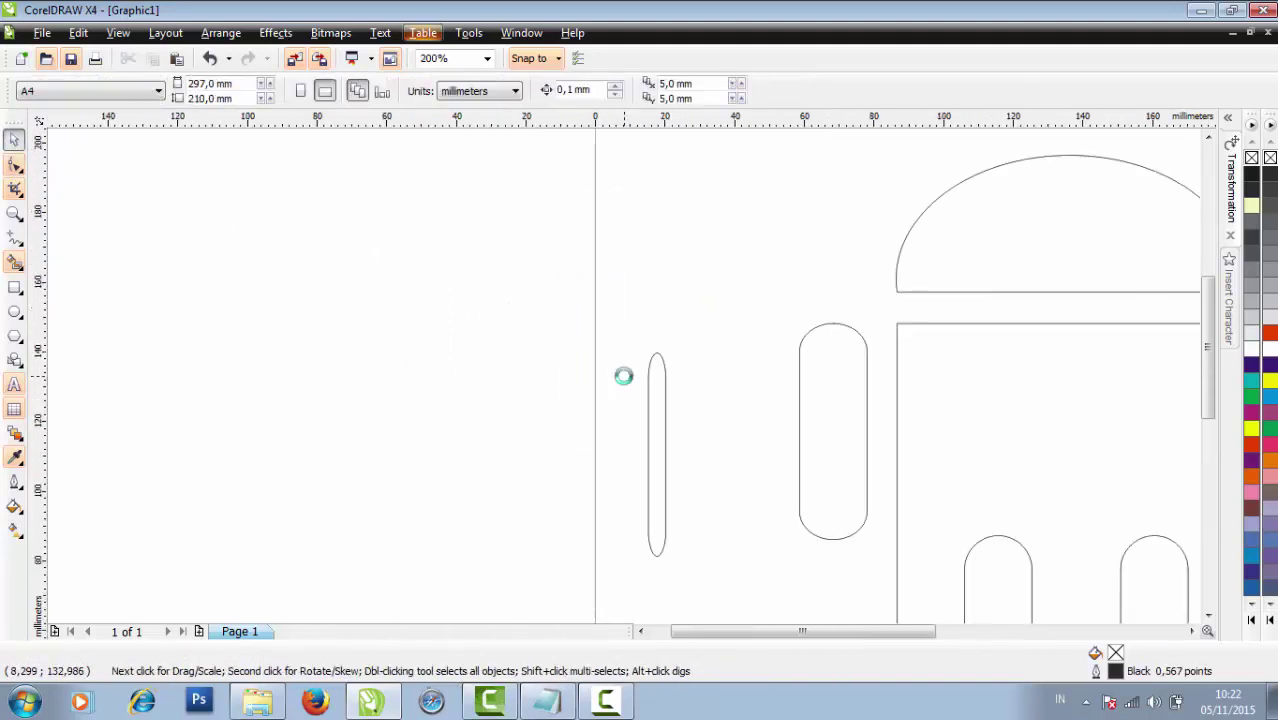
left_click(653, 468)
scroll(645, 440, "down", 2)
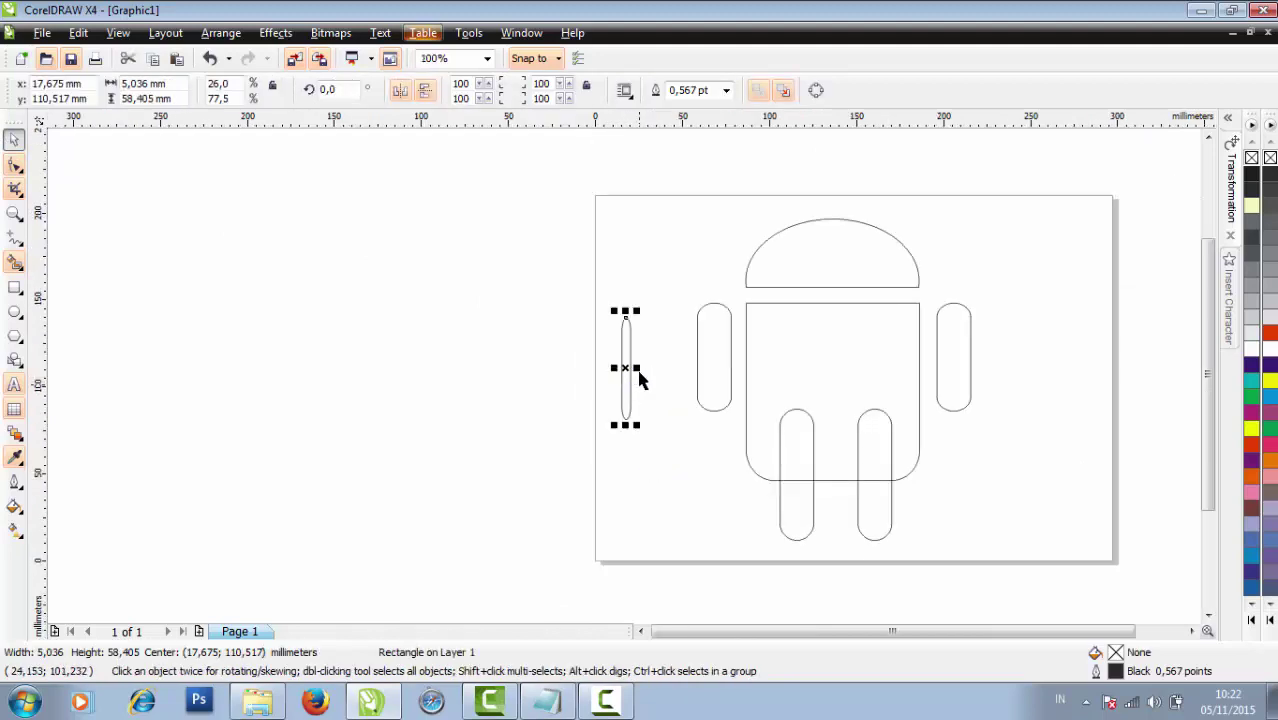
Narrow the thin capsule to about 2.5 mm wide and rotate it about 34 degrees counterclockwise
left_click_drag(638, 366, 624, 376)
key("Escape")
left_click(624, 376)
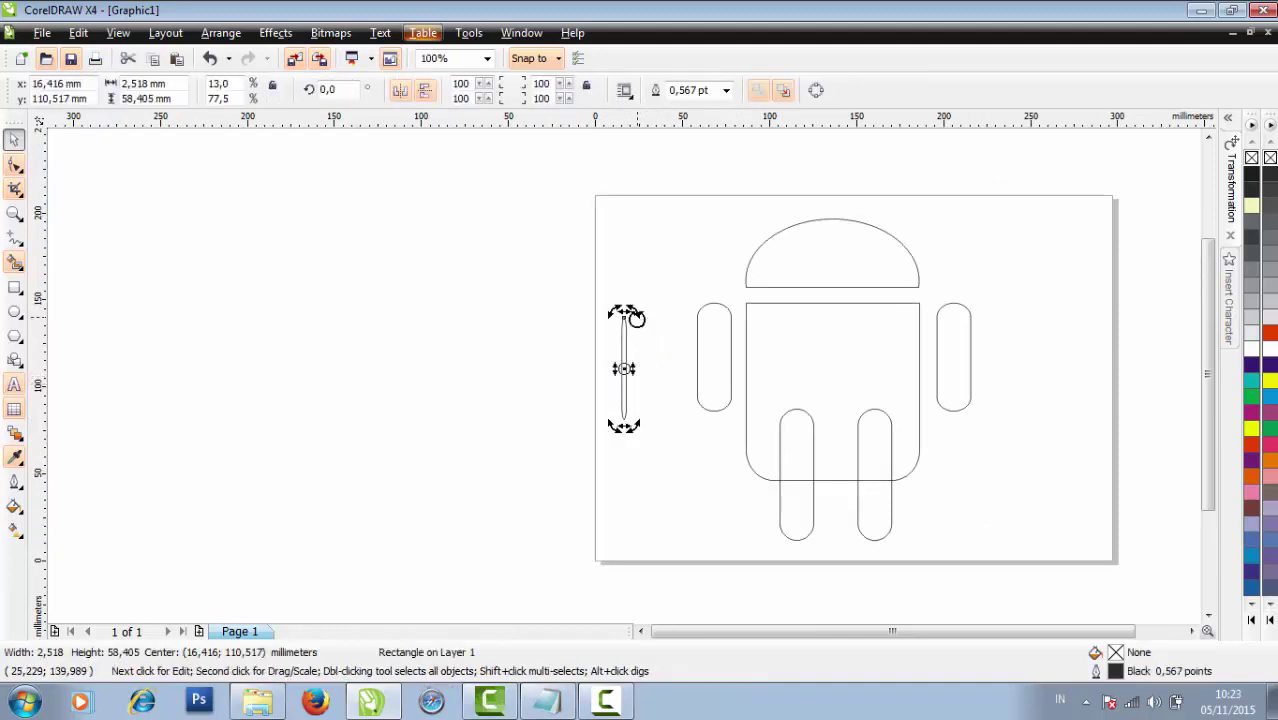
left_click_drag(629, 315, 578, 271)
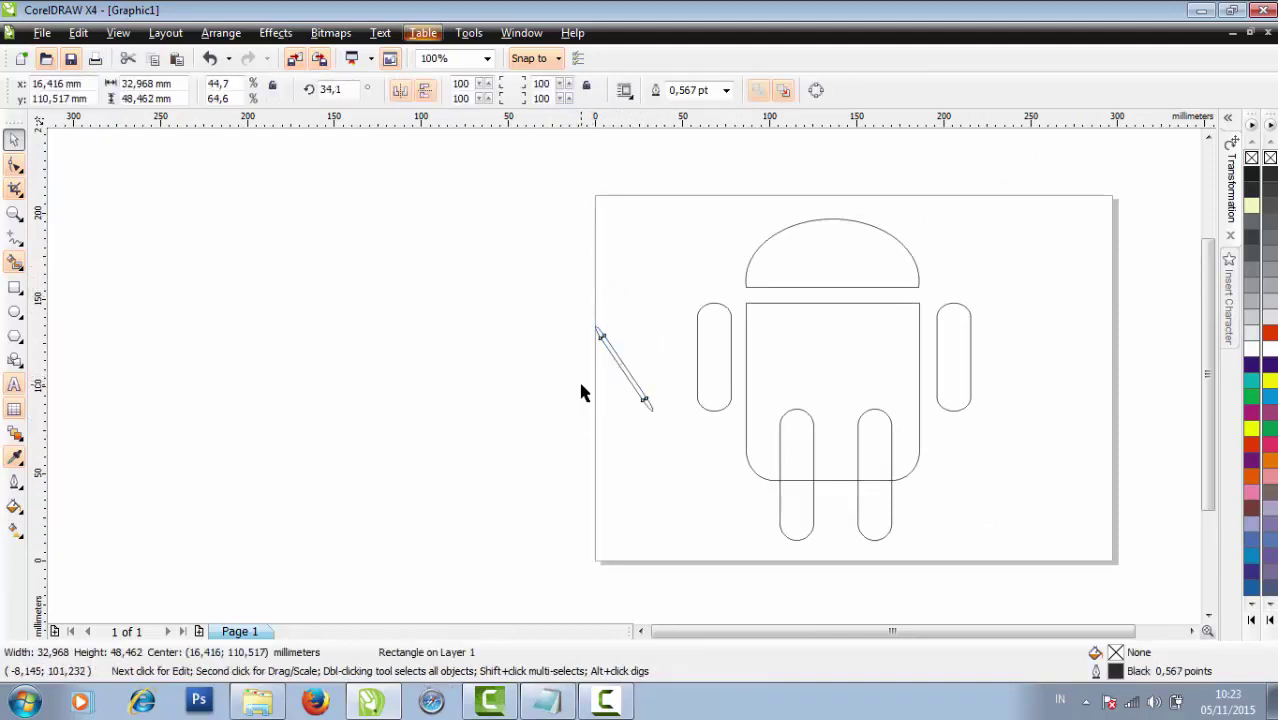
Scale the tilted capsule down to about 24 by 35 mm overall and place it across the dome's upper-left edge as an antenna
left_click(624, 384)
left_click_drag(640, 390, 795, 228)
left_click_drag(748, 175, 767, 197)
left_click(785, 173)
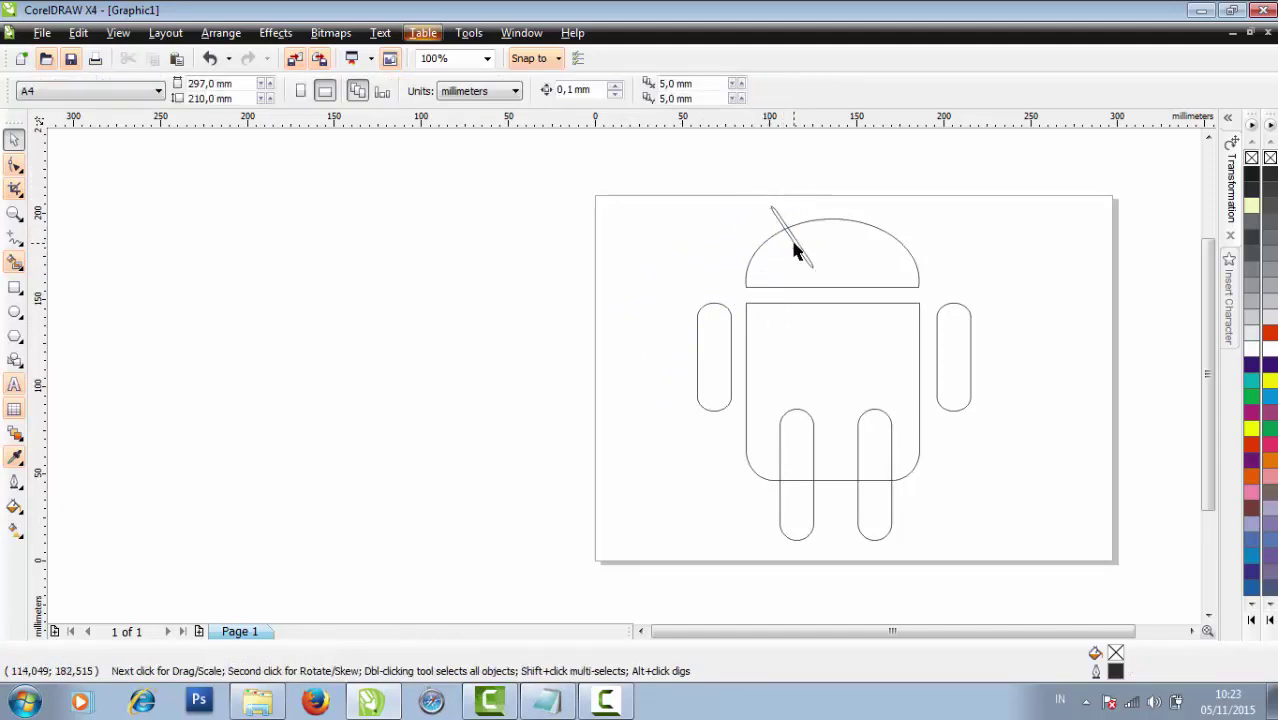
scroll(795, 250, "up", 1)
left_click_drag(621, 376, 595, 347)
left_click(447, 356)
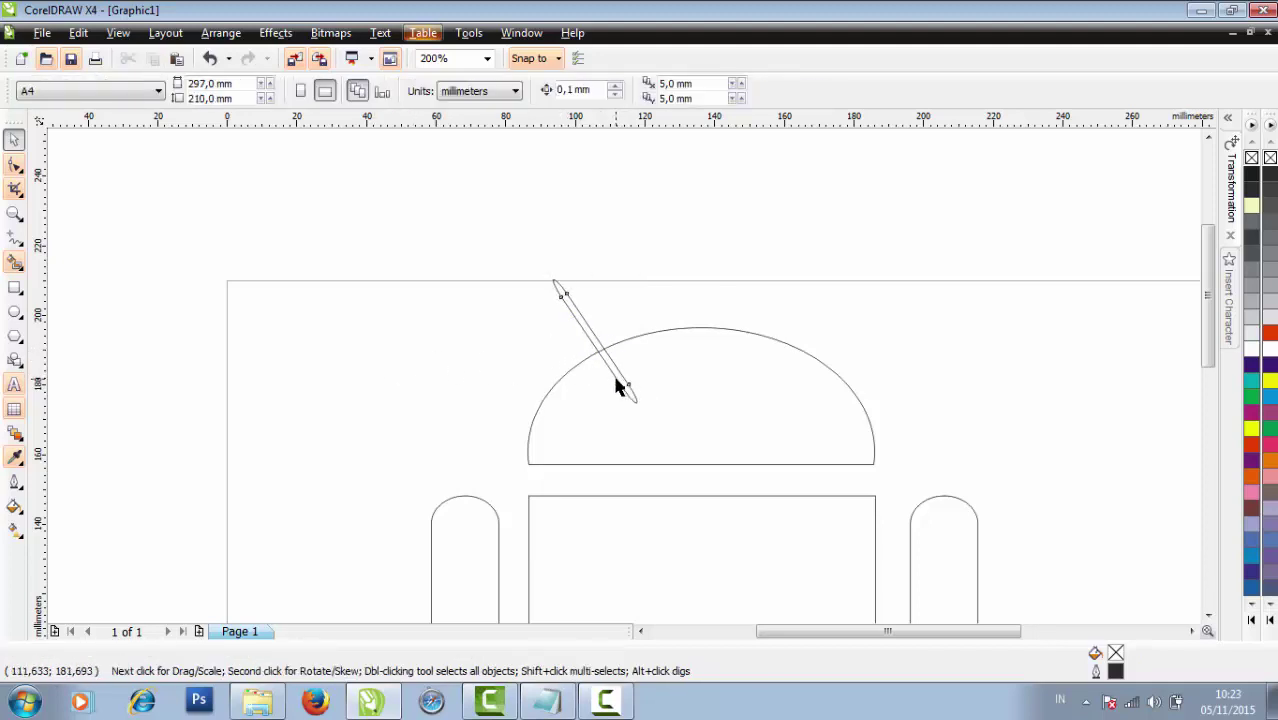
Copy the left antenna to the dome's right half and mirror the copy horizontally
left_click(620, 383)
left_click_drag(620, 381, 731, 351)
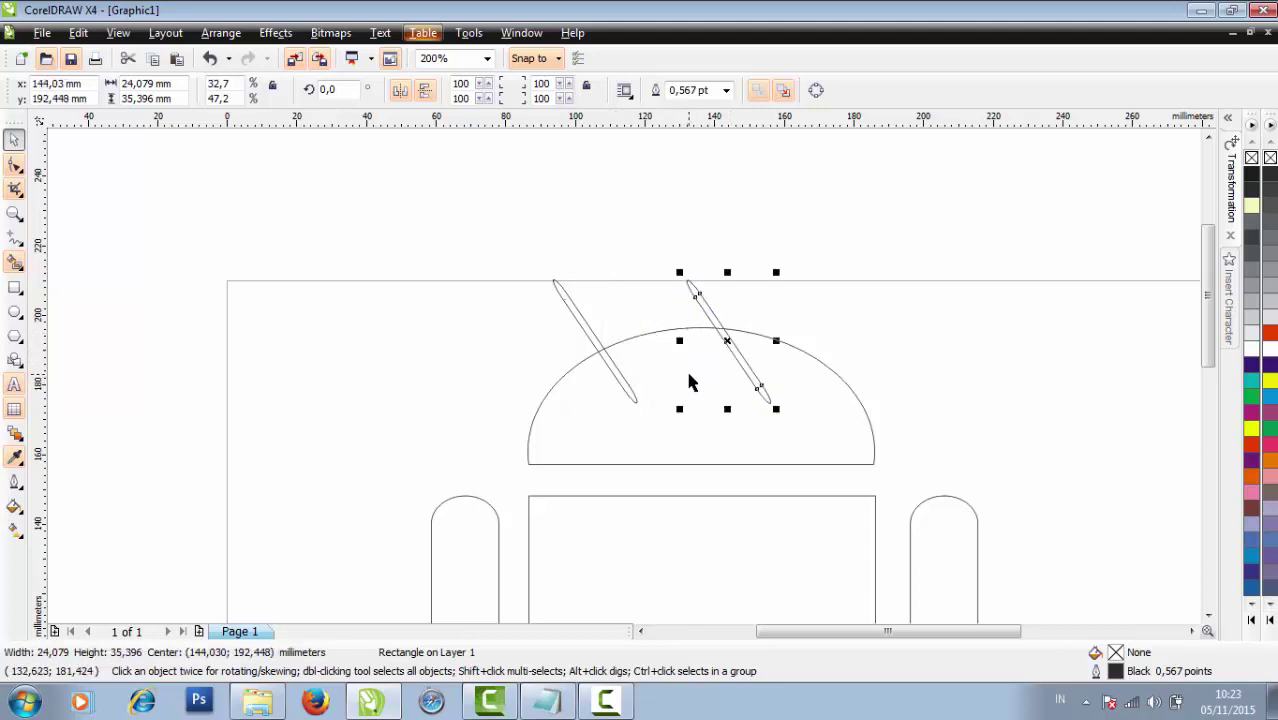
left_click(402, 93)
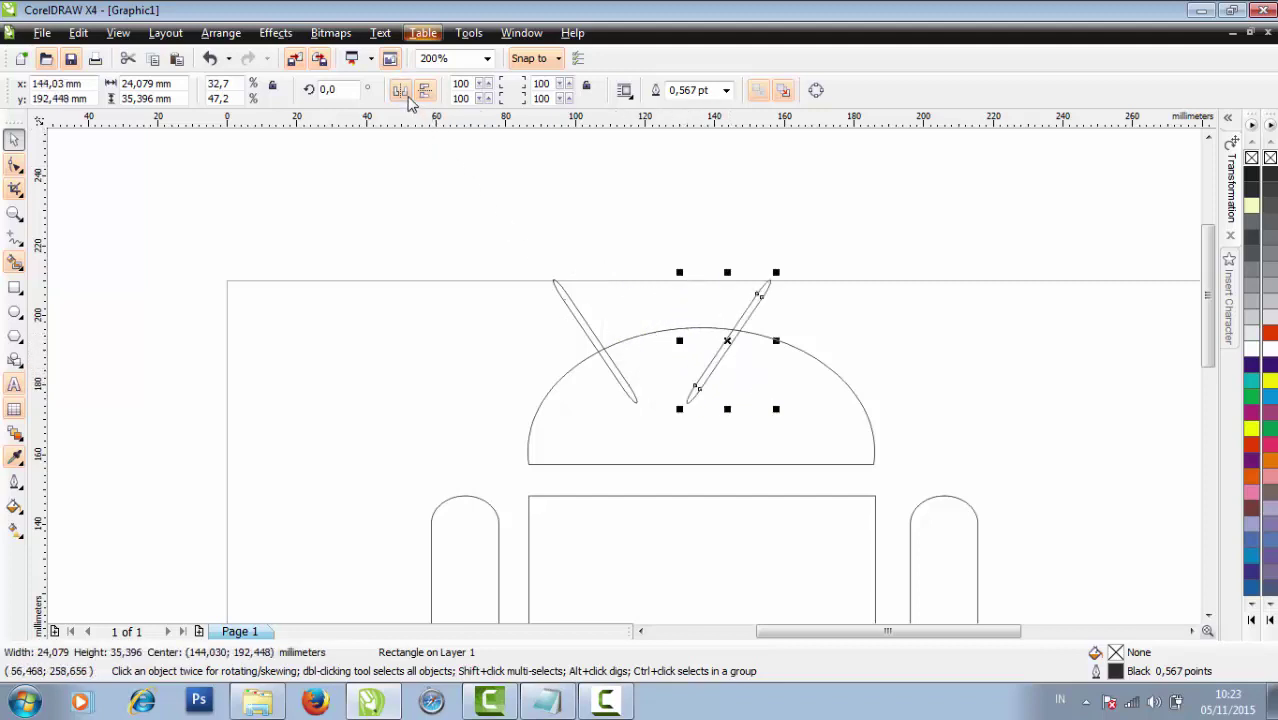
left_click(721, 200)
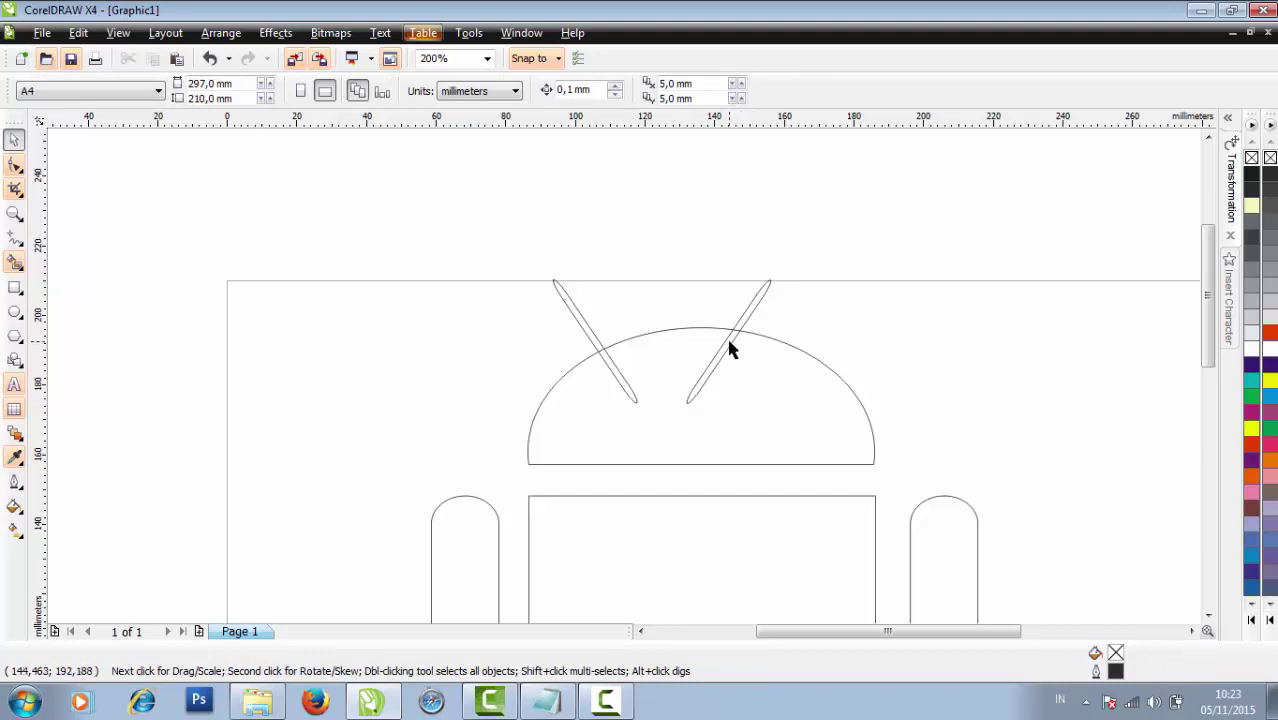
Move the mirrored antenna outward across the dome's upper-right edge until it sits symmetrically to the left antenna
left_click_drag(730, 347, 775, 341)
left_click(727, 266)
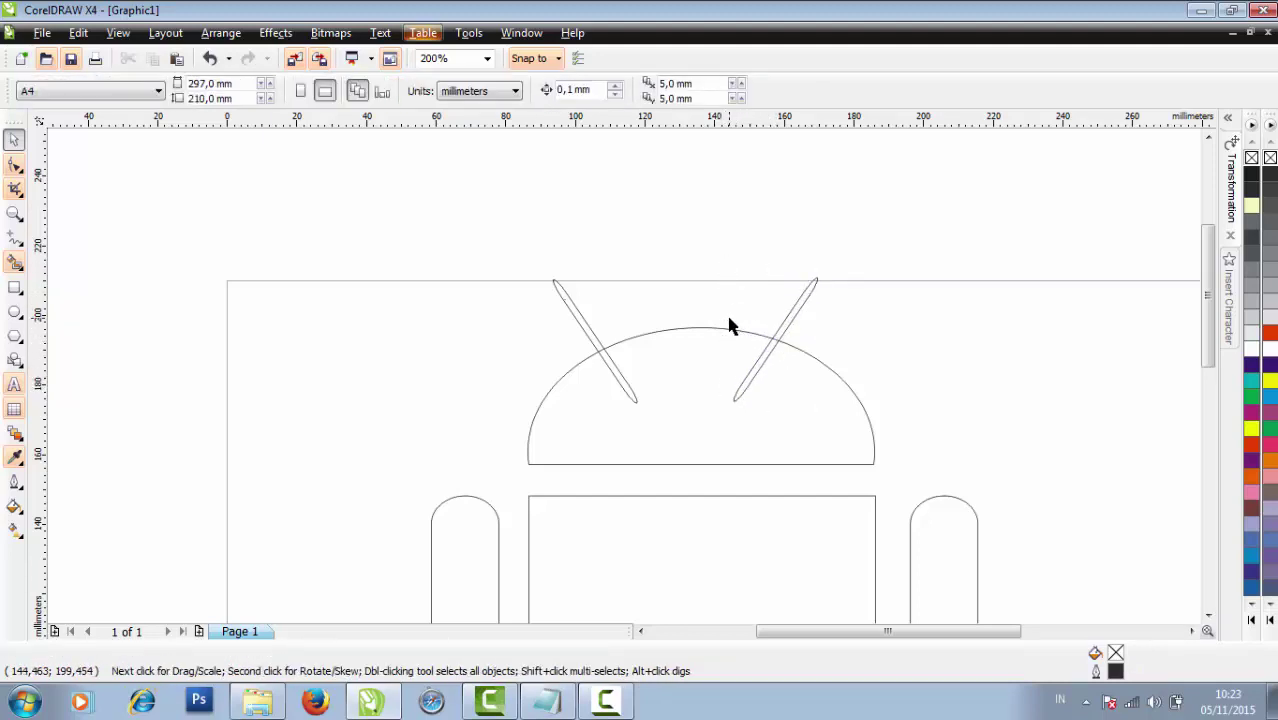
scroll(638, 405, "down", 1)
scroll(640, 410, "up", 1)
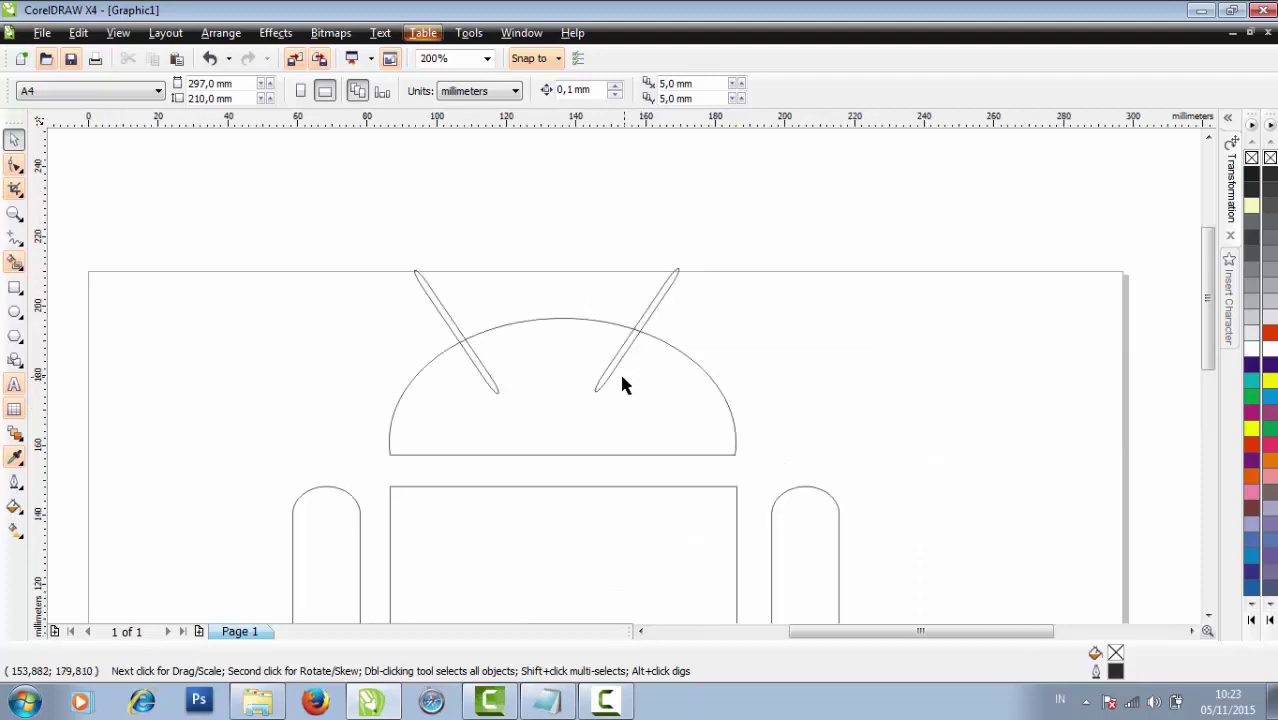
left_click_drag(620, 363, 651, 355)
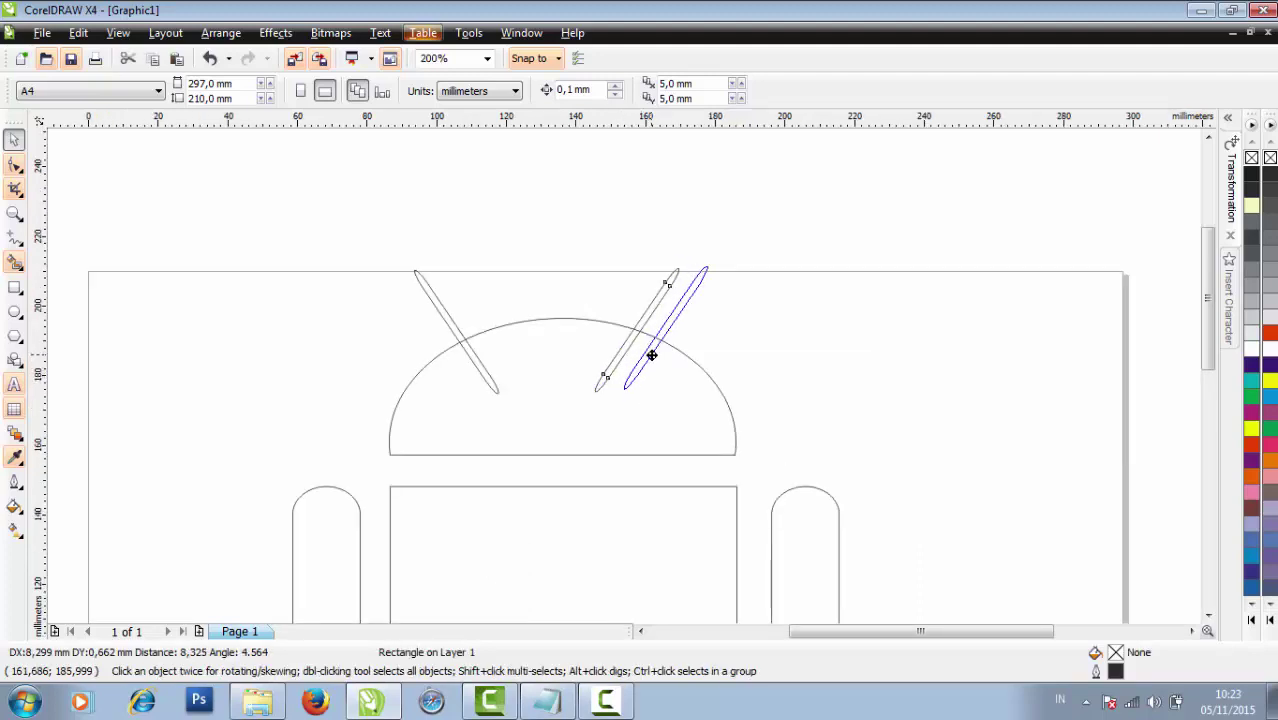
left_click_drag(651, 355, 652, 355)
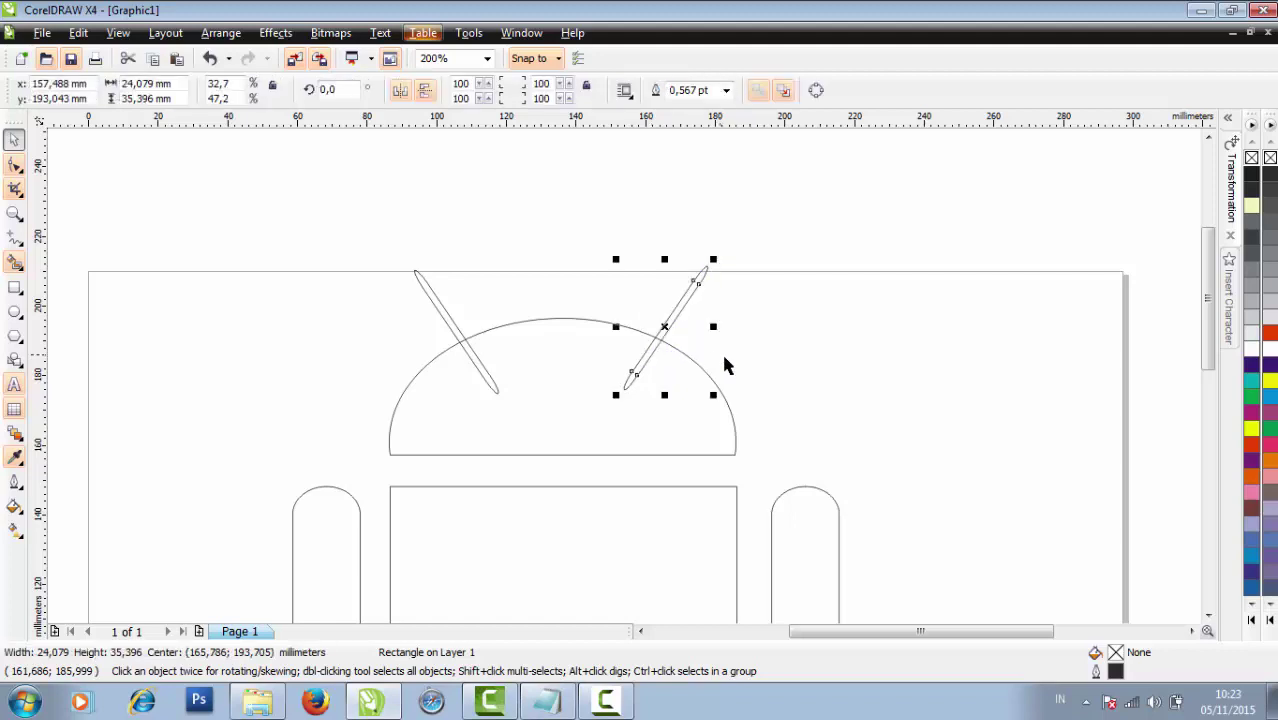
left_click(739, 354)
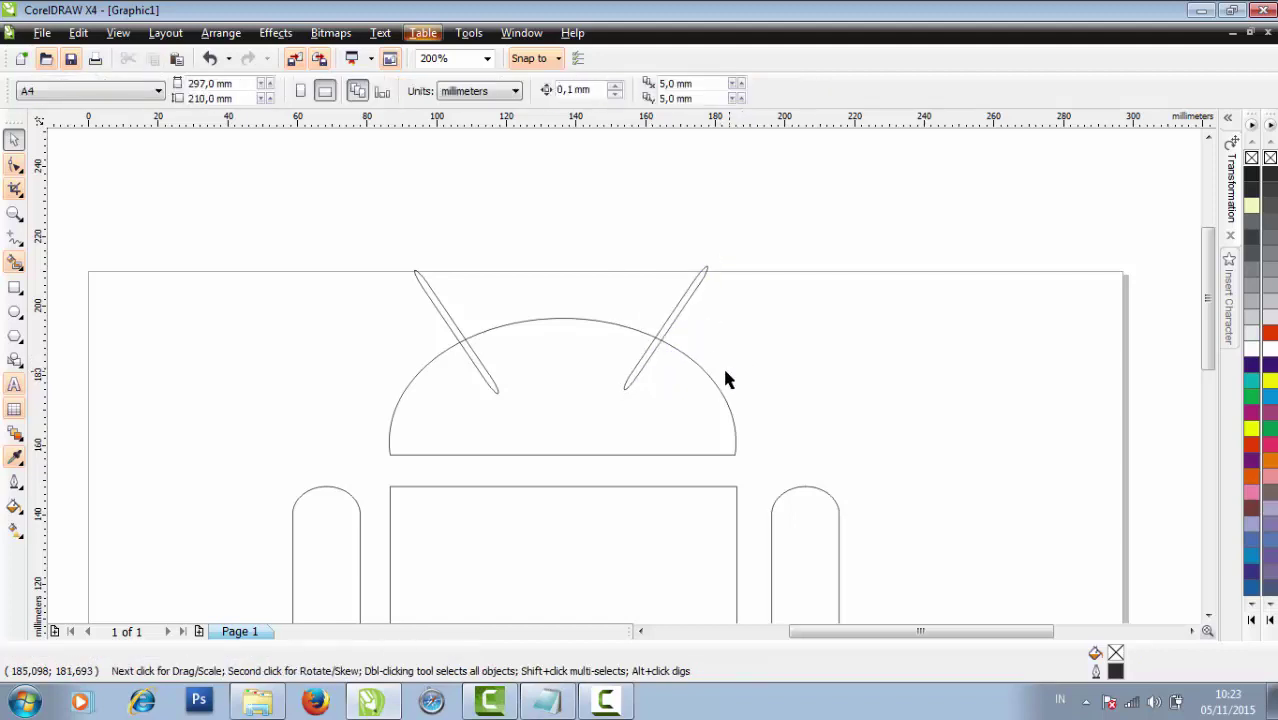
Align the right antenna level with the left antenna
left_click(675, 320)
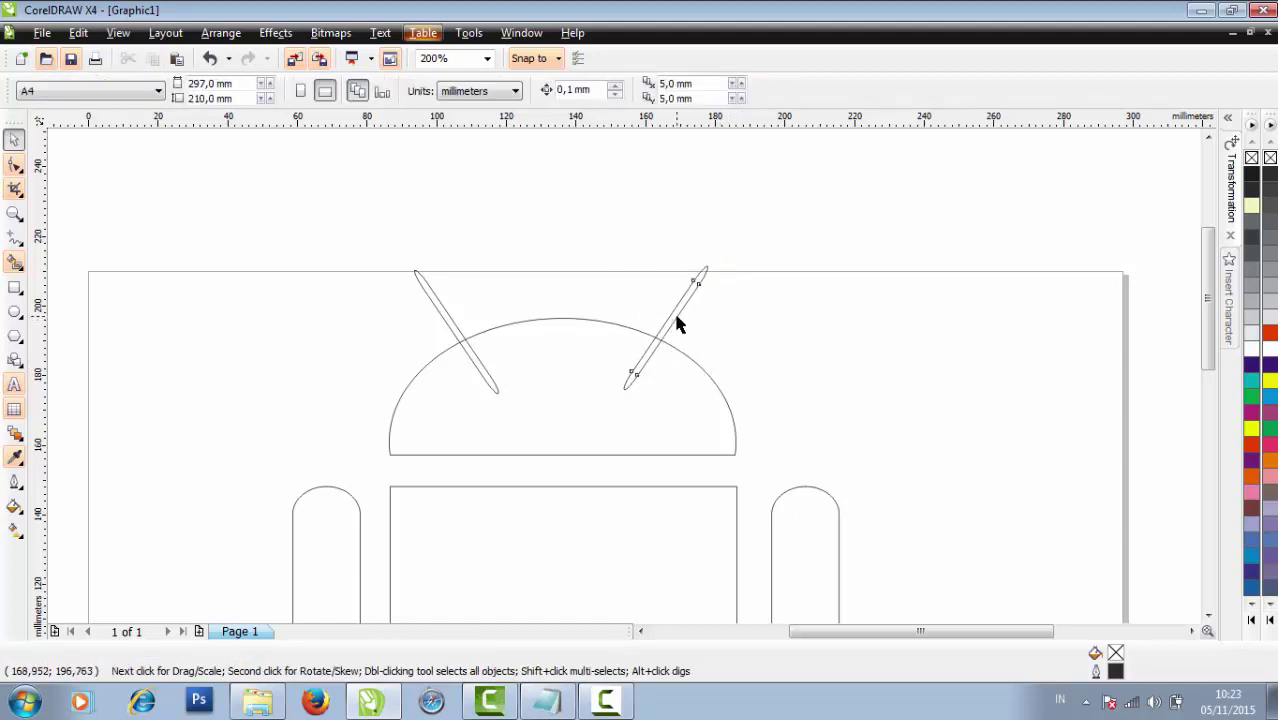
left_click(451, 318, "shift")
left_click(788, 362)
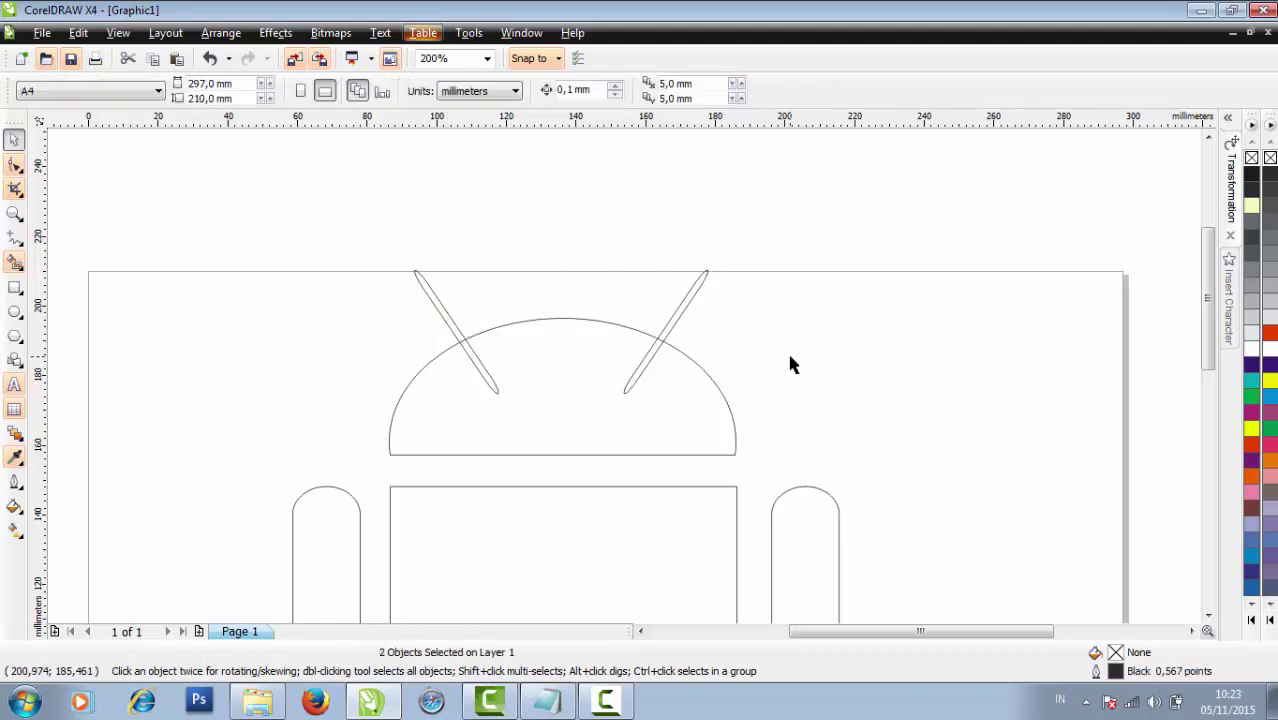
Give the head dome and both antennas a Chartreuse fill and a matching Chartreuse outline
scroll(789, 363, "down", 1)
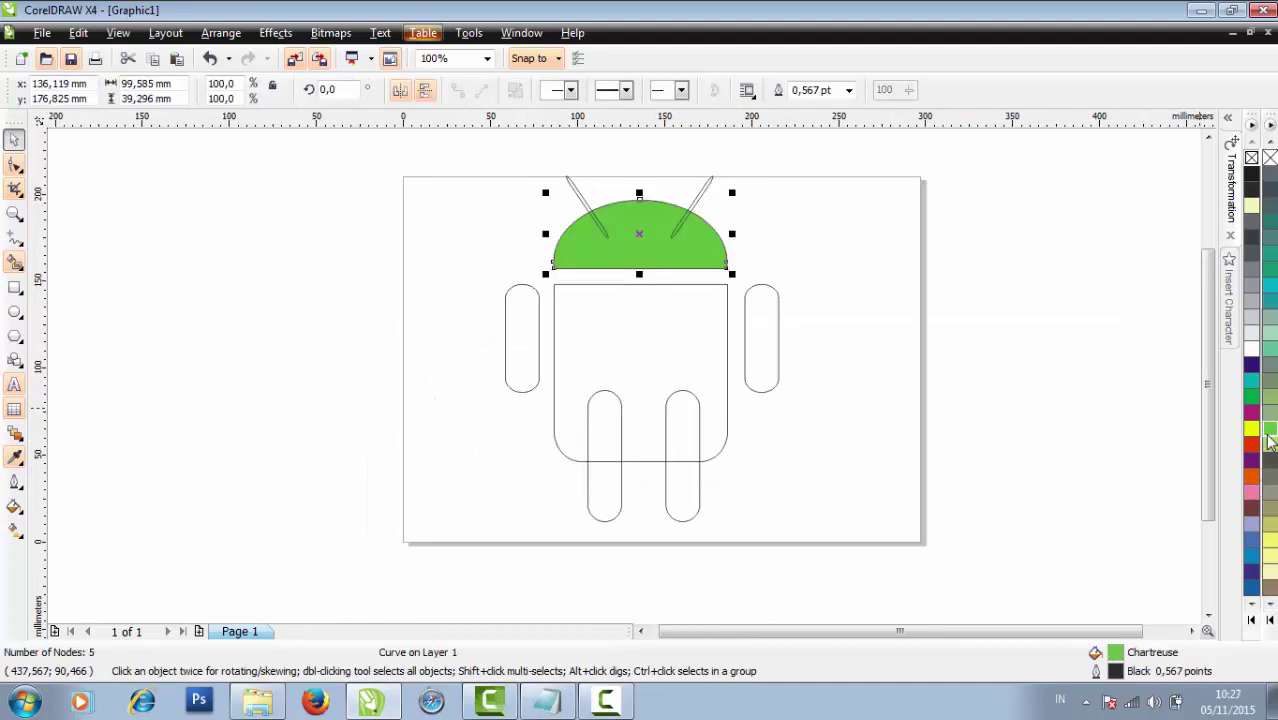
left_click(1061, 384)
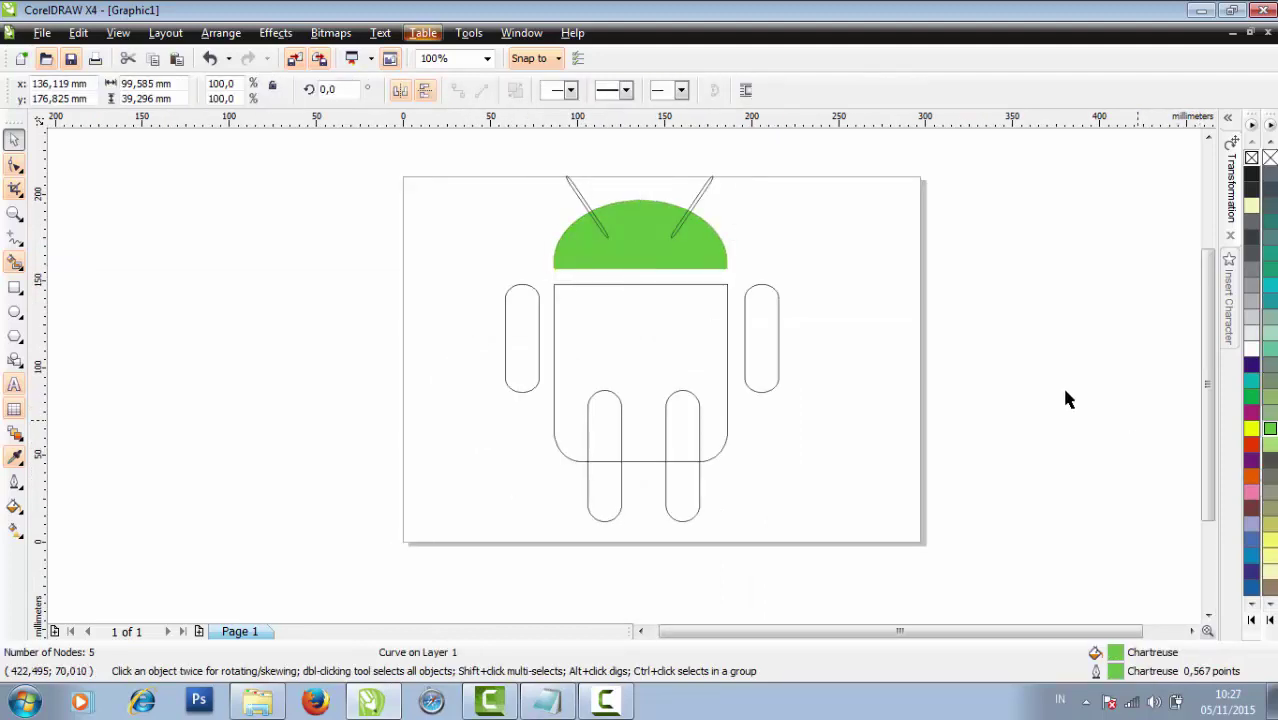
left_click(707, 192)
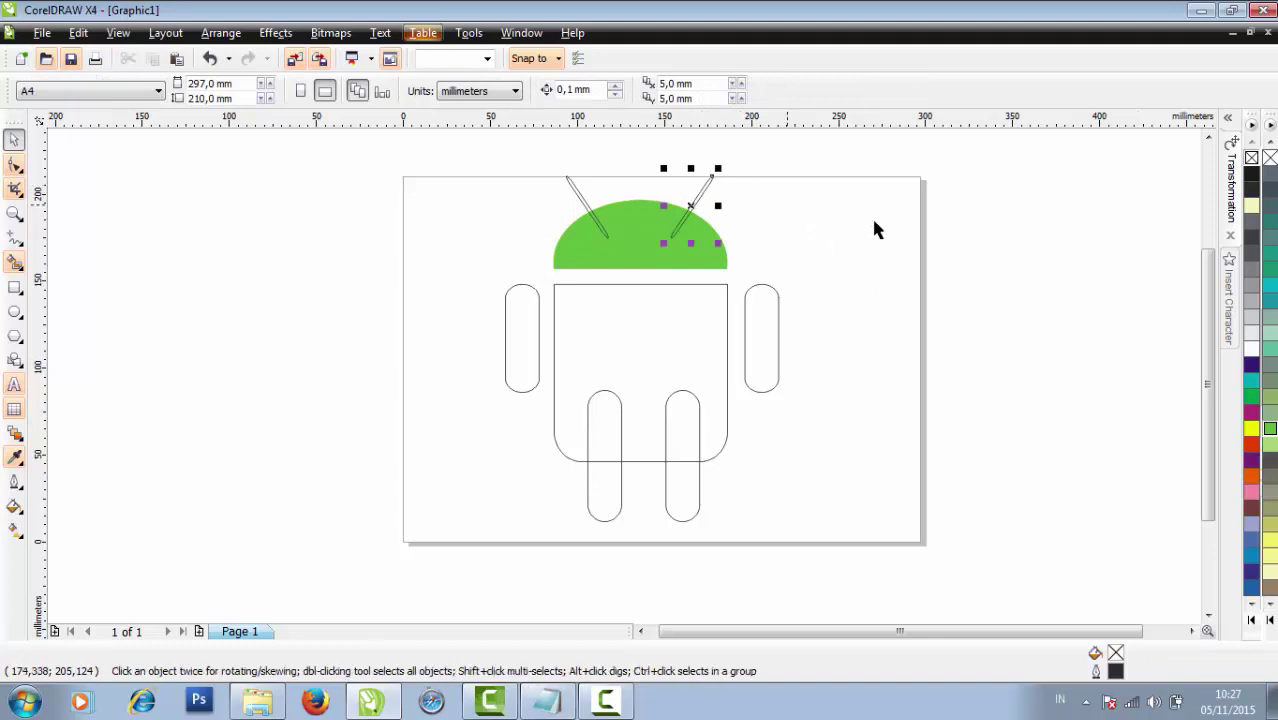
left_click(1270, 428)
right_click(1270, 428)
left_click(595, 222)
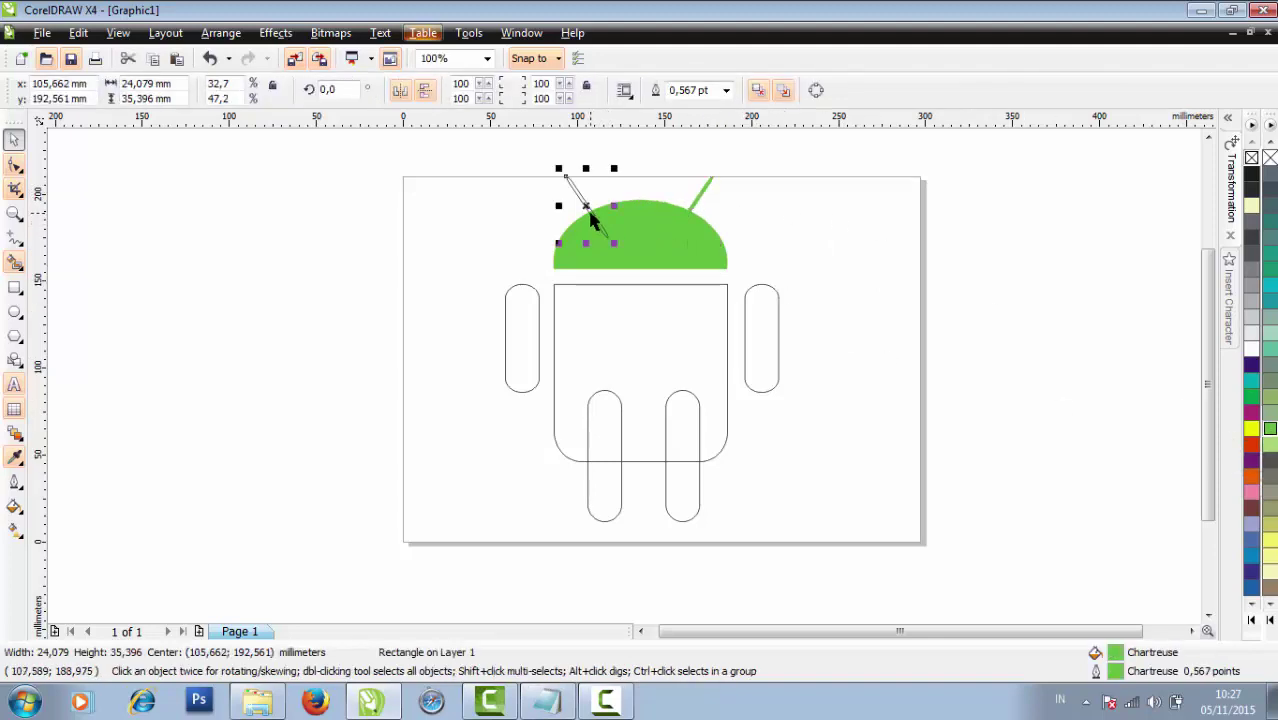
left_click(1270, 430)
right_click(1270, 430)
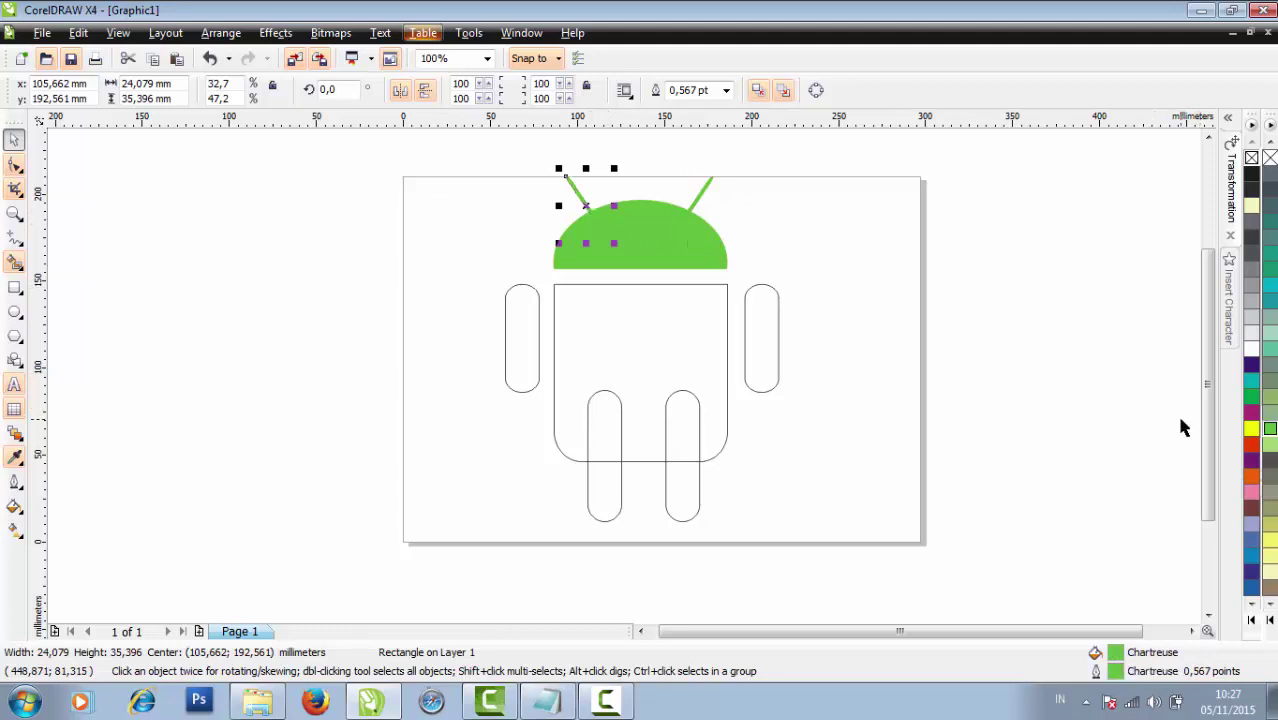
left_click(1158, 428)
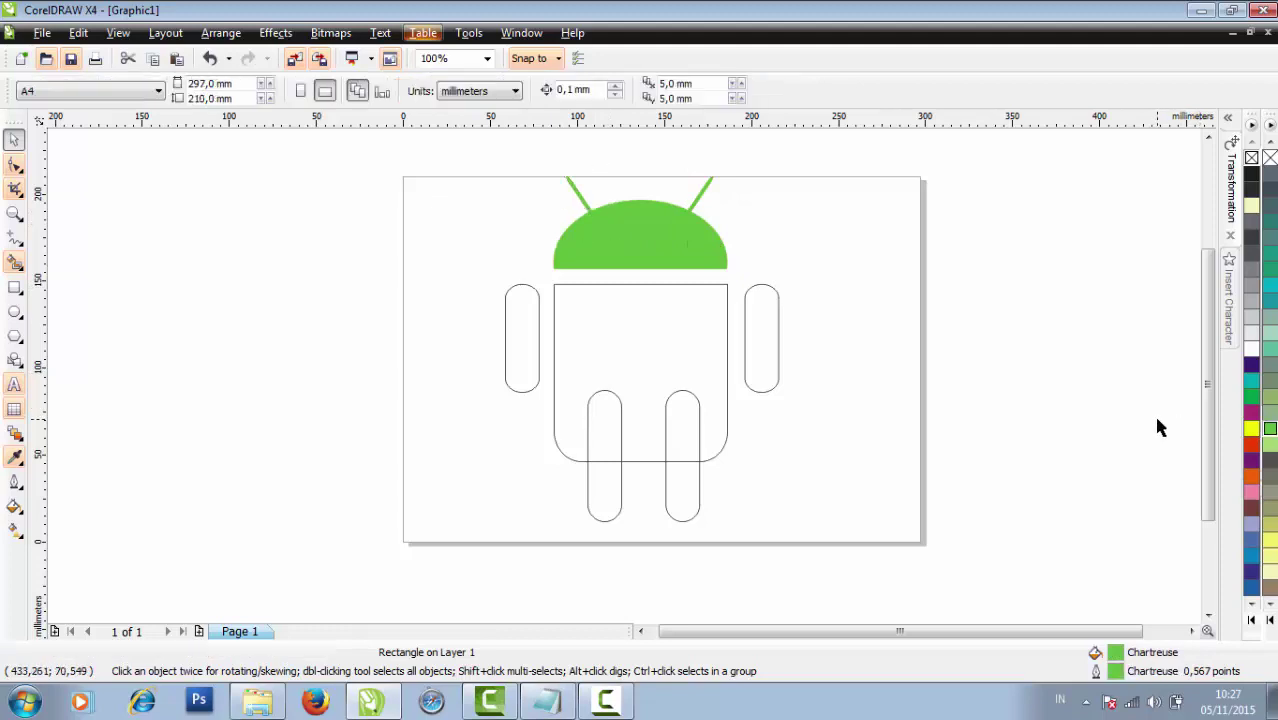
Fill the rounded body rectangle with Chartreuse and set its outline to the same green
left_click(727, 362)
left_click(1270, 430)
right_click(1270, 430)
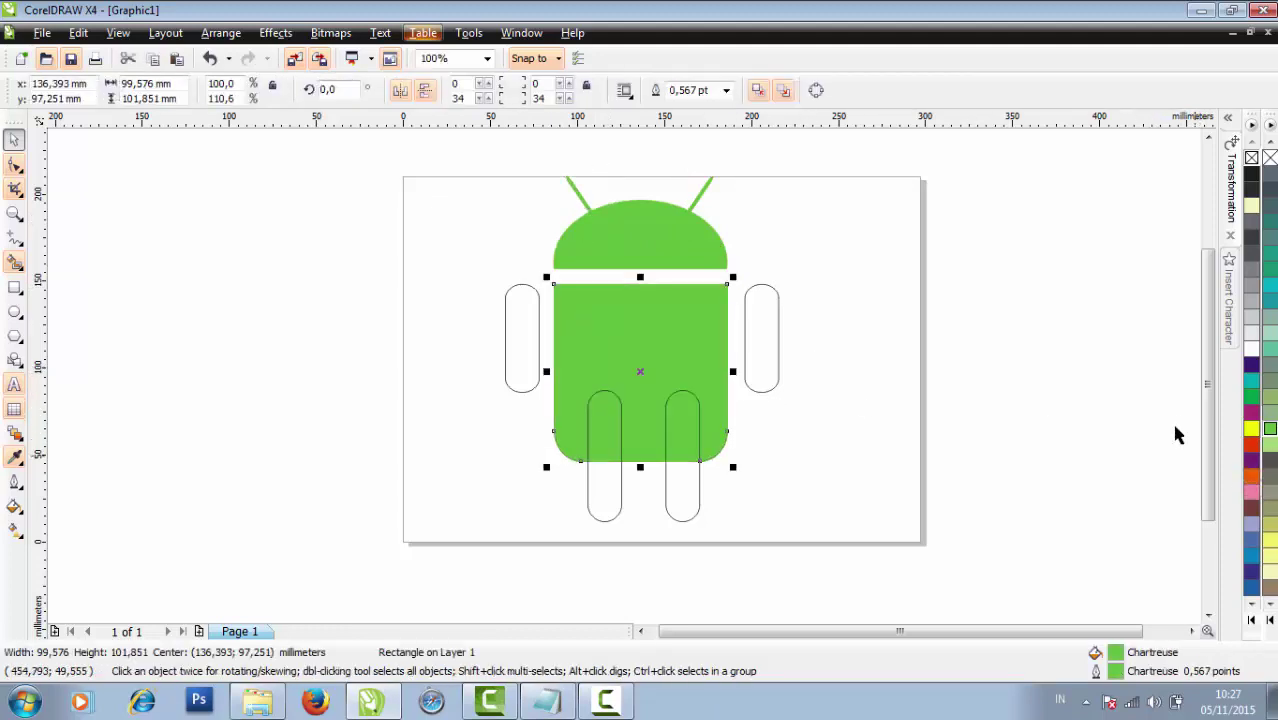
left_click(1170, 435)
Apply the Chartreuse fill and outline color to both leg capsules
left_click(686, 450)
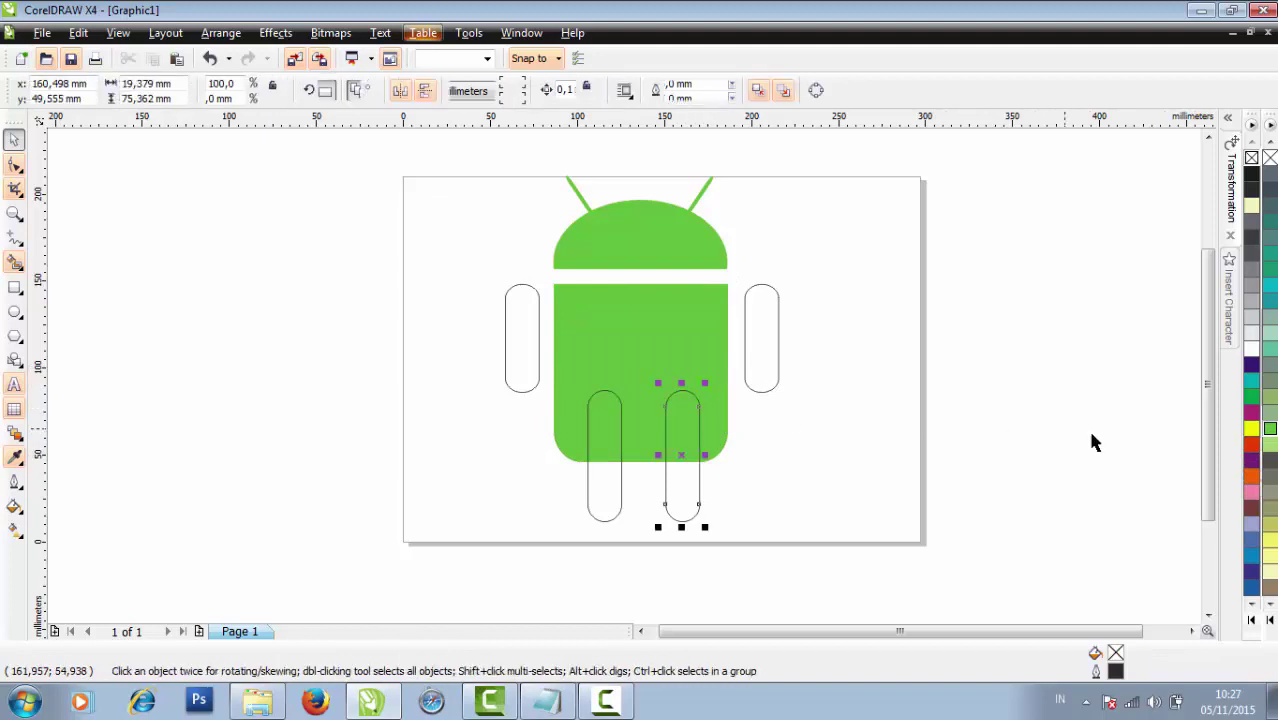
left_click(1270, 430)
right_click(1270, 430)
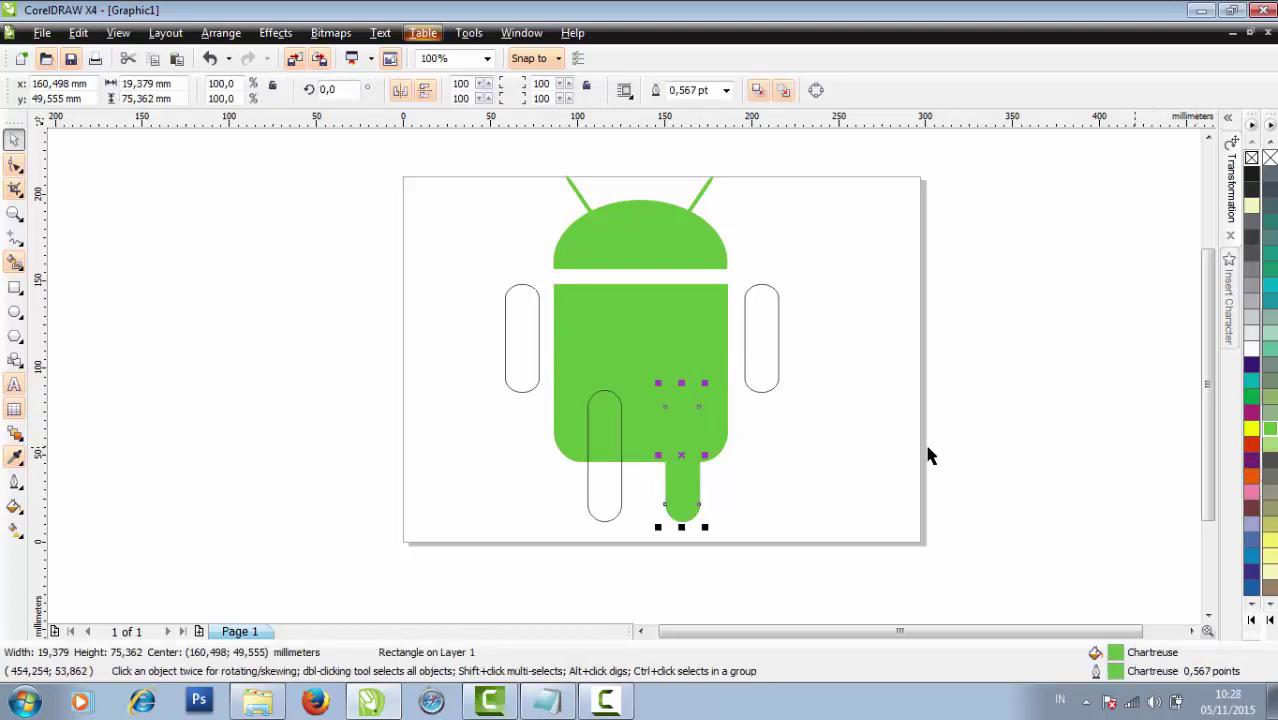
left_click(608, 426)
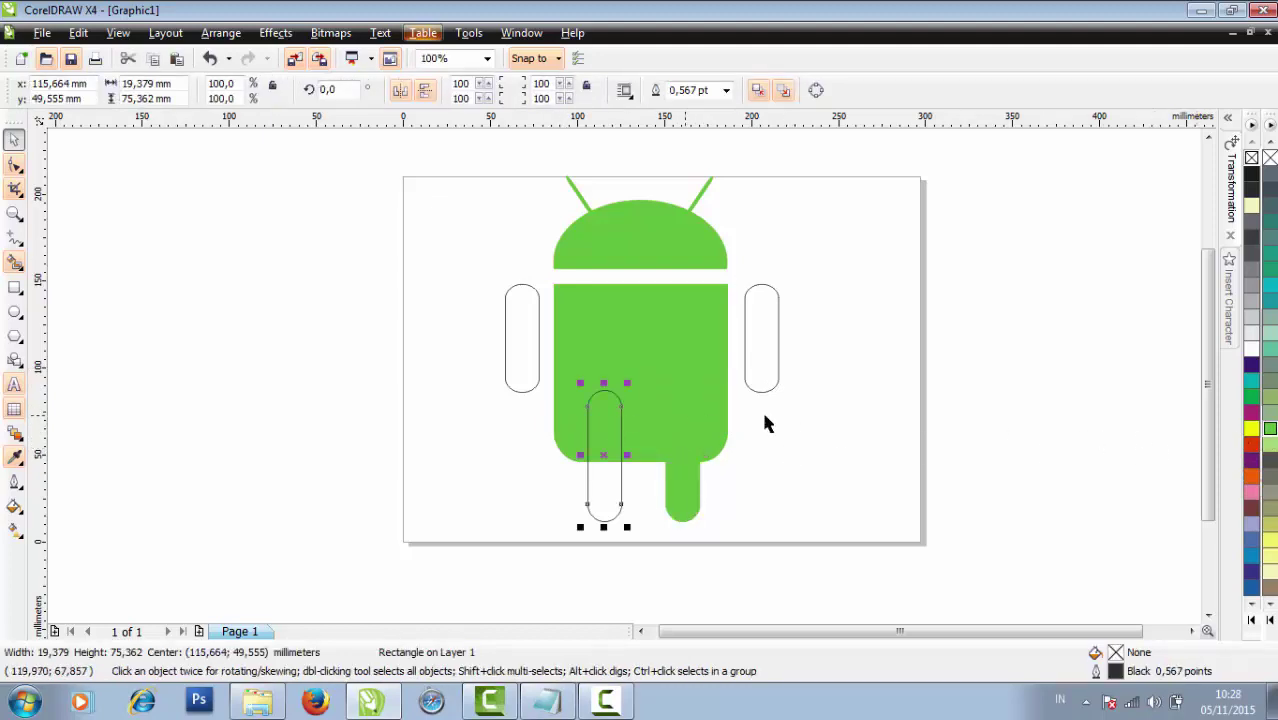
left_click(1270, 430)
right_click(1270, 430)
left_click(1101, 454)
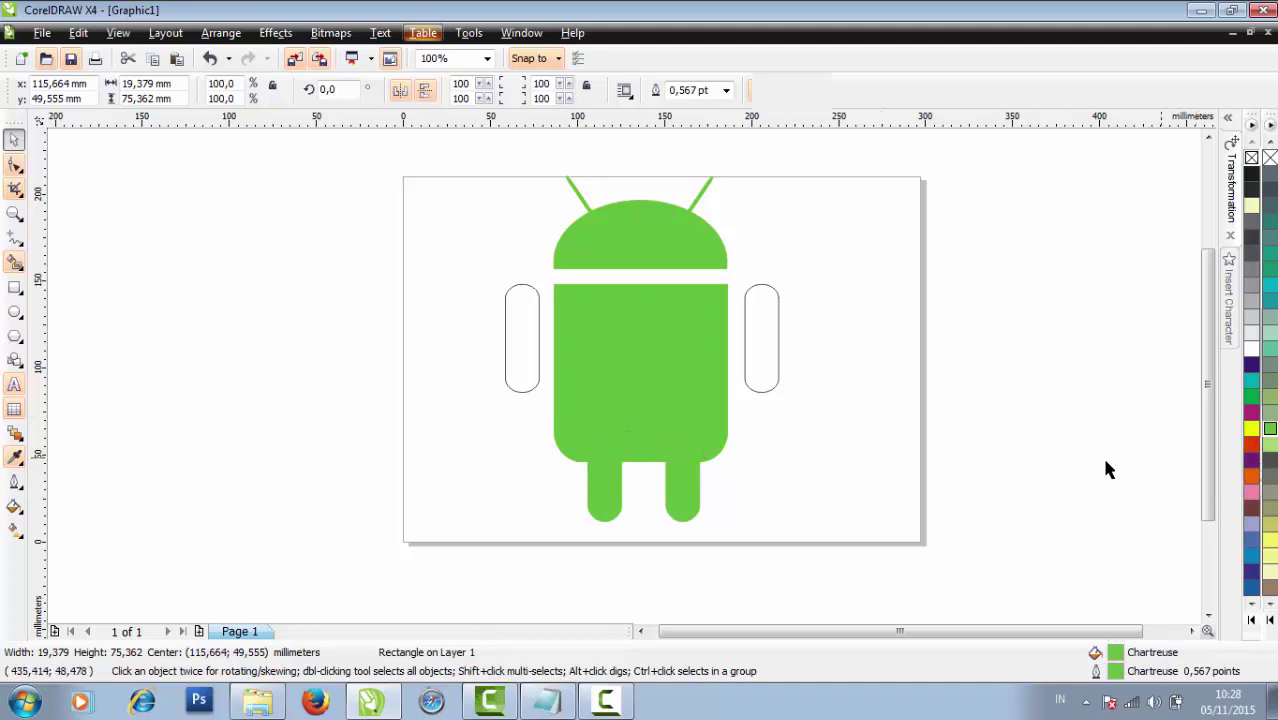
Color the right and left arm capsules Chartreuse, including their outlines
left_click(777, 362)
left_click(1270, 430)
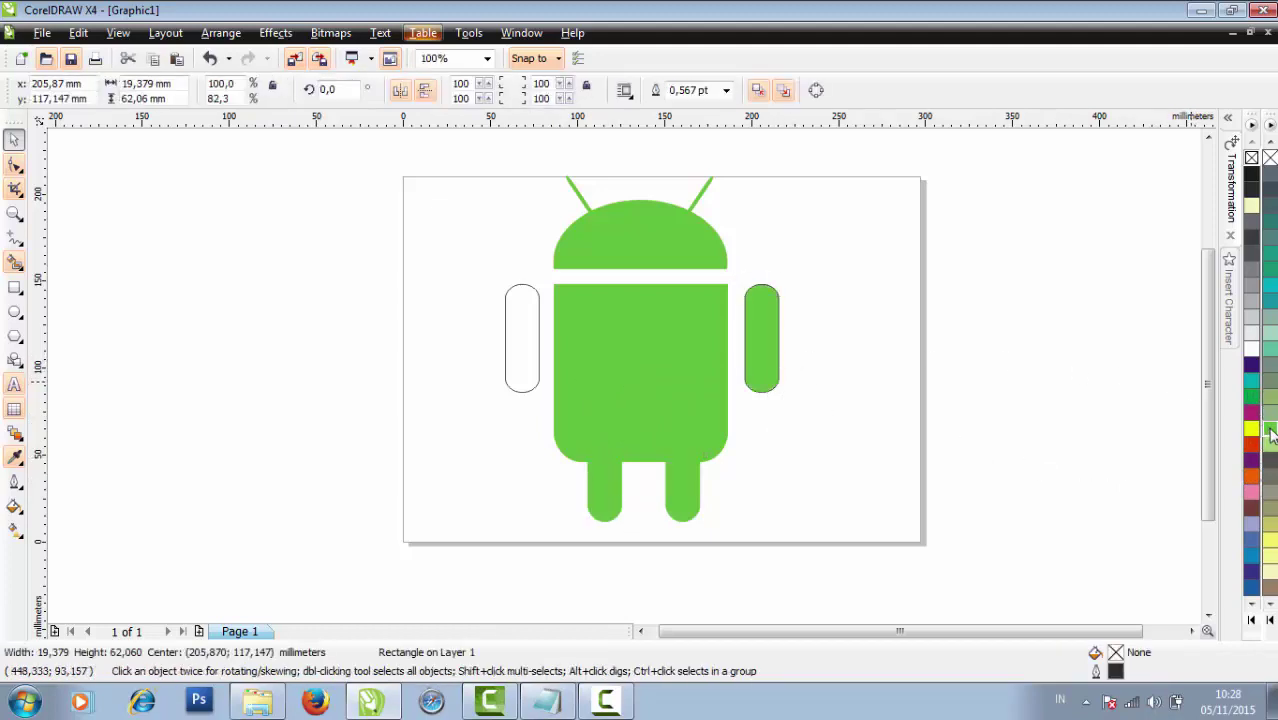
right_click(1270, 430)
left_click(950, 410)
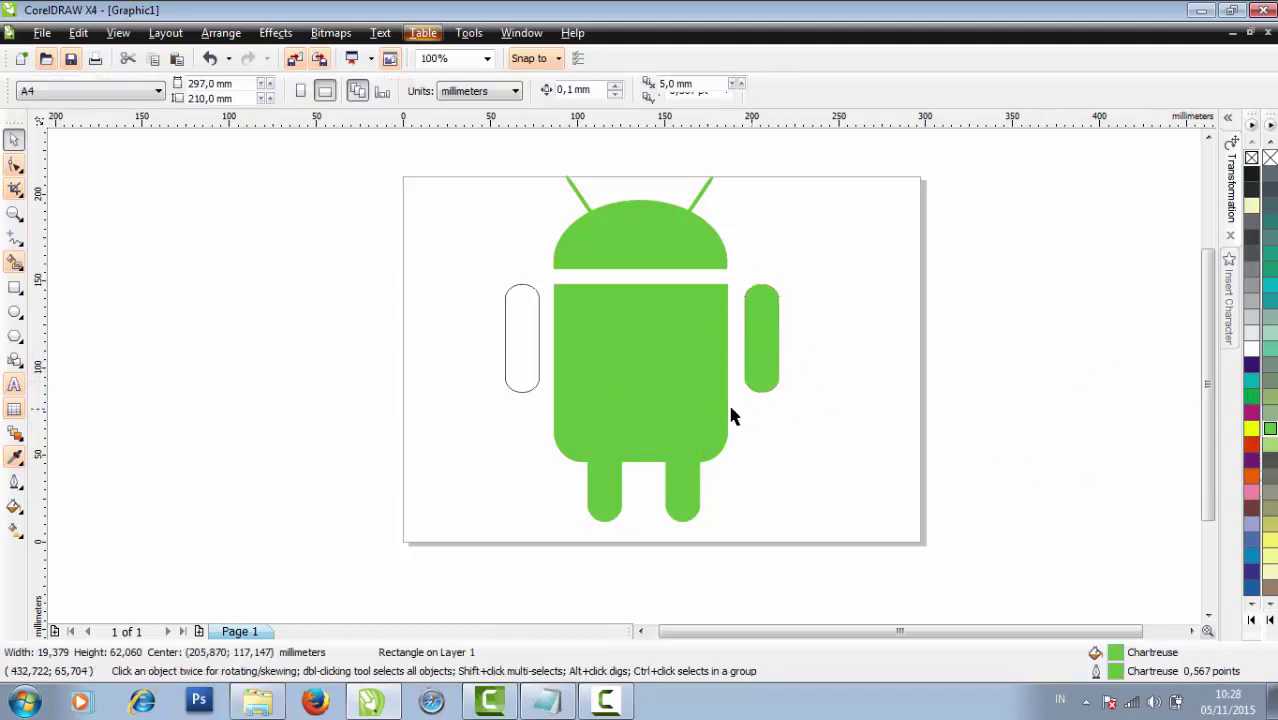
left_click(536, 365)
left_click(1270, 430)
right_click(1270, 430)
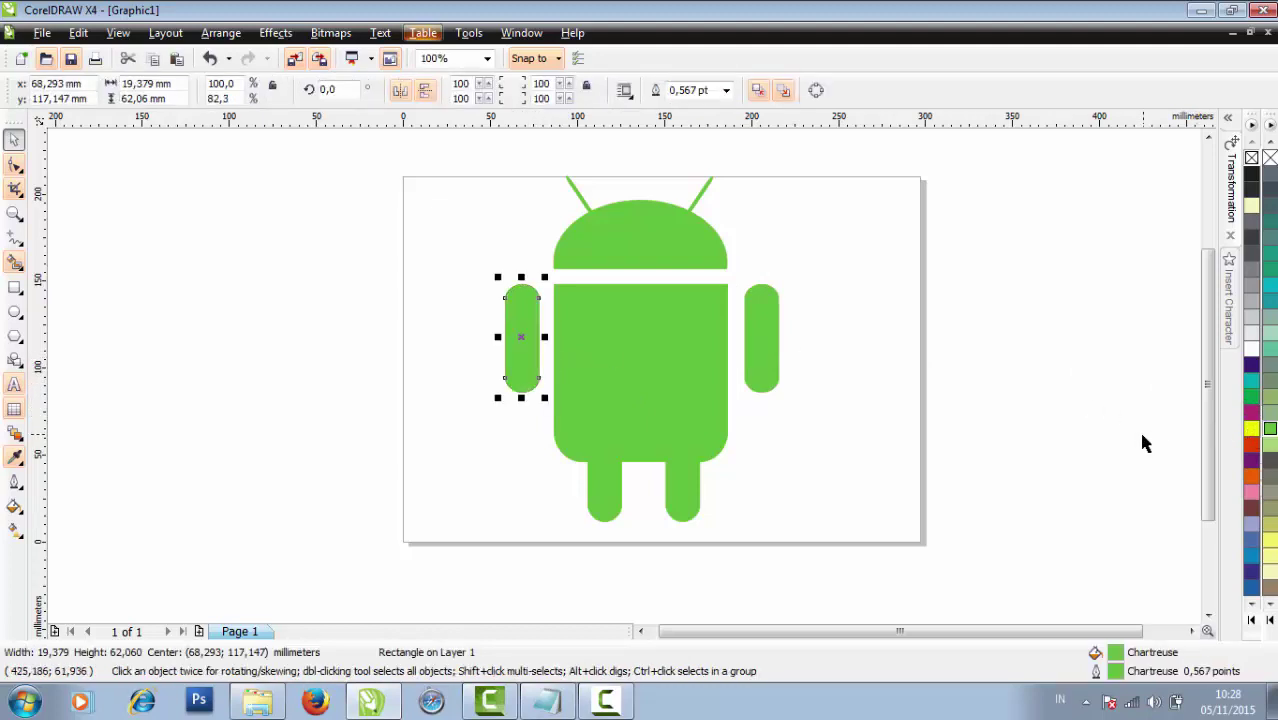
left_click(824, 402)
Move both arms slightly inward so they sit closer to the body with matching gaps
left_click(776, 378)
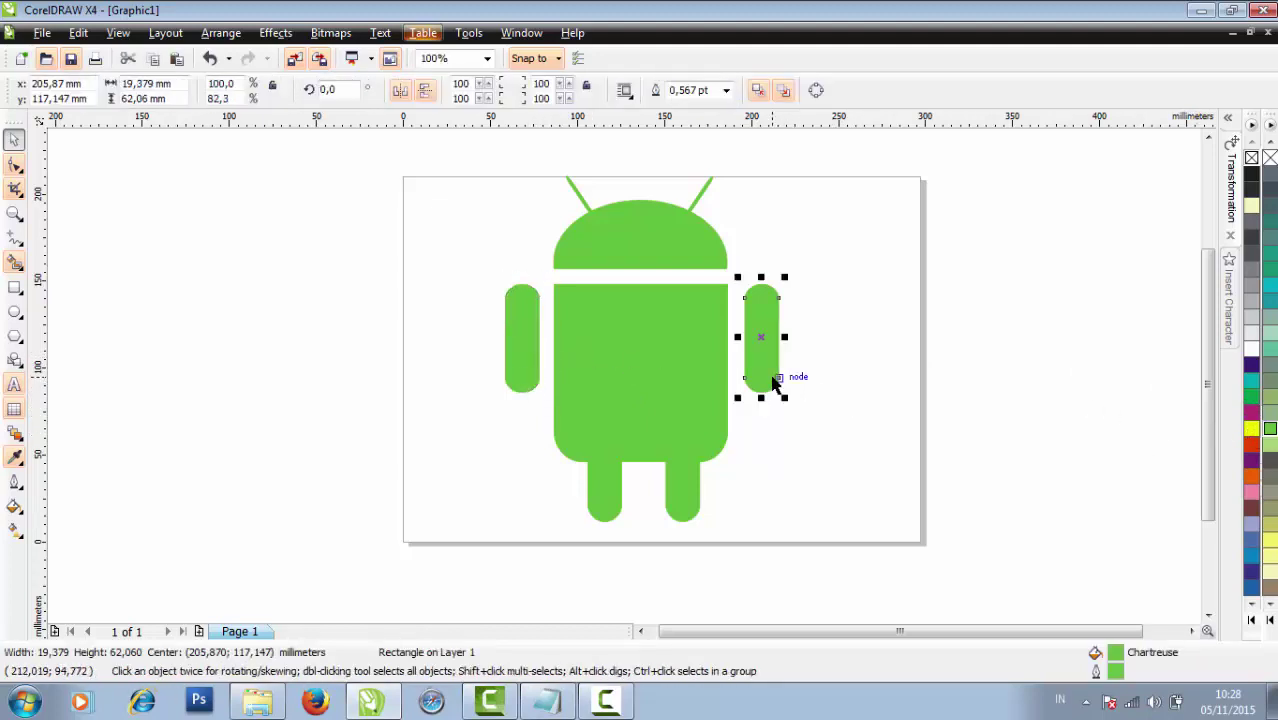
left_click_drag(776, 383, 771, 383)
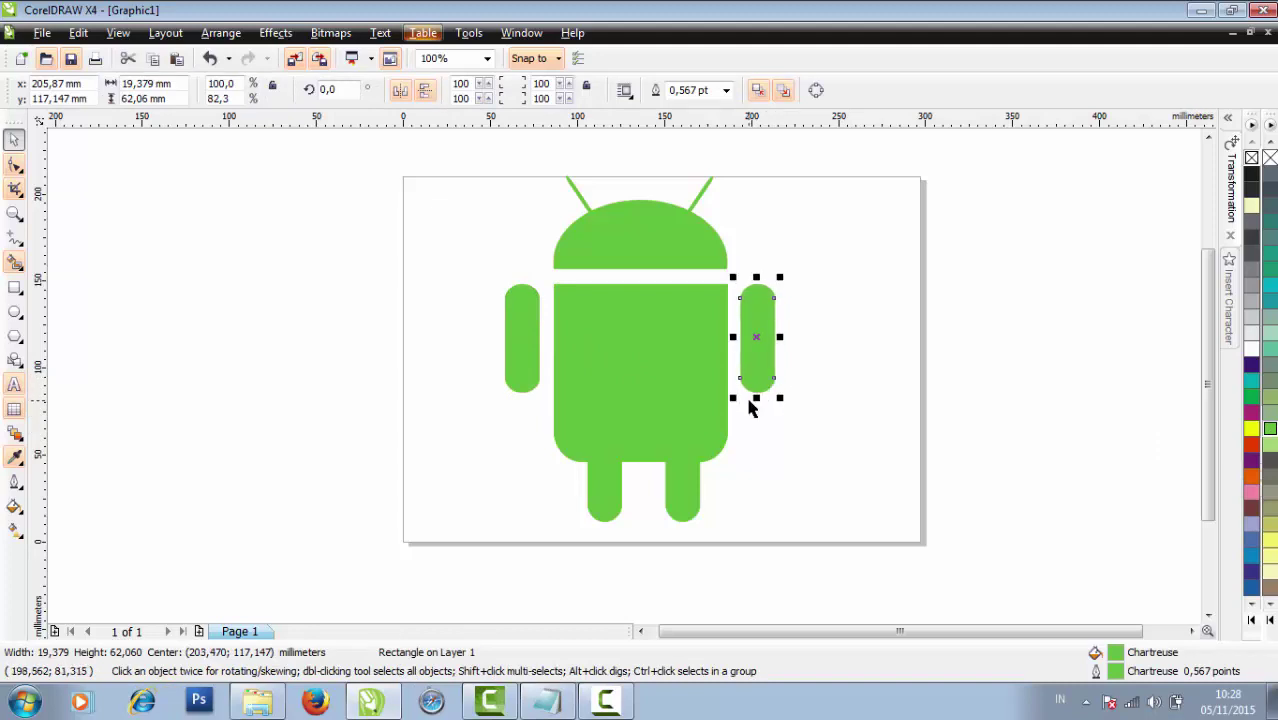
left_click(531, 366)
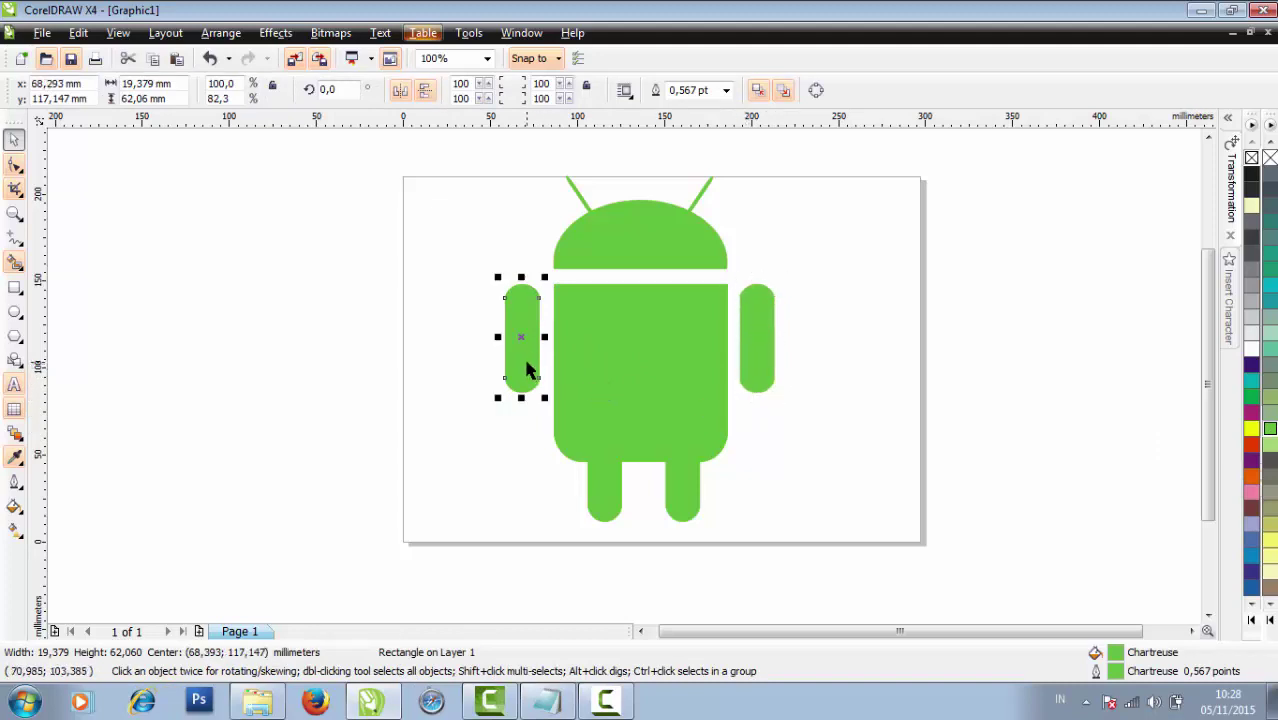
left_click_drag(527, 363, 527, 363)
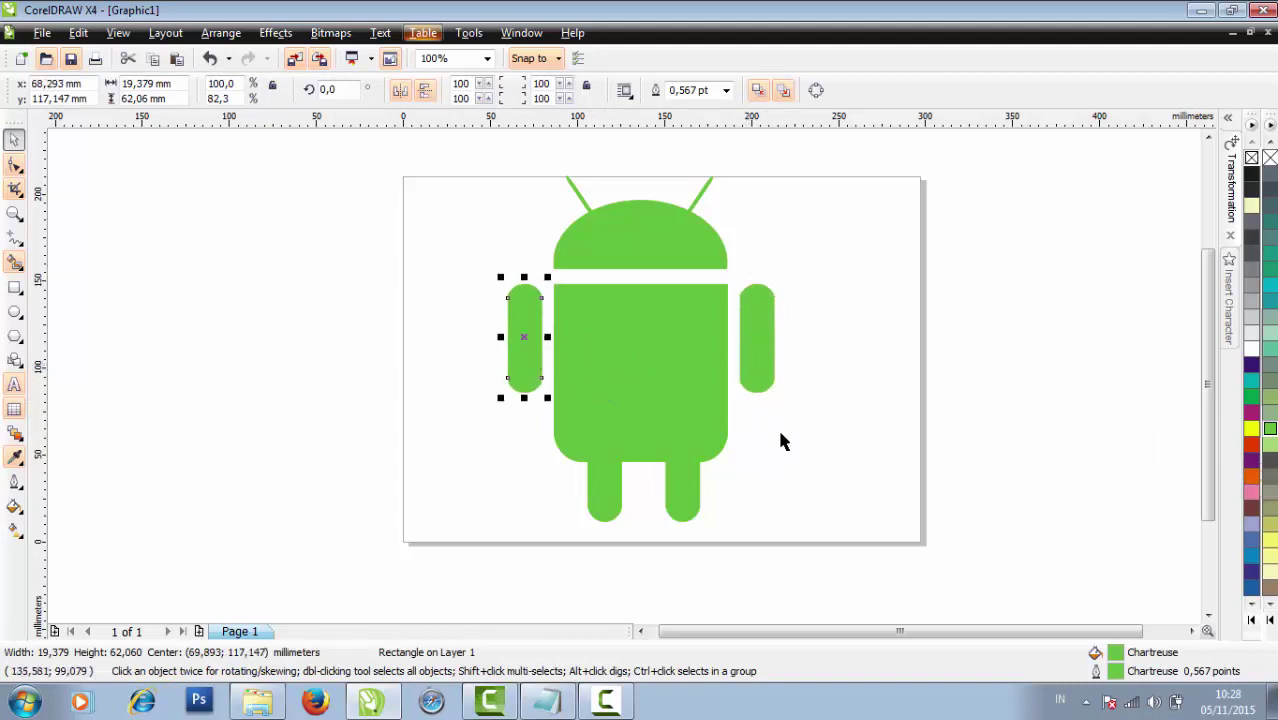
left_click(794, 377)
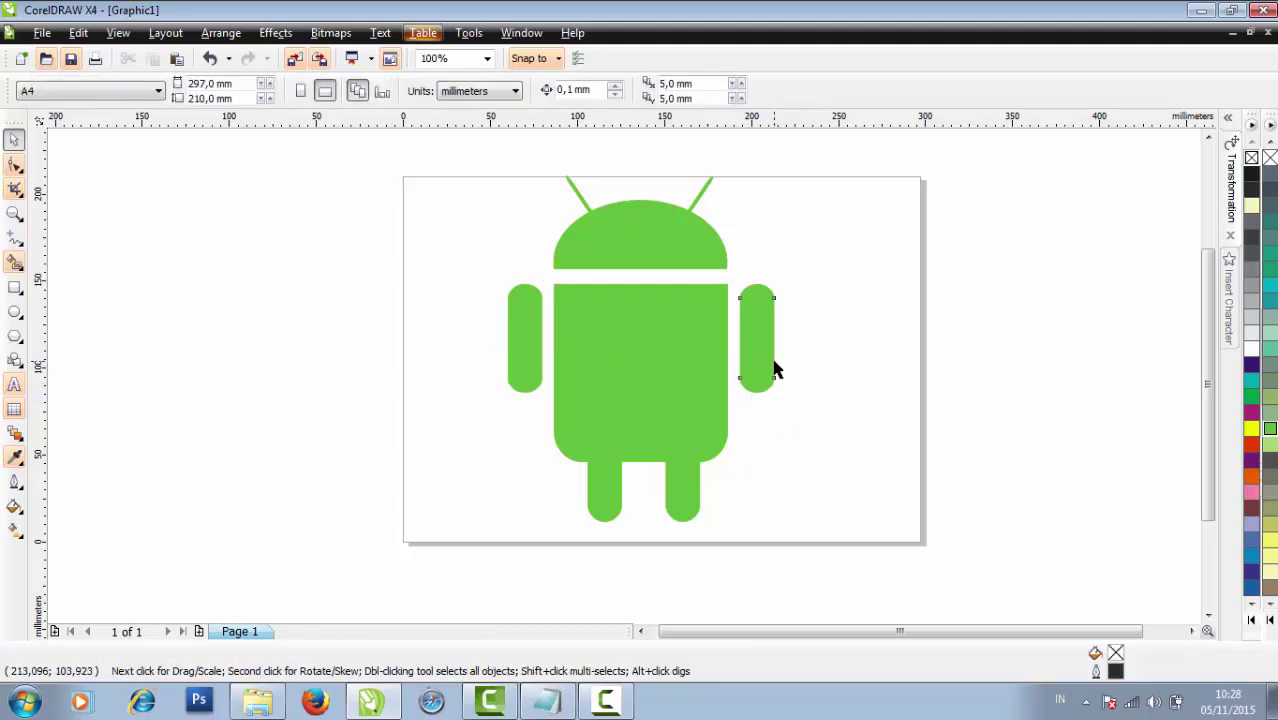
left_click(775, 362)
left_click(841, 418)
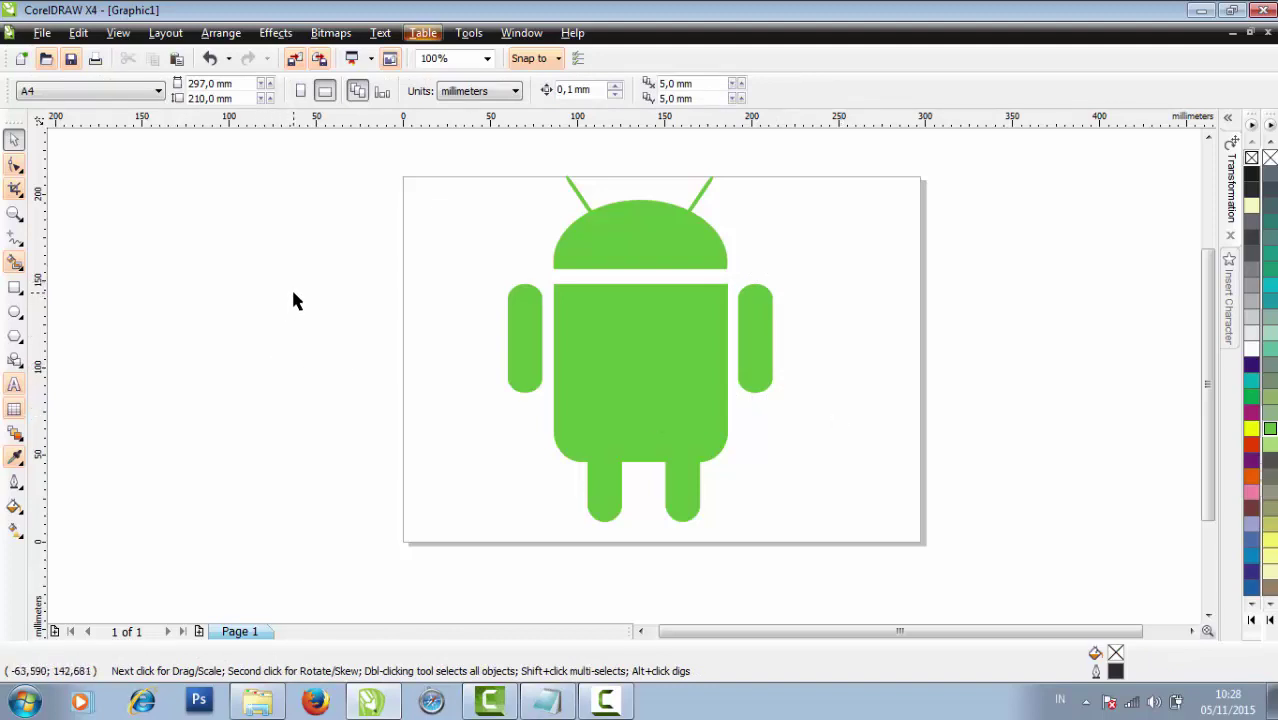
Draw an ellipse about 11 by 12 mm on the head's left half as an eye, with white fill and outline
left_click(16, 312)
left_click_drag(585, 240, 615, 271)
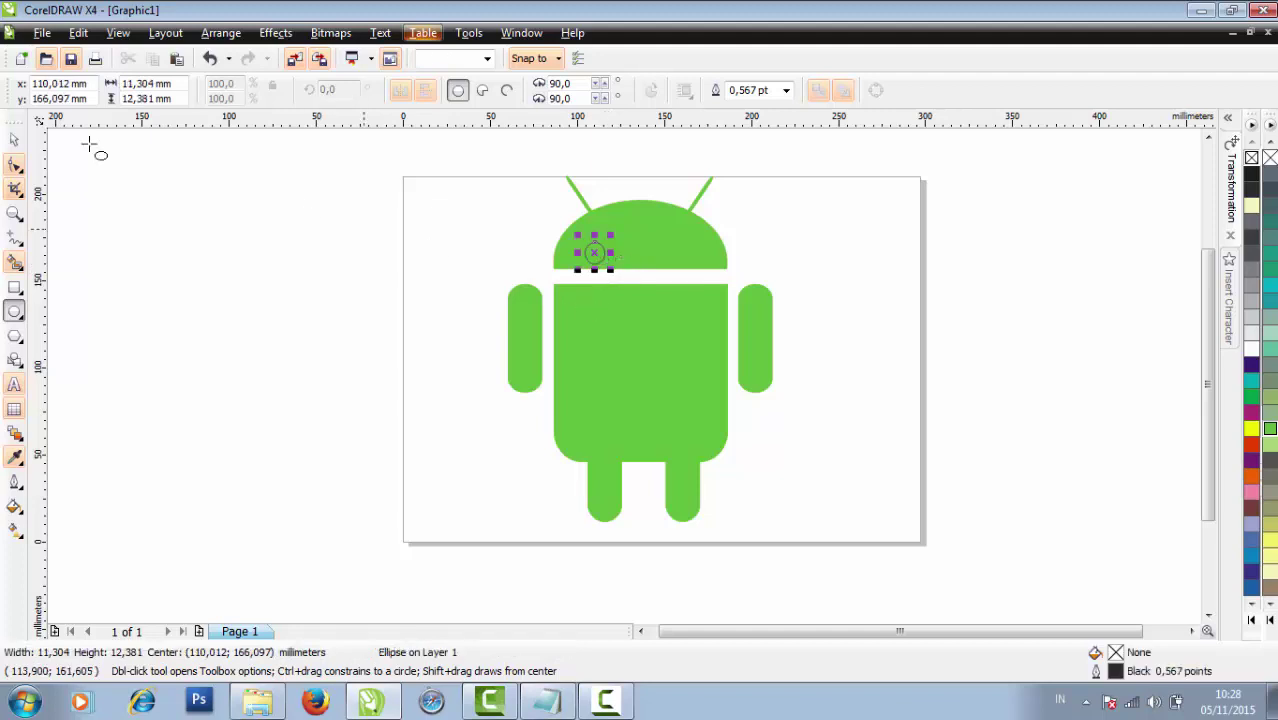
left_click(15, 142)
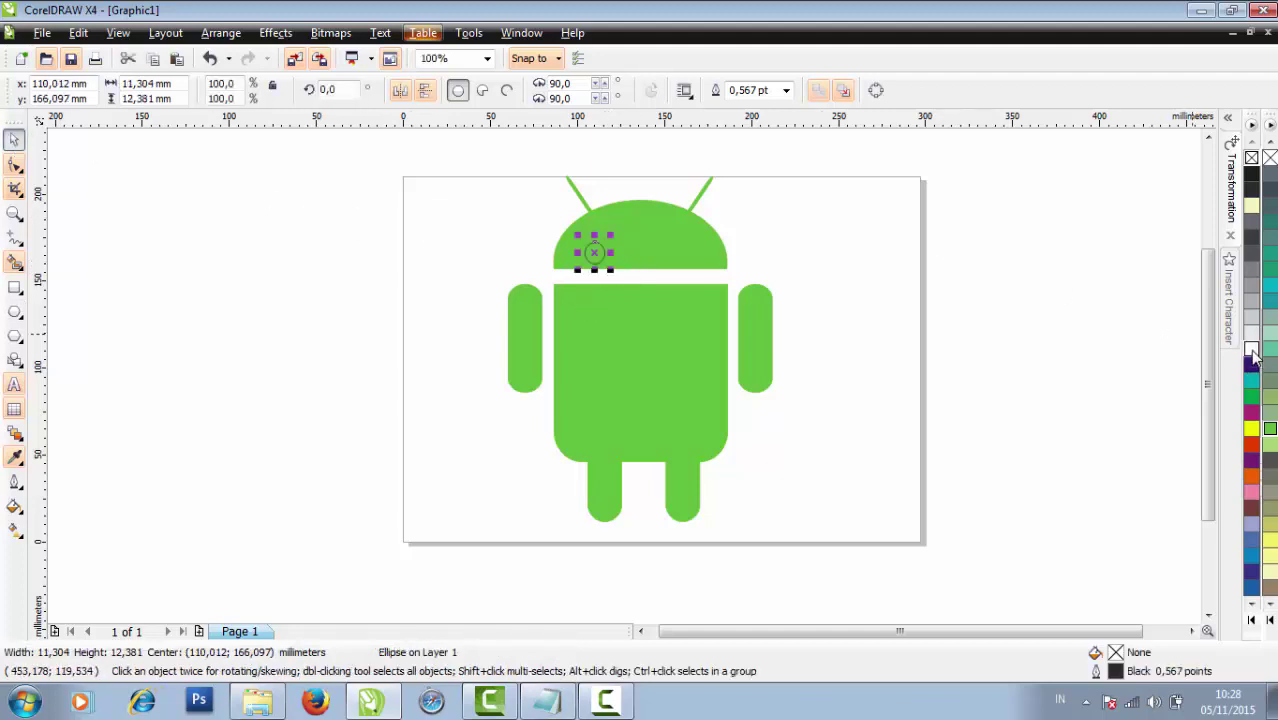
left_click(1252, 352)
right_click(1254, 356)
left_click(536, 229)
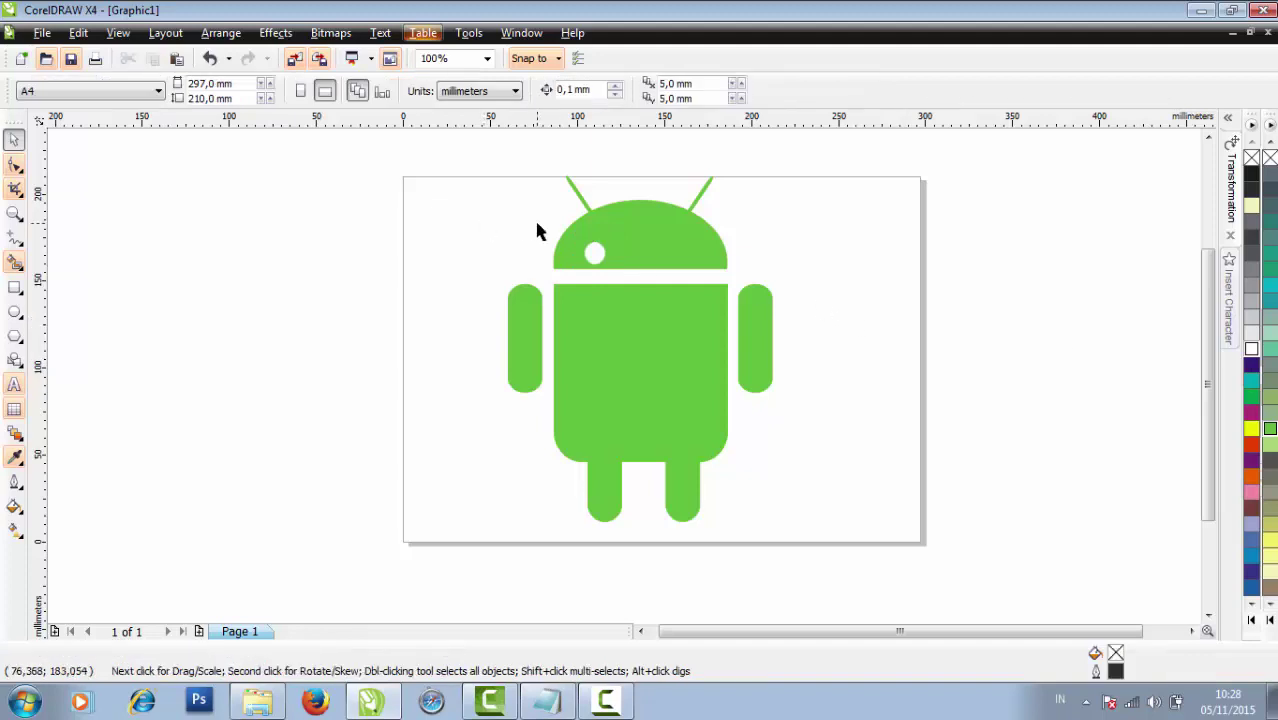
Move the white eye up and inward on the head, centered at about x 113 mm, y 173 mm
left_click_drag(593, 251, 593, 246)
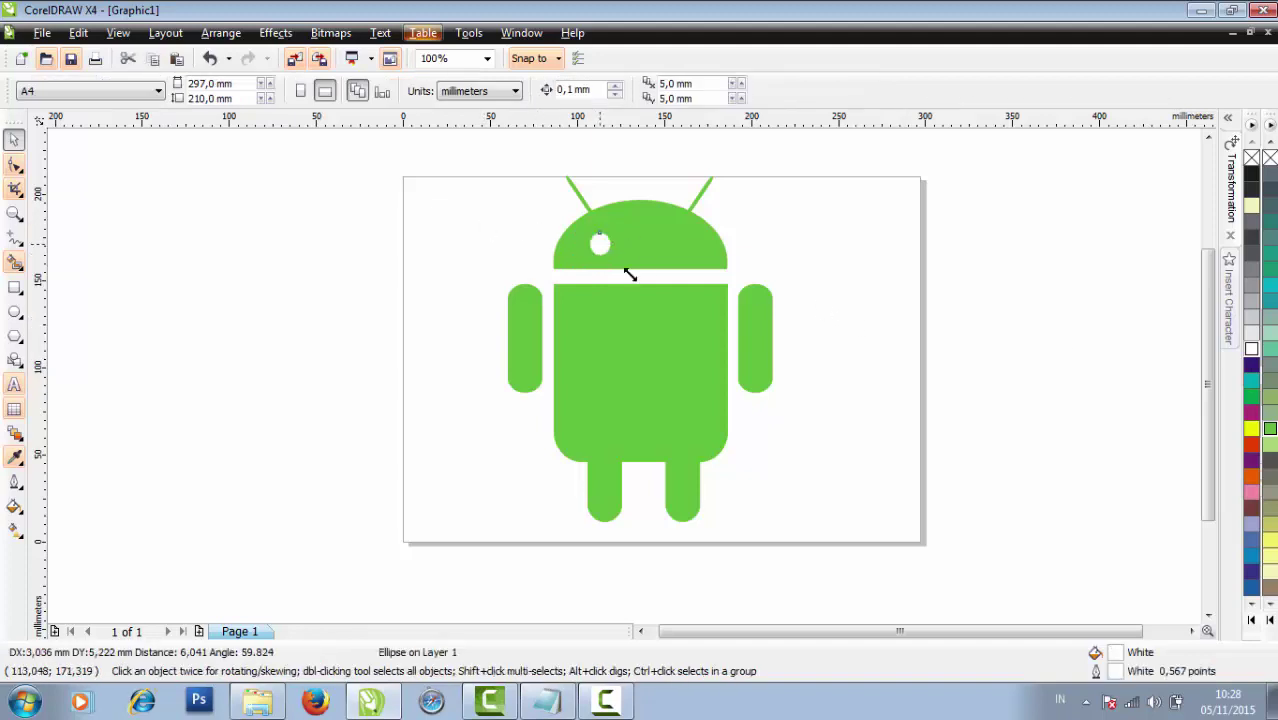
left_click(853, 334)
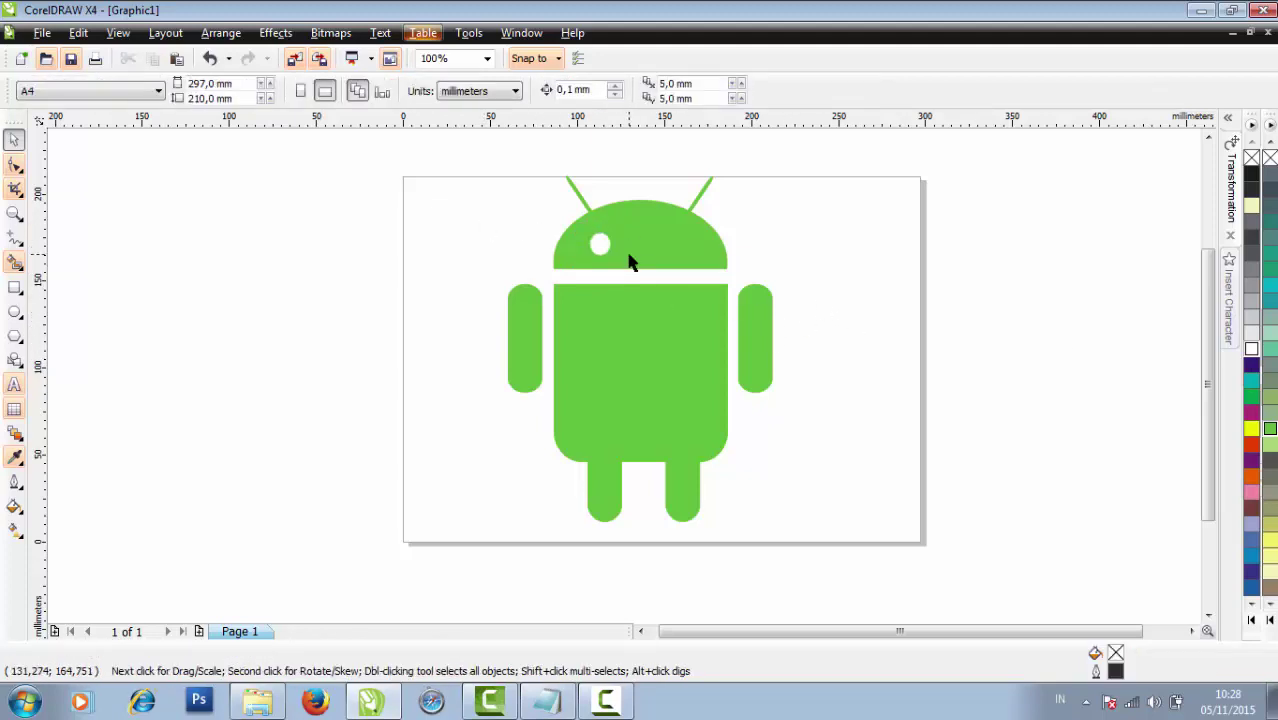
left_click(601, 246)
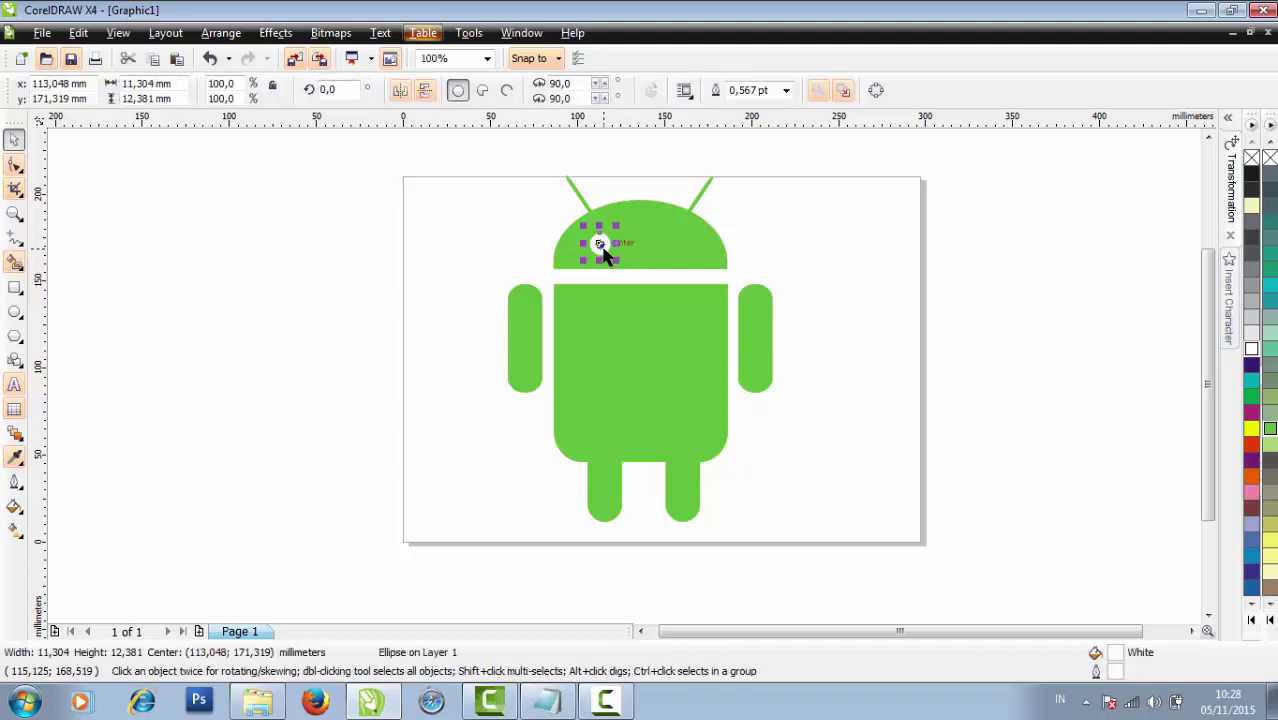
left_click_drag(604, 255, 603, 252)
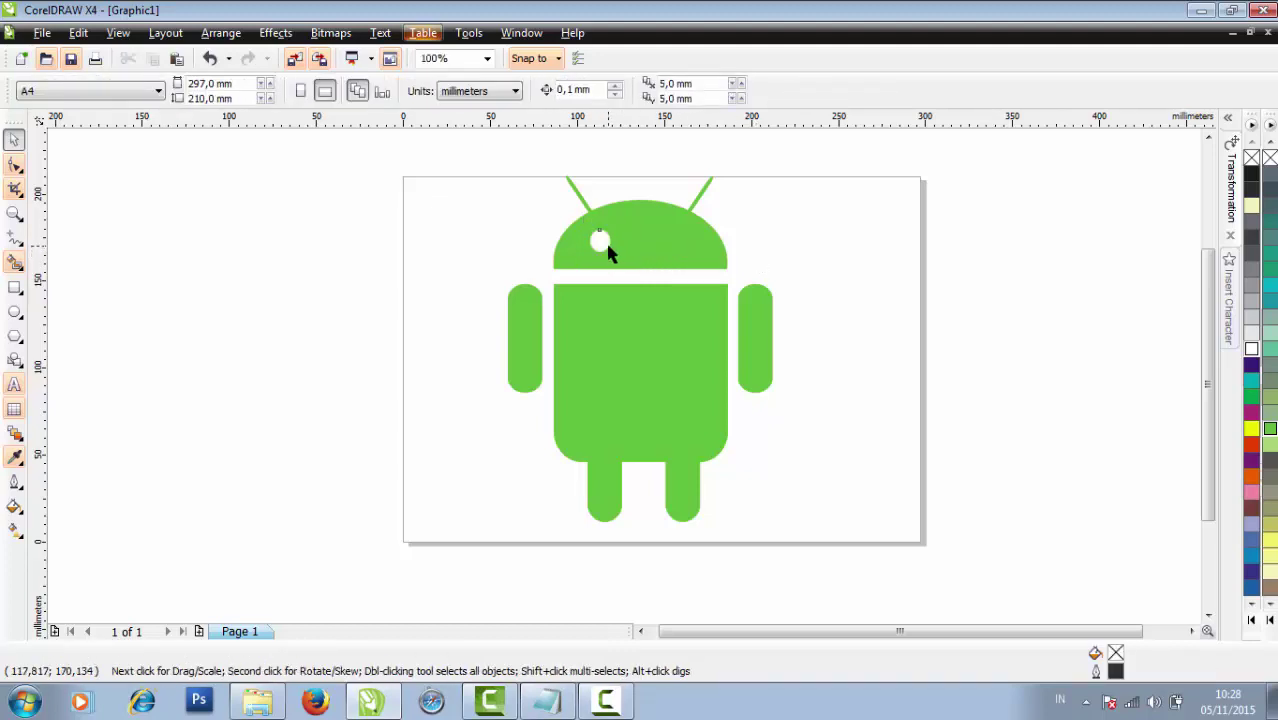
Copy the eye to the head's right half and align the copy level with the left eye
left_click(609, 249)
left_click_drag(605, 242, 673, 251)
left_click(600, 241, "shift")
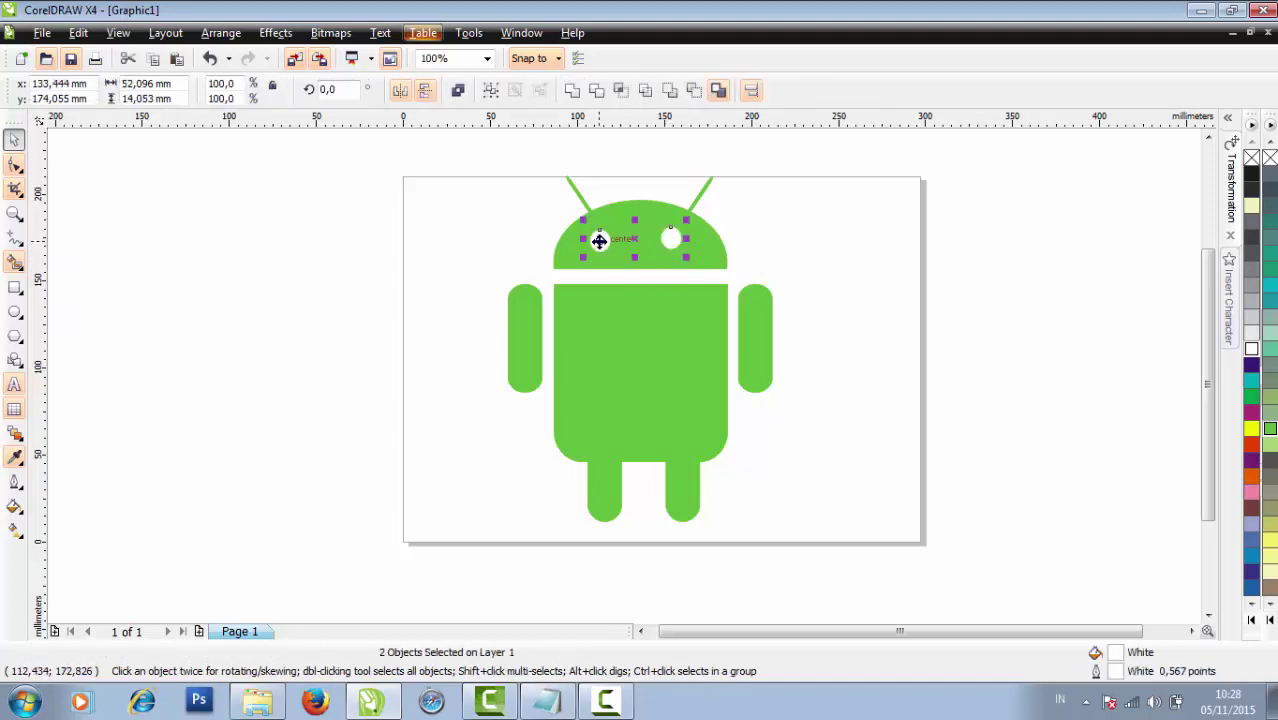
left_click(793, 257)
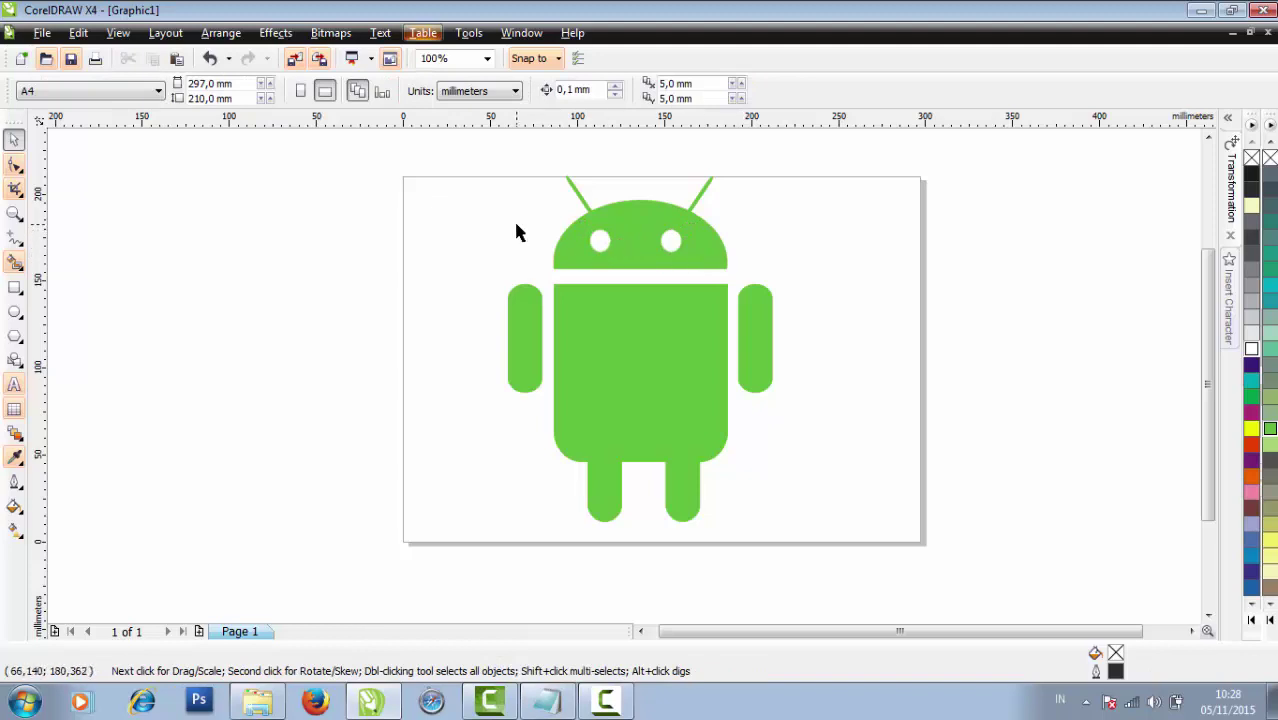
Select both eyes together and nudge them slightly to the right to center them on the head
left_click_drag(513, 214, 727, 270)
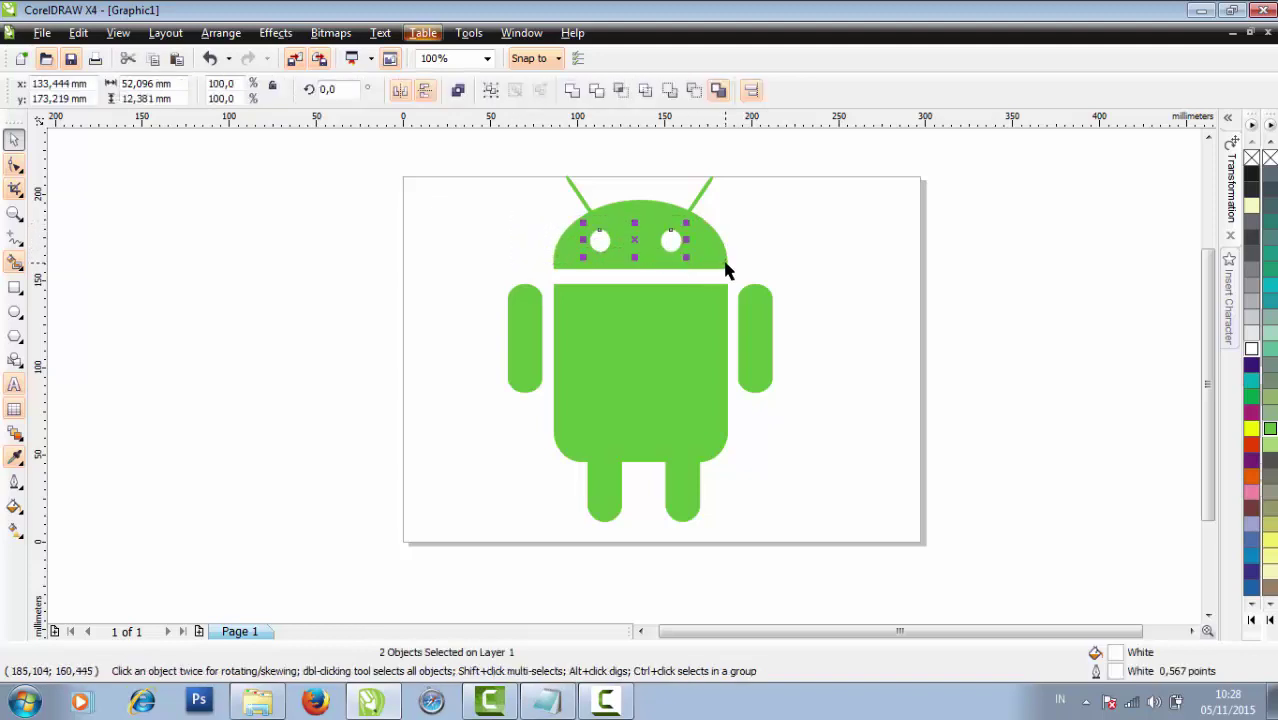
key("Right")
left_click(778, 250)
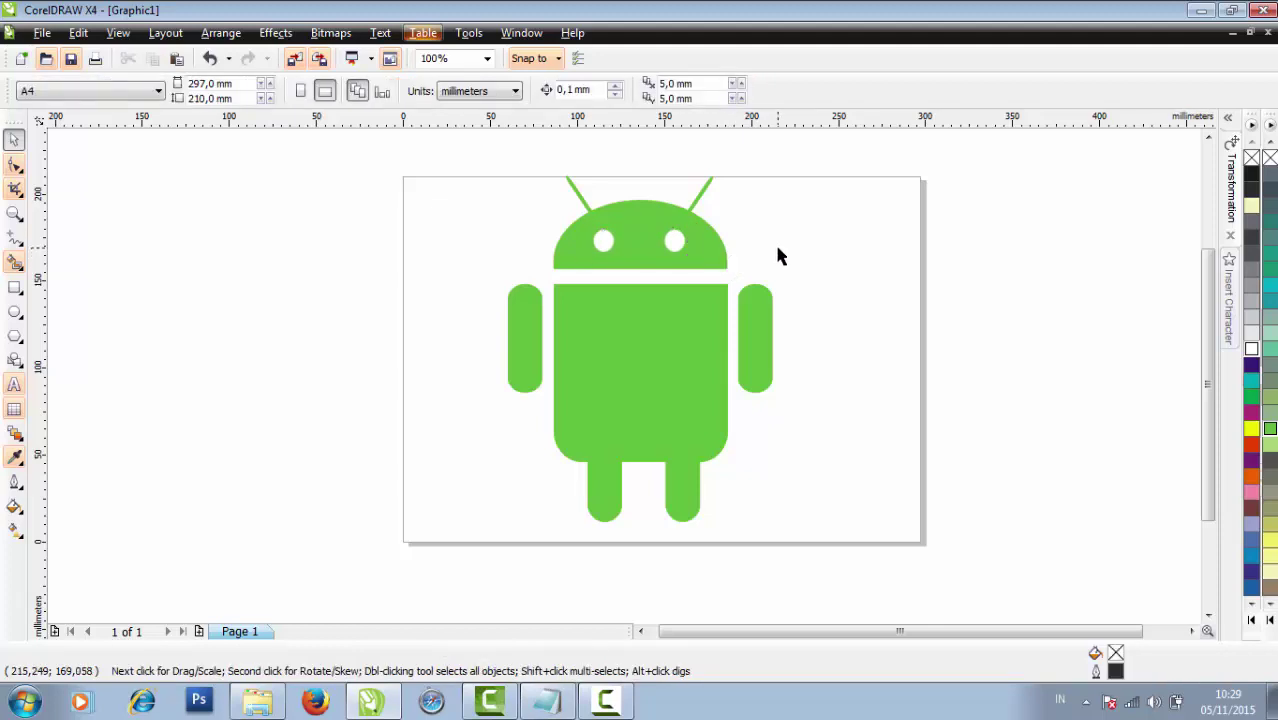
Select the whole figure and scale it down proportionally to about 86%, roughly 130 by 170 mm
left_click_drag(479, 153, 806, 553)
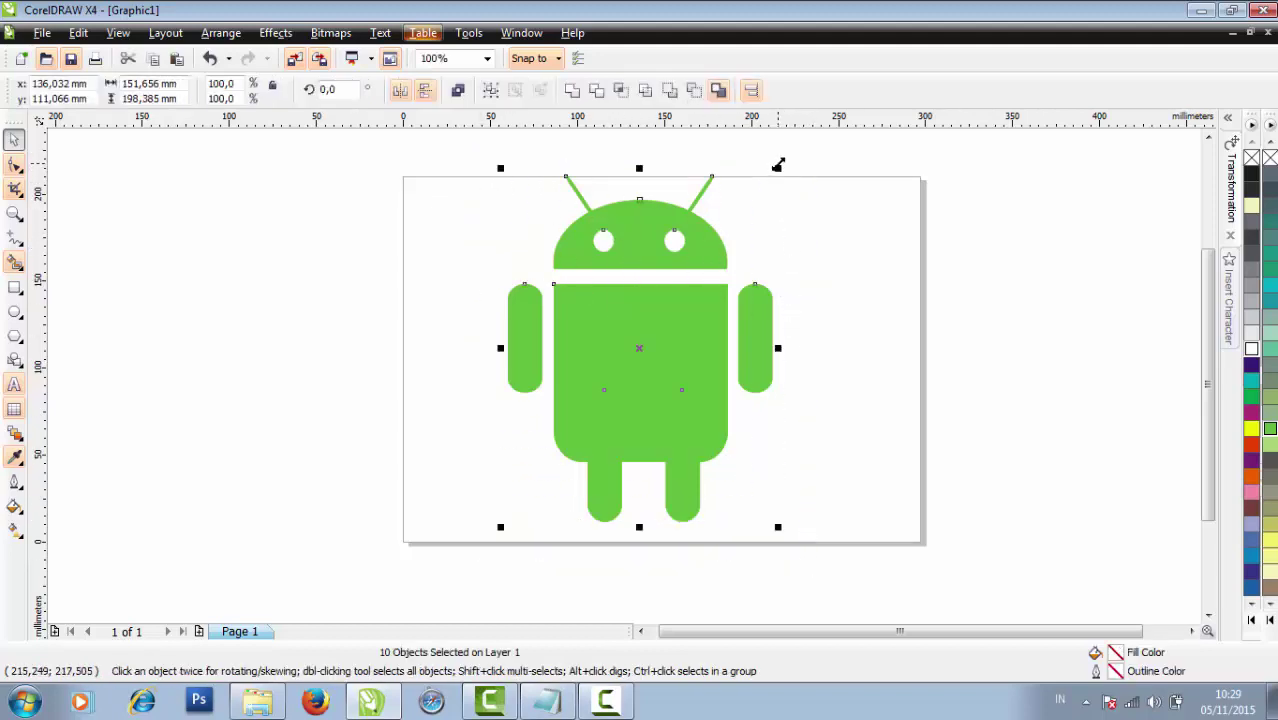
left_click_drag(779, 171, 741, 208)
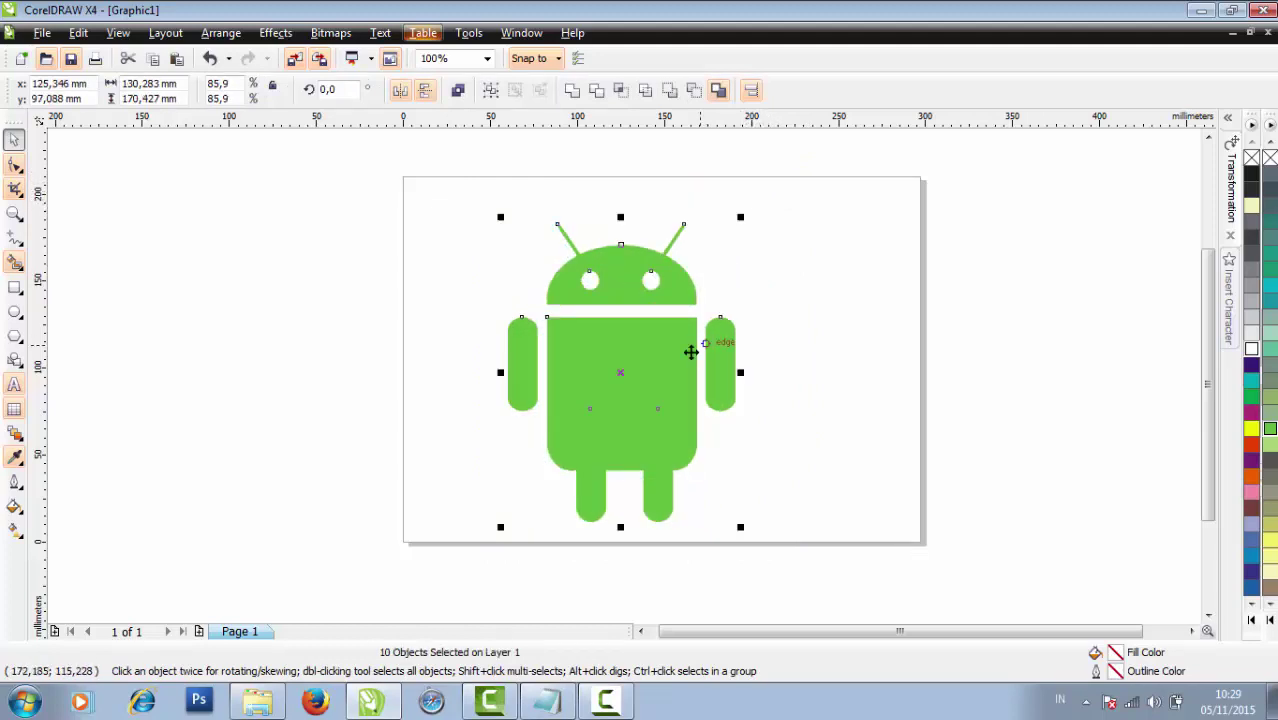
Scale the whole figure down proportionally to about 120 by 156 mm and move it to about x 142 mm, y 115 mm
left_click_drag(617, 382, 643, 368)
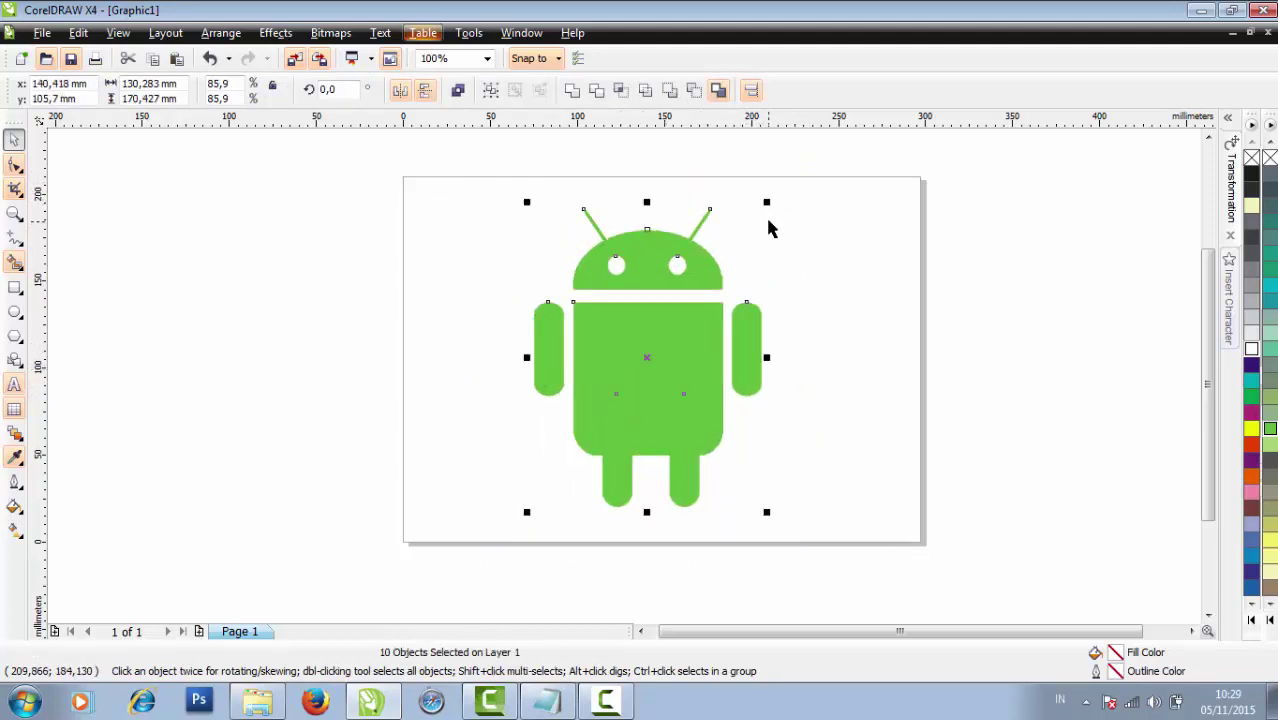
left_click_drag(769, 203, 750, 223)
left_click_drag(652, 372, 657, 344)
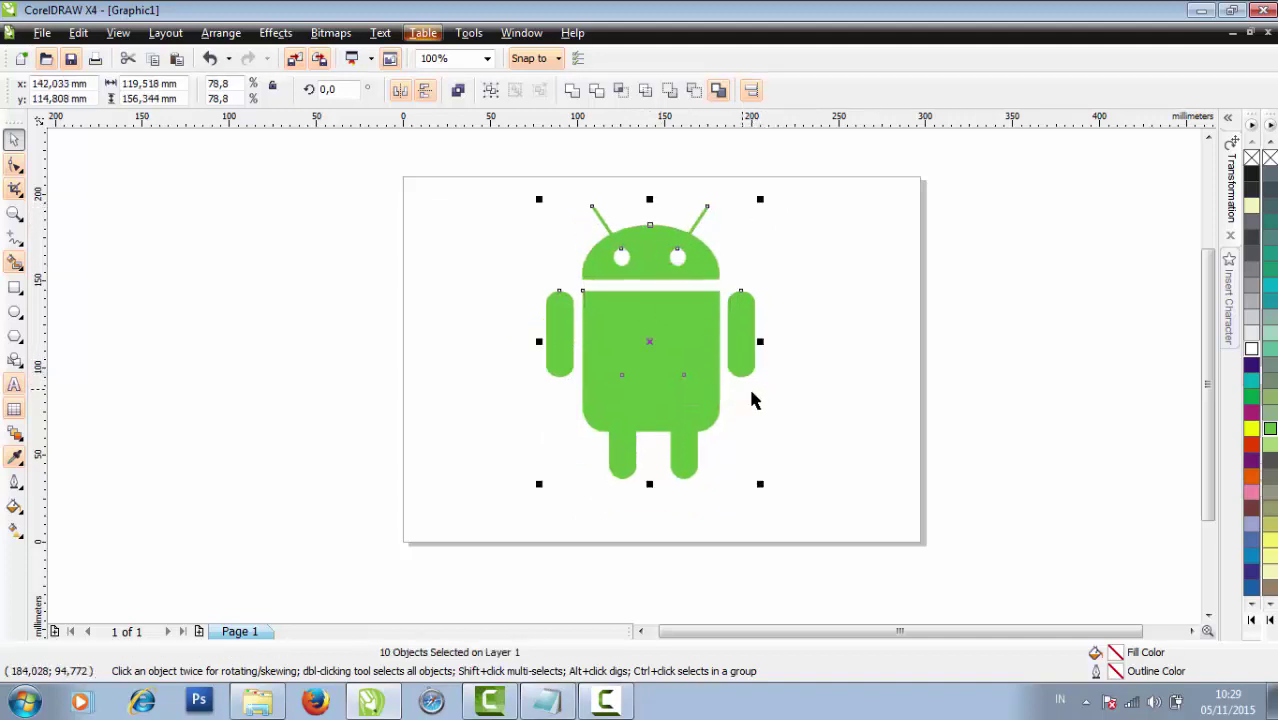
left_click(815, 432)
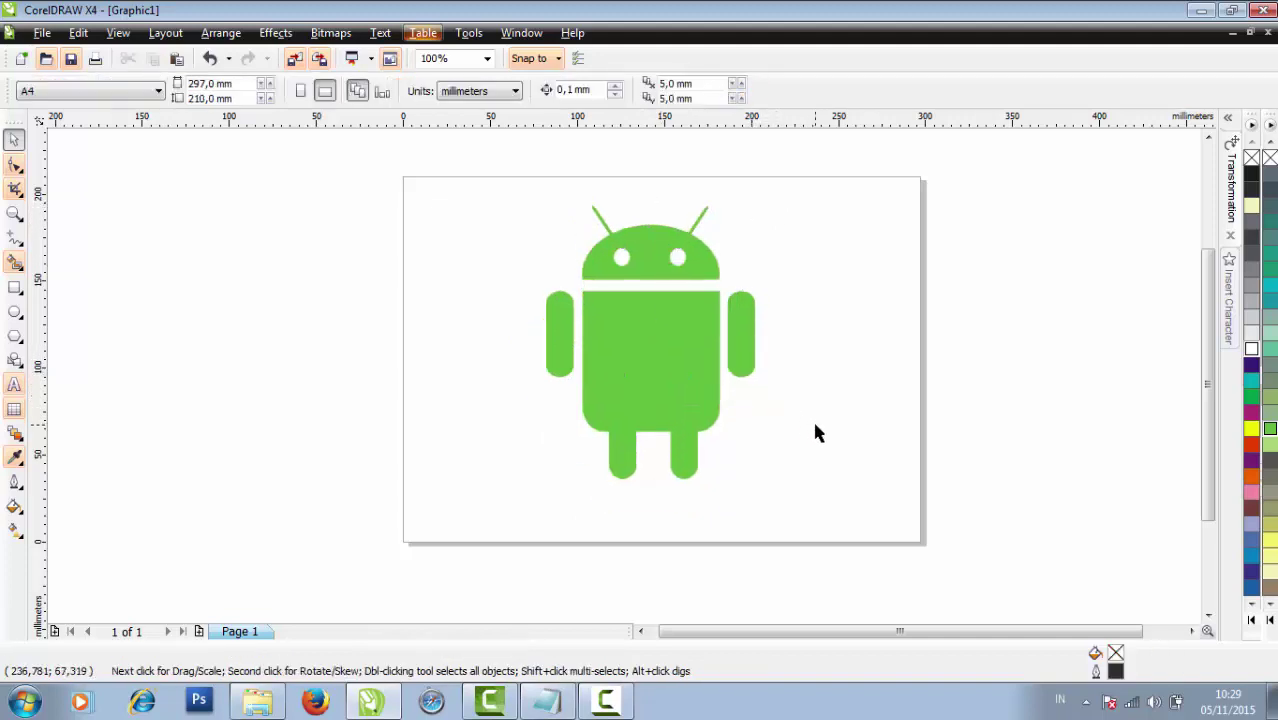
Add the artistic text ANDROID below the robot's feet, enlarged to about 62 pt and roughly centered under the figure
left_click(13, 387)
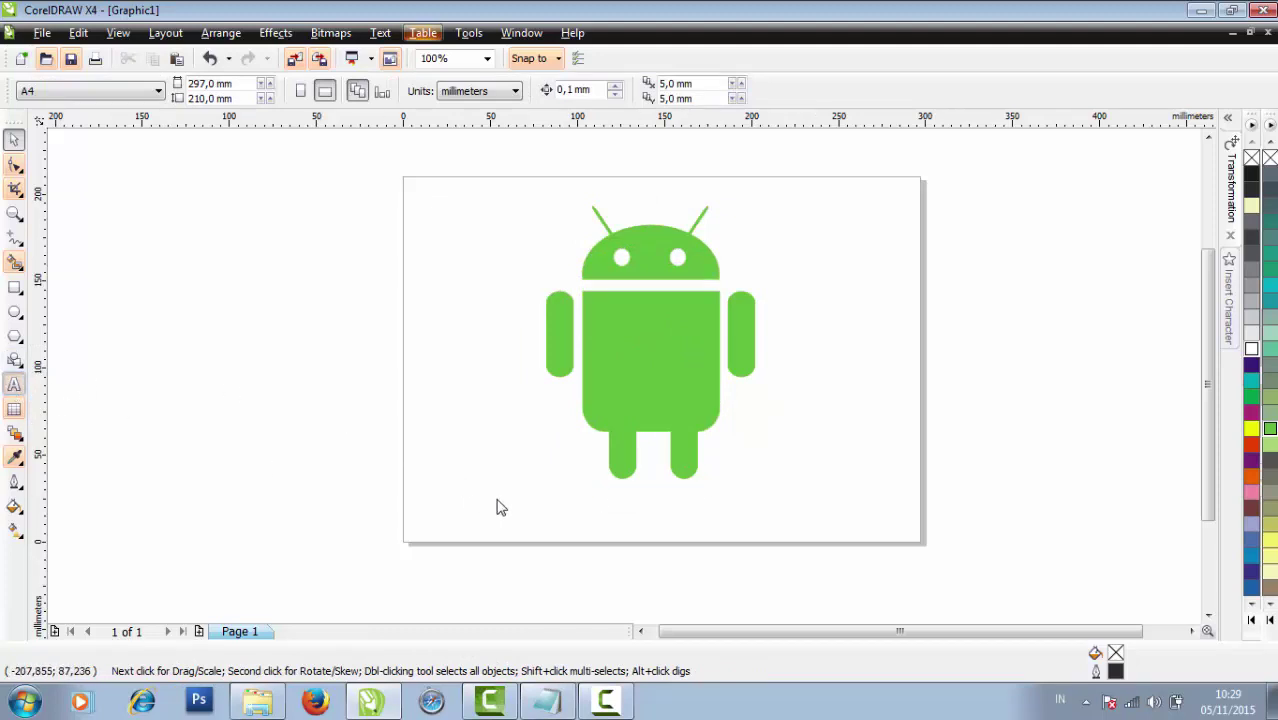
left_click(586, 521)
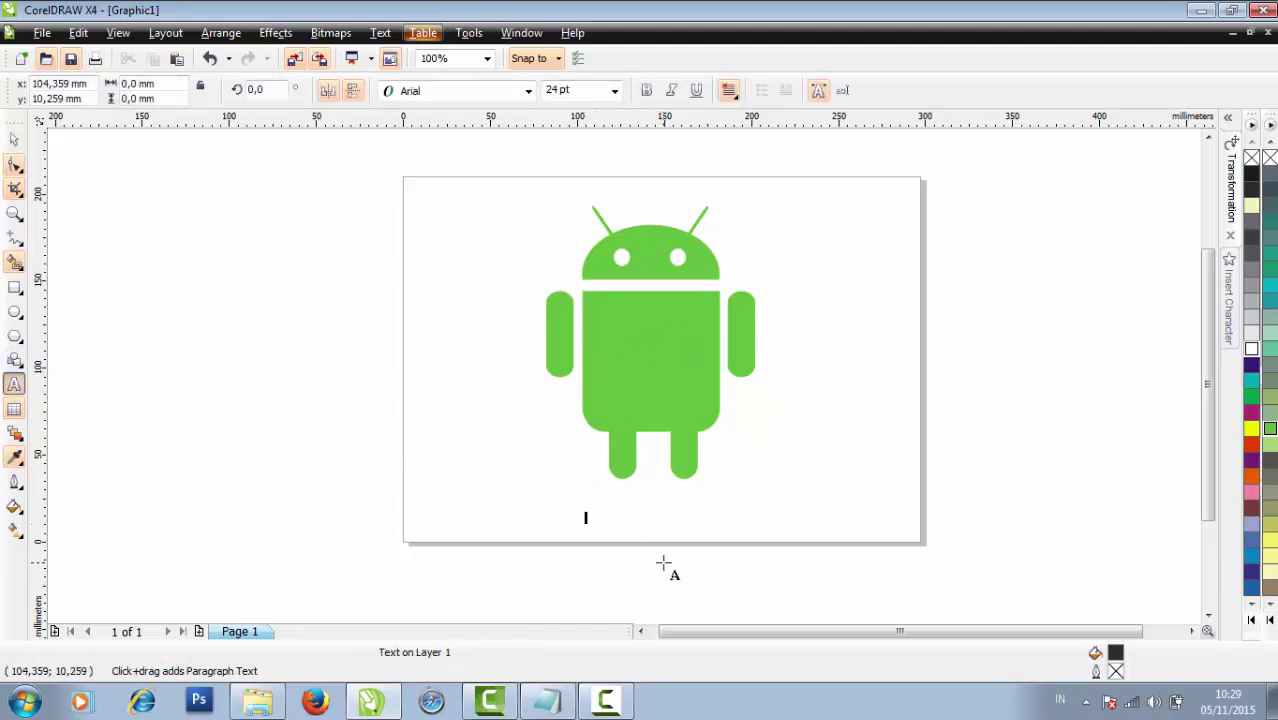
type("a")
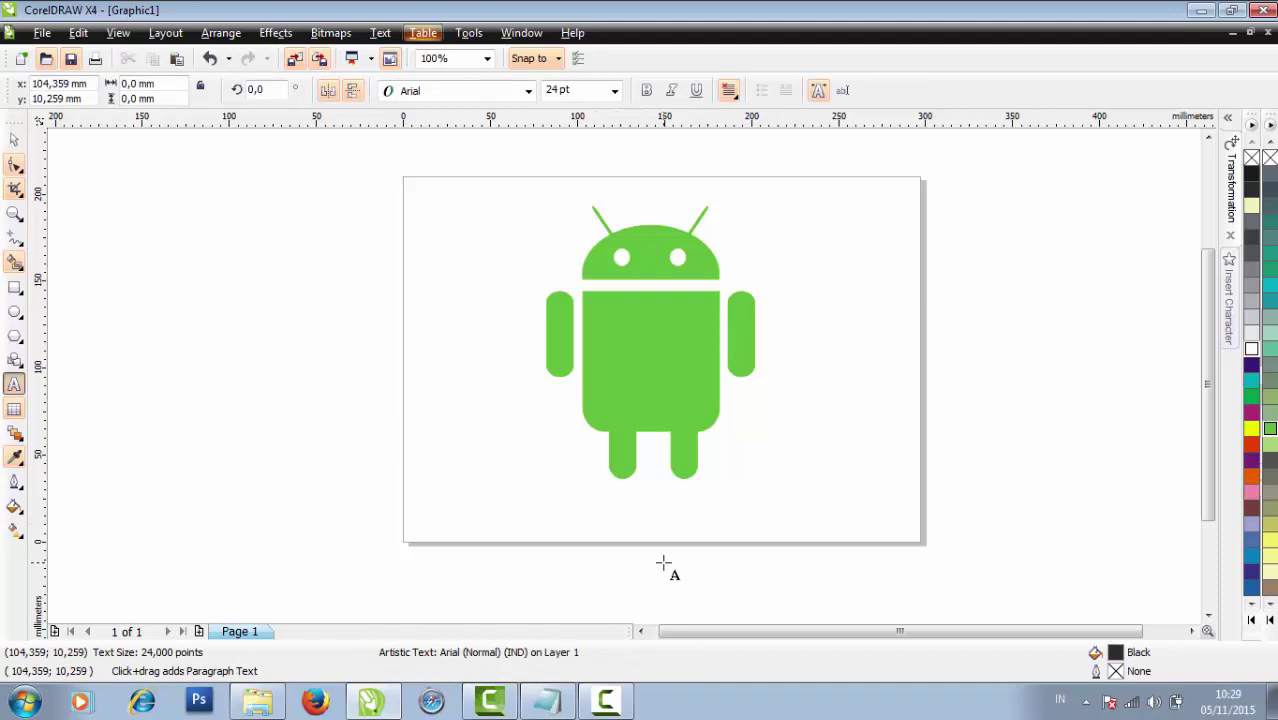
key("Caps_Lock")
type("NDROID")
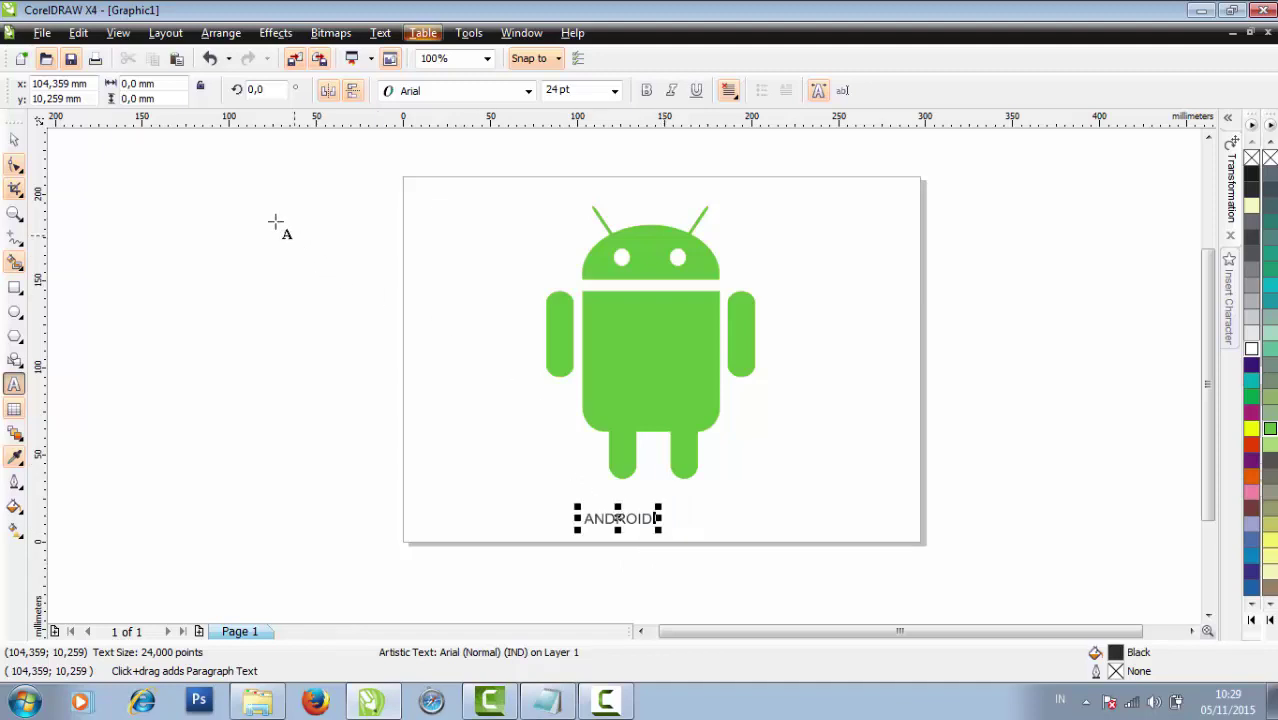
left_click(14, 140)
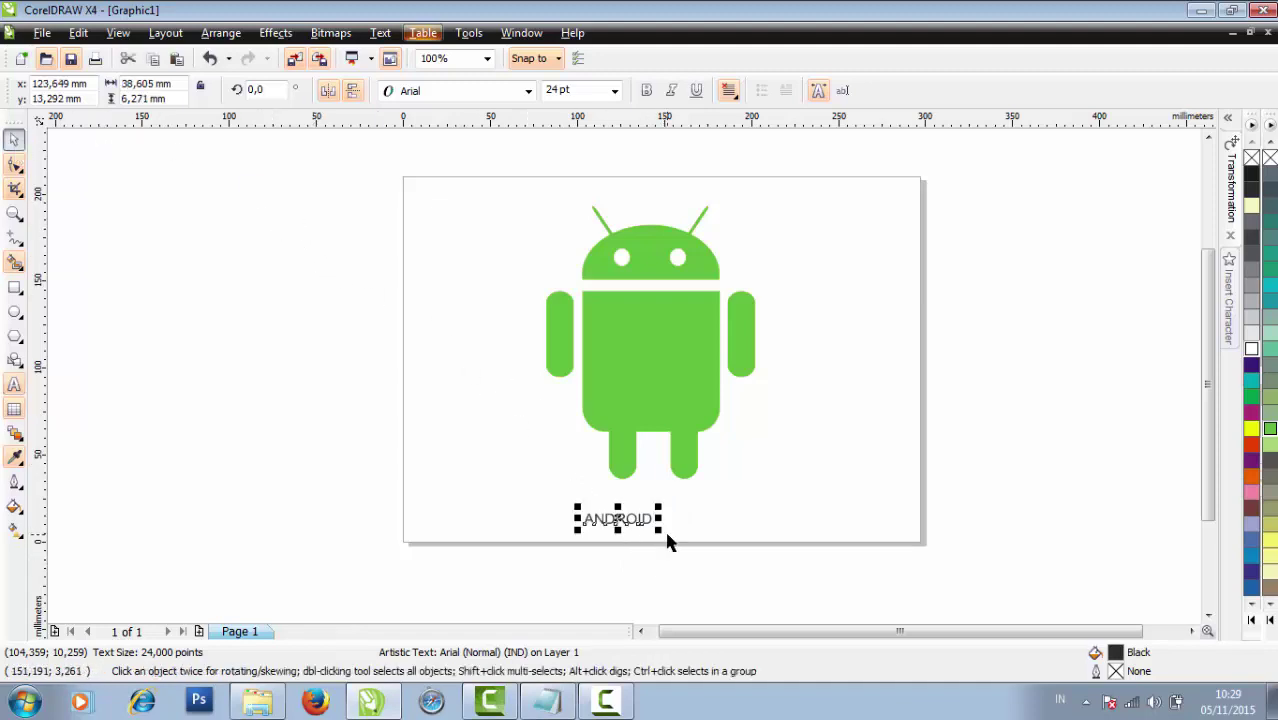
left_click_drag(659, 530, 766, 547)
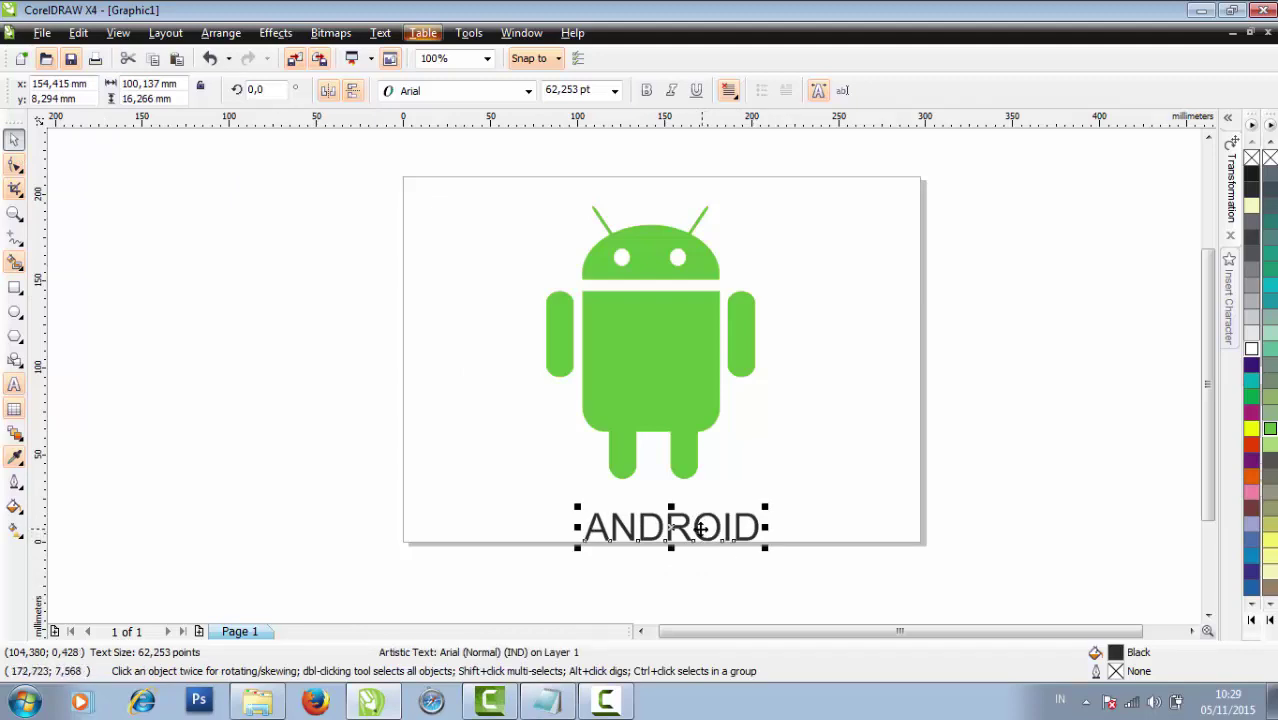
left_click_drag(687, 529, 680, 518)
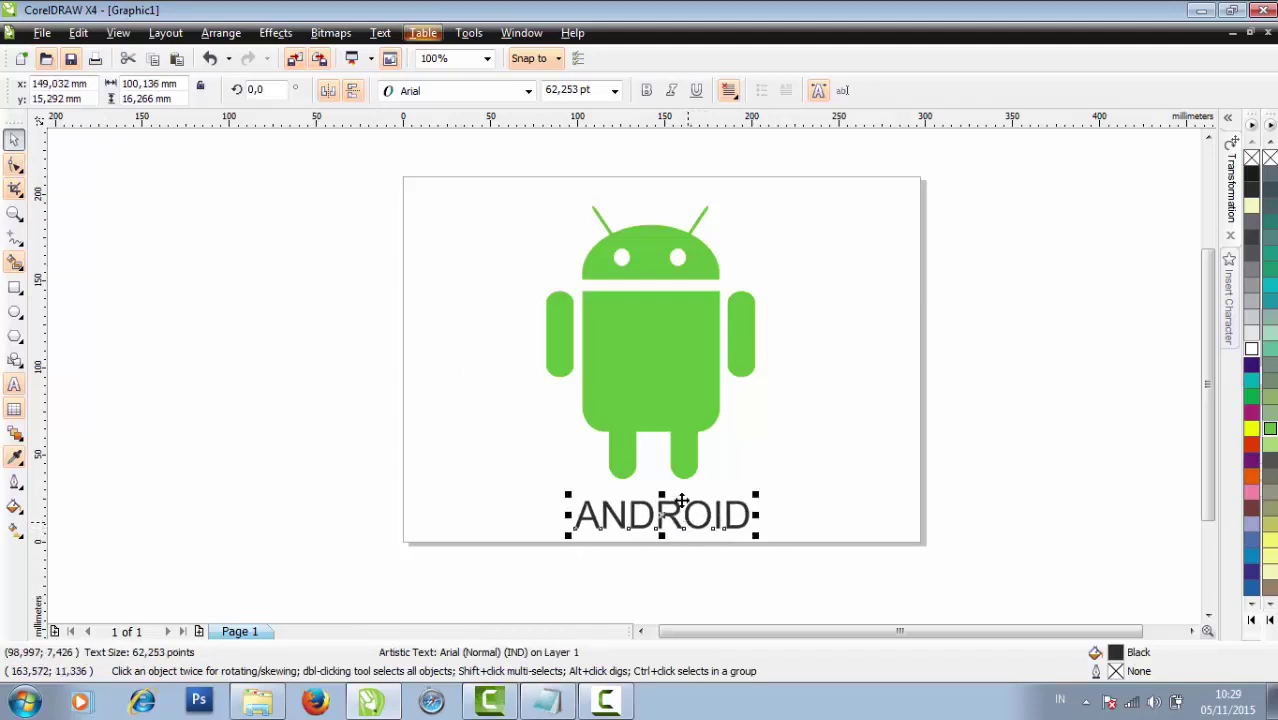
Set the ANDROID text's font to Droid and stretch the text horizontally to about 110 mm wide
left_click(506, 100)
left_click(526, 96)
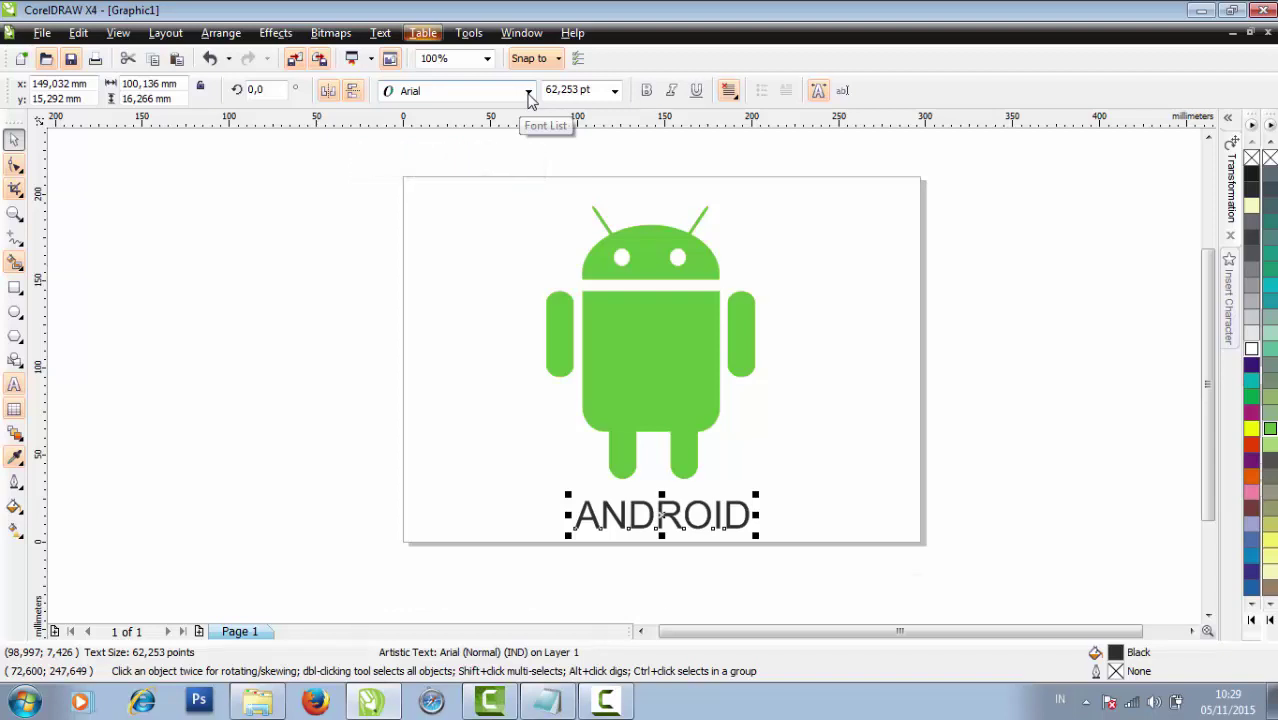
left_click(480, 250)
left_click_drag(568, 515, 558, 515)
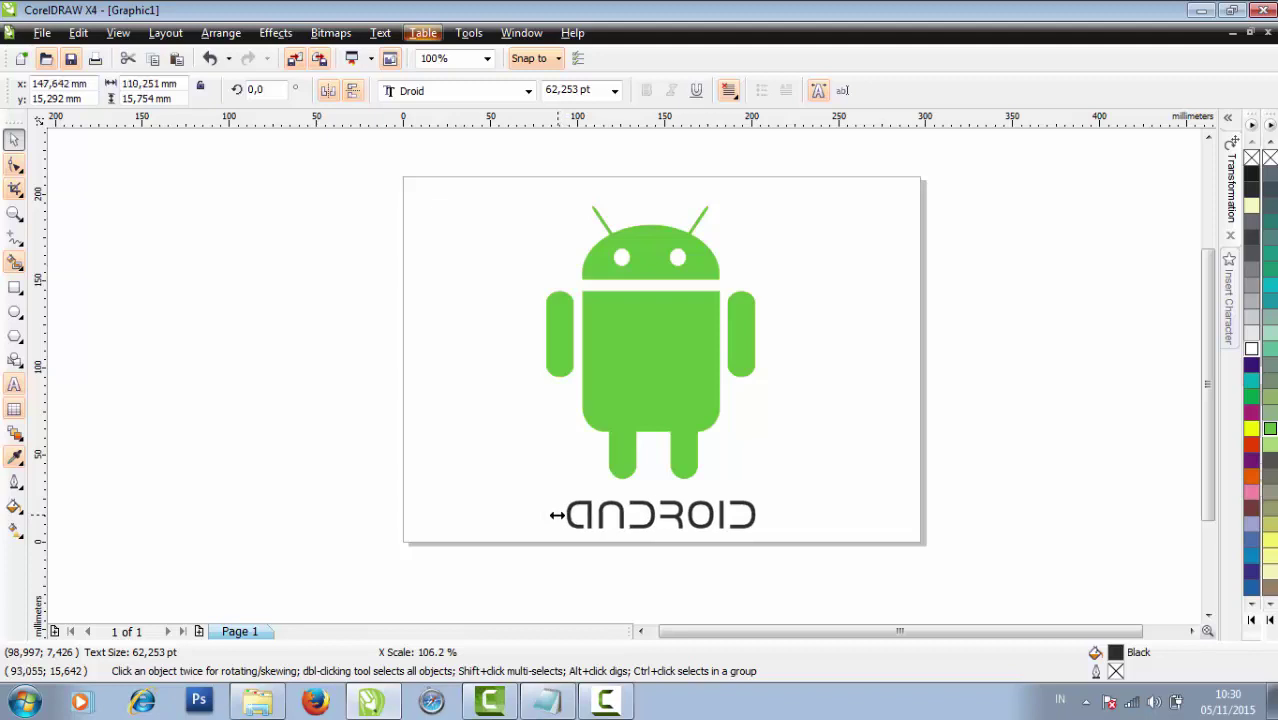
Select all the robot's parts without the text and group them
left_click(613, 576)
left_click(680, 530)
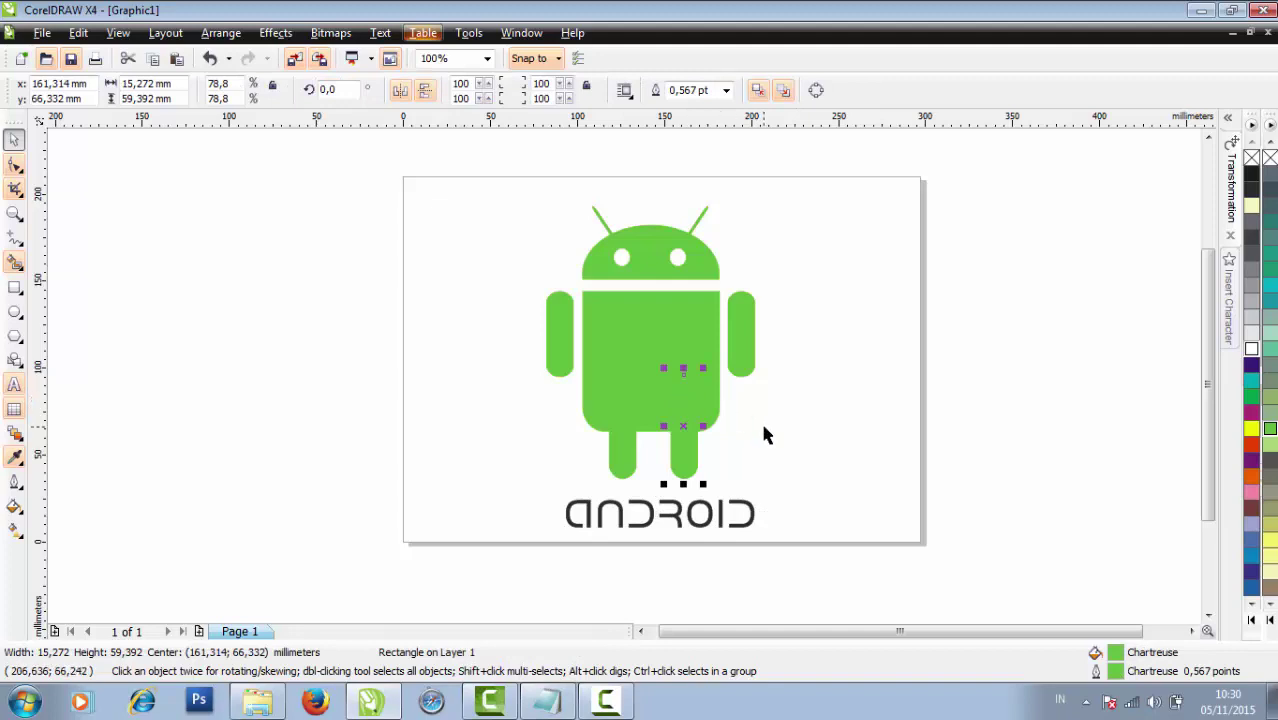
left_click_drag(508, 188, 821, 481)
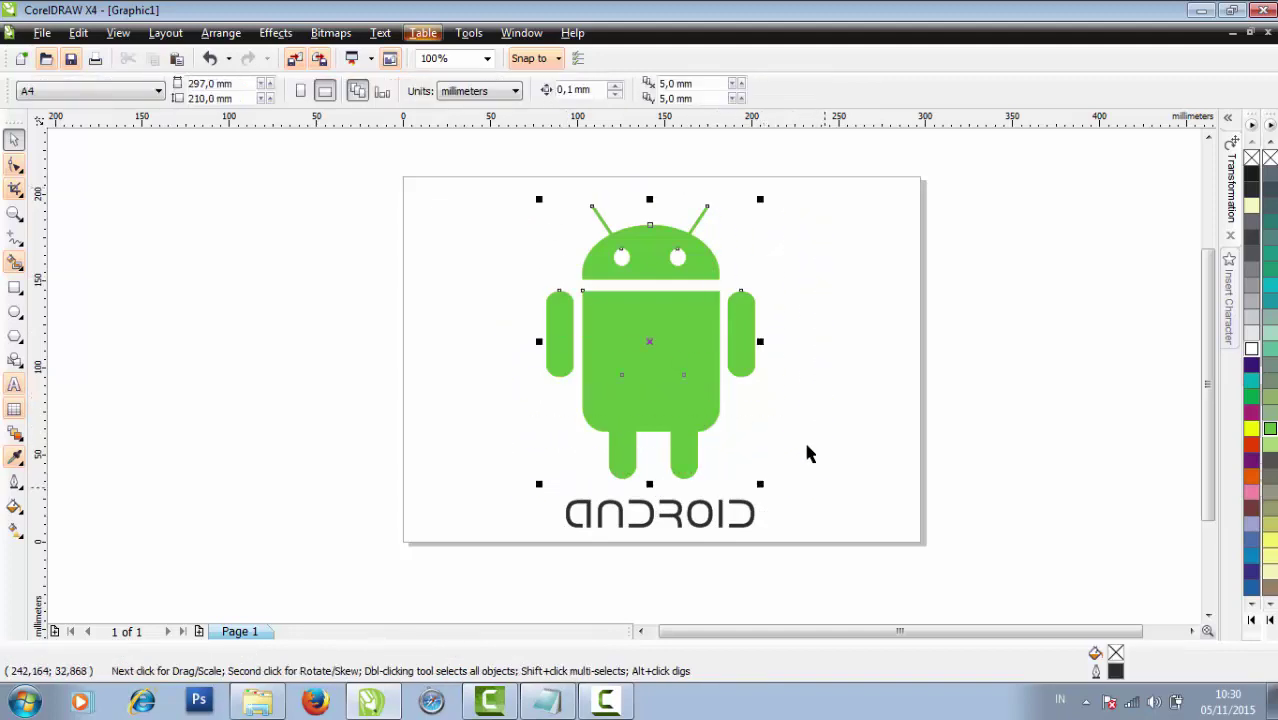
key("ctrl+g")
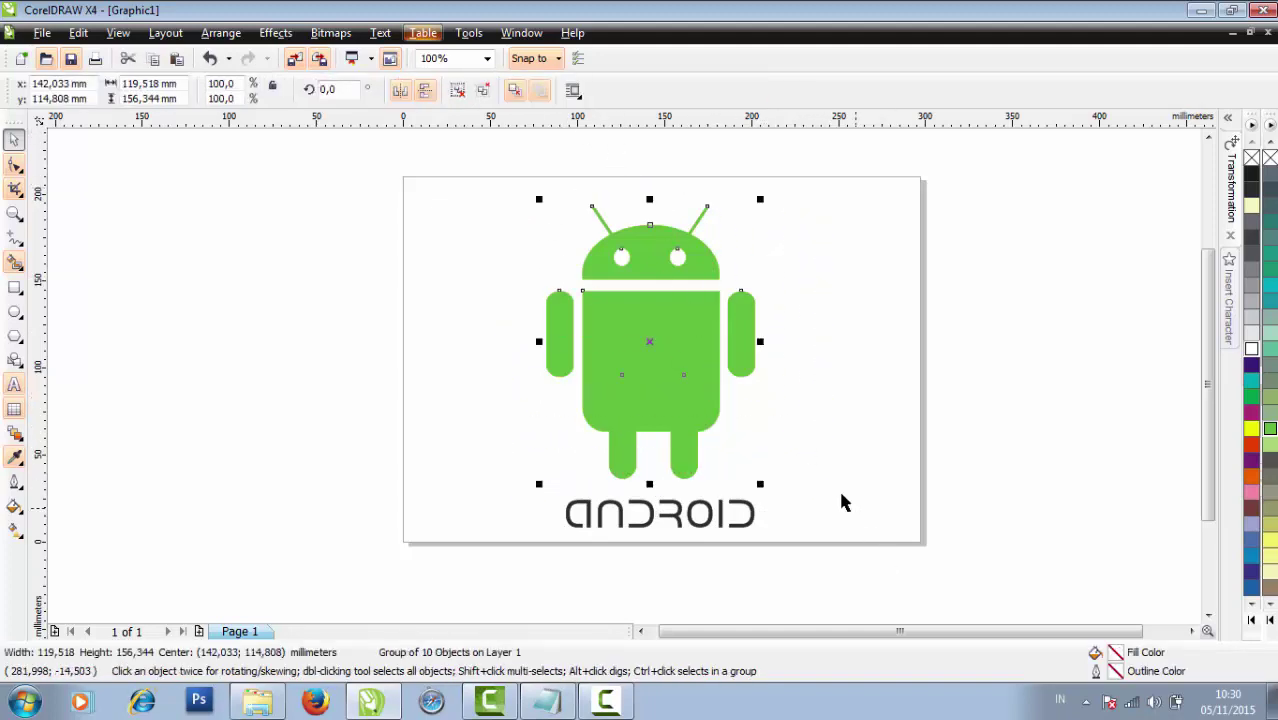
left_click(840, 503)
Align the ANDROID text's center horizontally with the center of the robot group
left_click(701, 505)
left_click(678, 392, "shift")
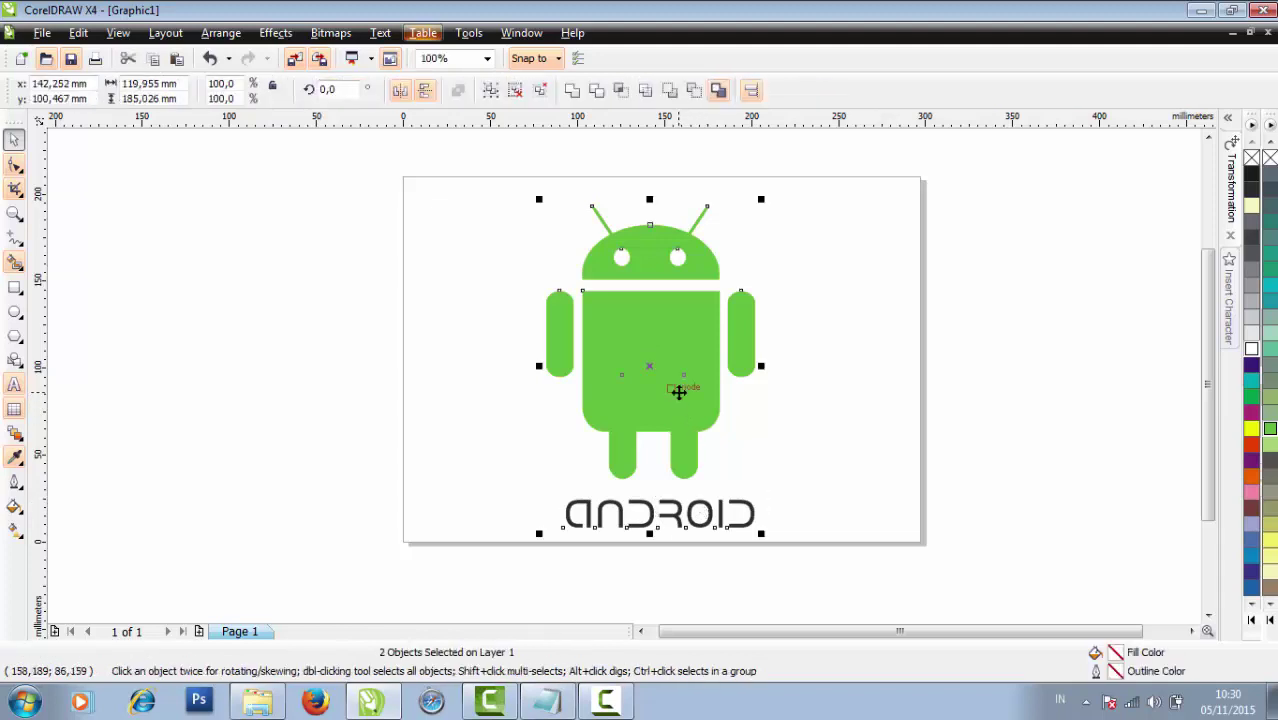
key("c")
left_click(808, 500)
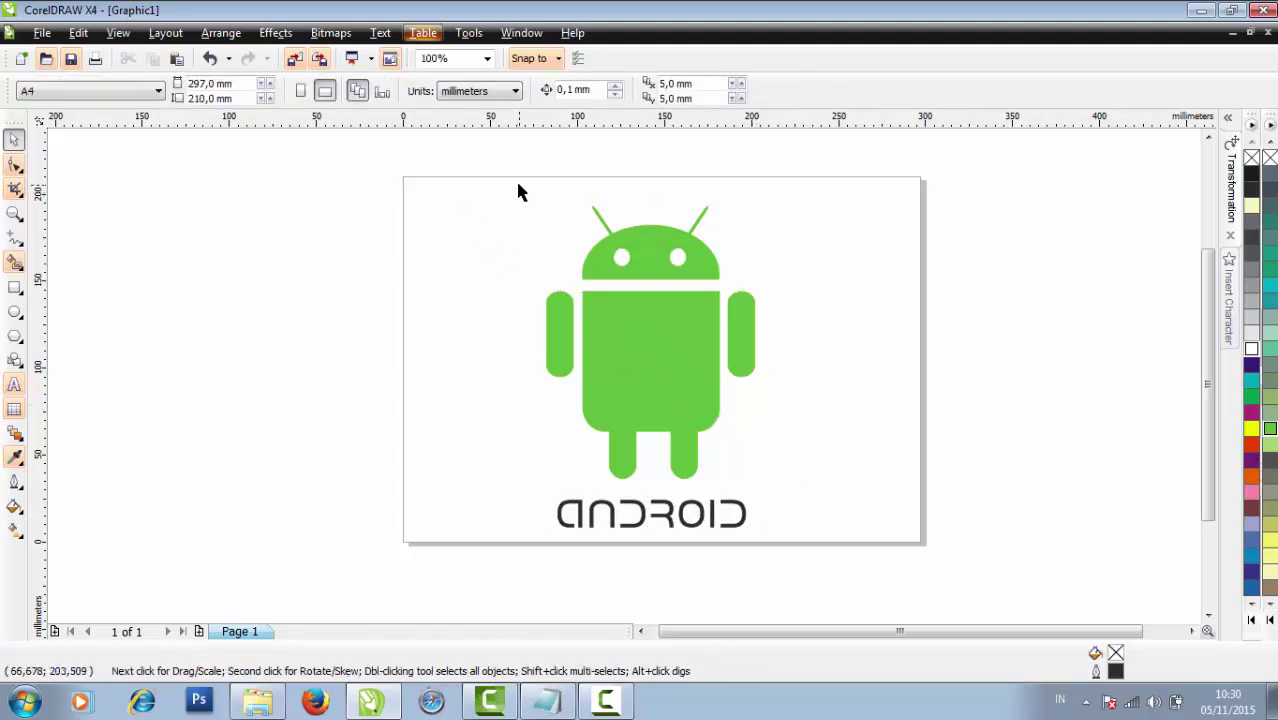
Scale the robot and text together to about 79% and move them to about x 143 mm, y 116 mm on the page
left_click_drag(551, 247, 836, 608)
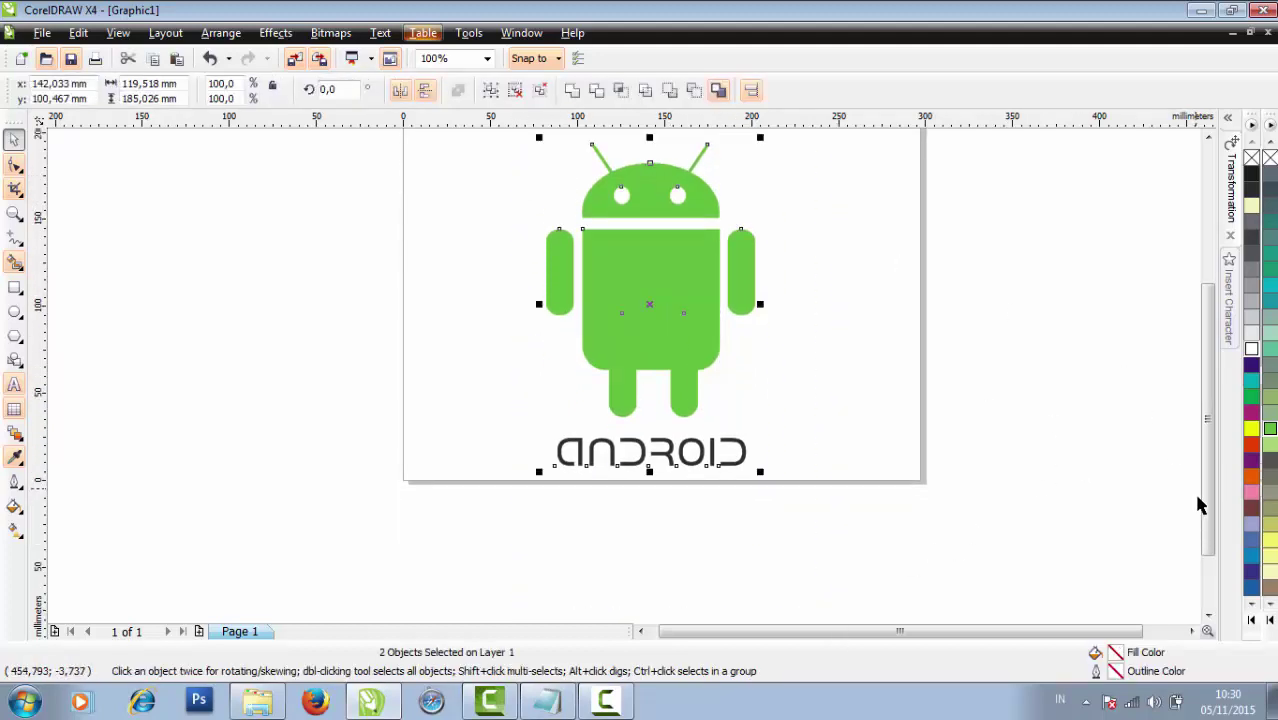
left_click_drag(1200, 505, 1205, 478)
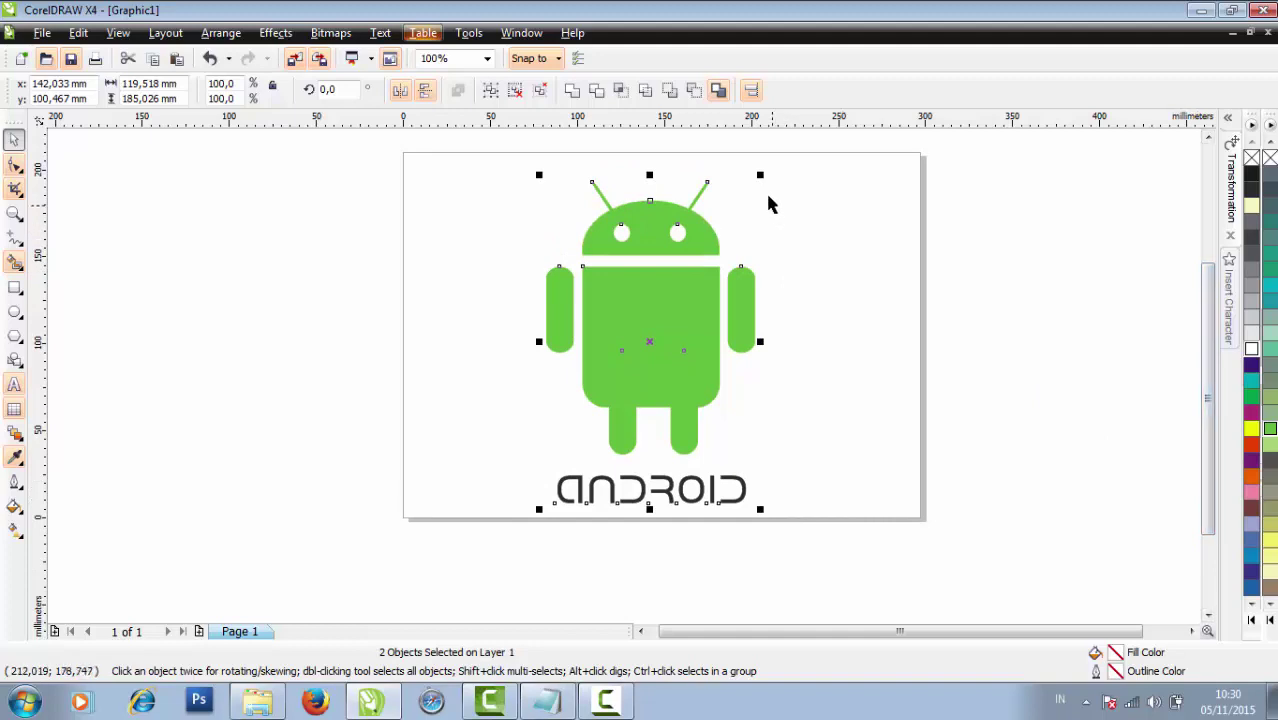
left_click_drag(760, 176, 716, 242)
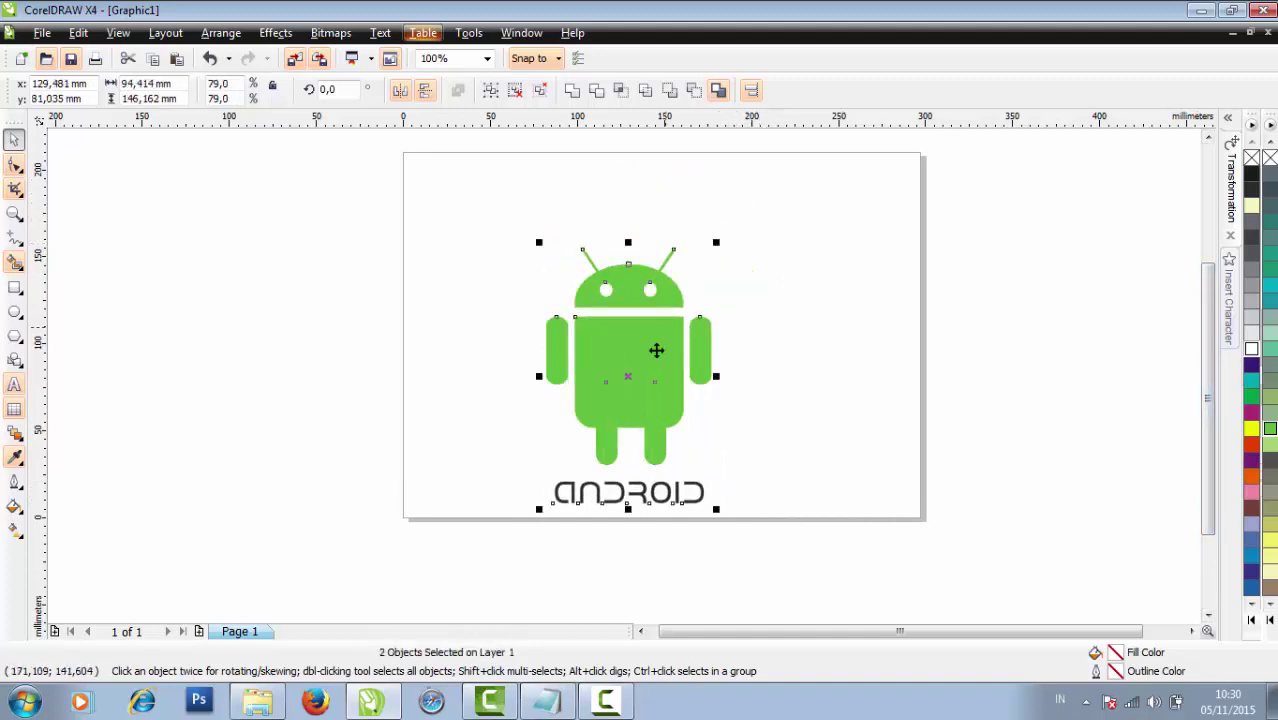
left_click_drag(656, 350, 681, 289)
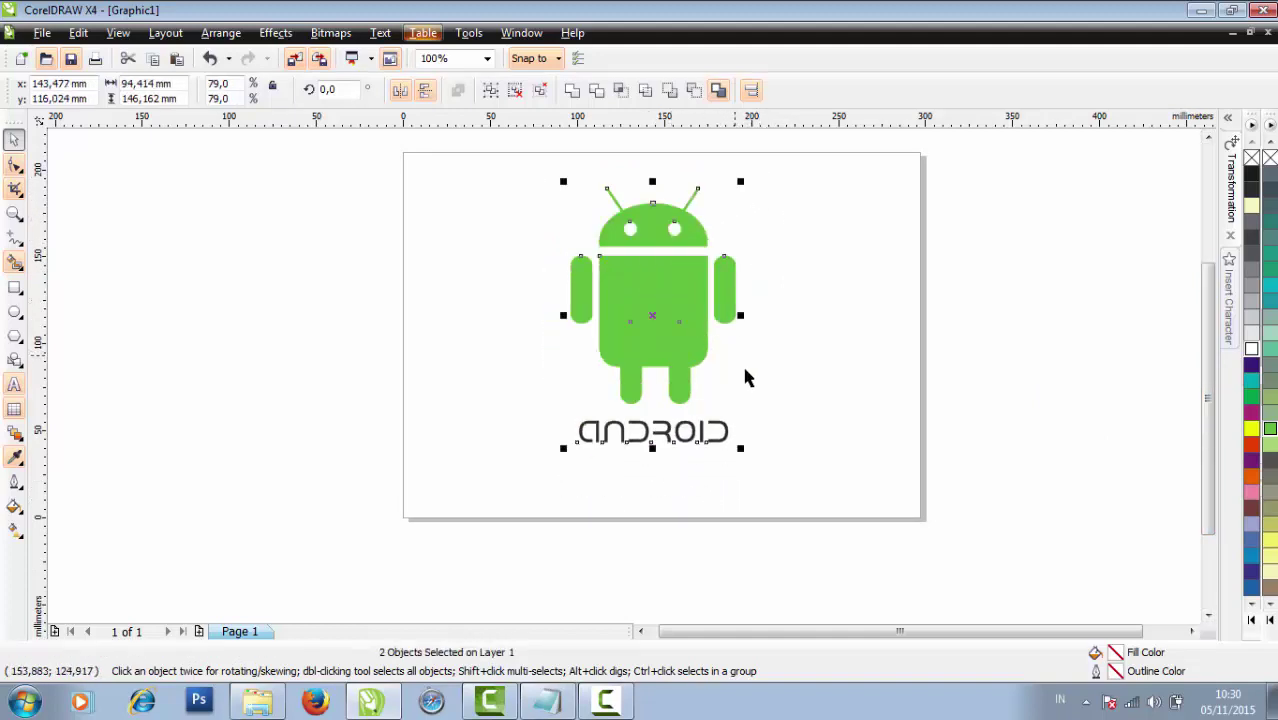
left_click(778, 412)
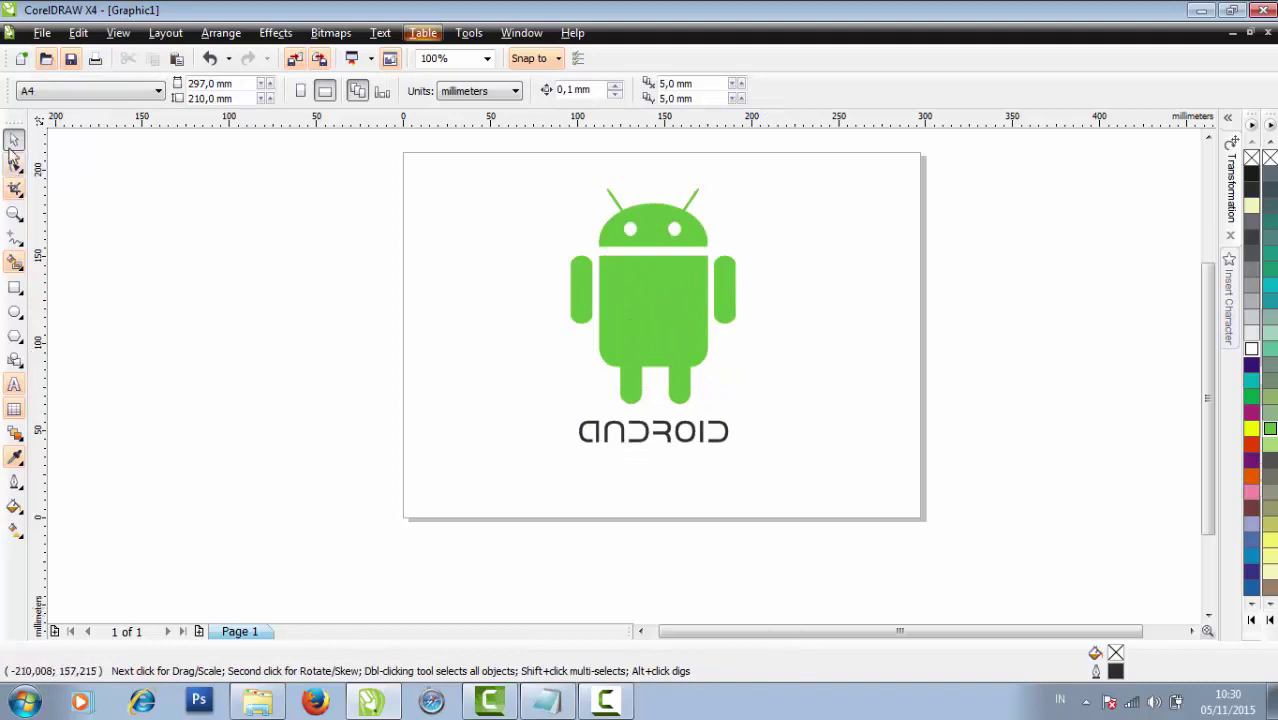
Draw a rectangle about 160 by 184 mm around the robot and text, and round all its corners to 16
left_click(14, 287)
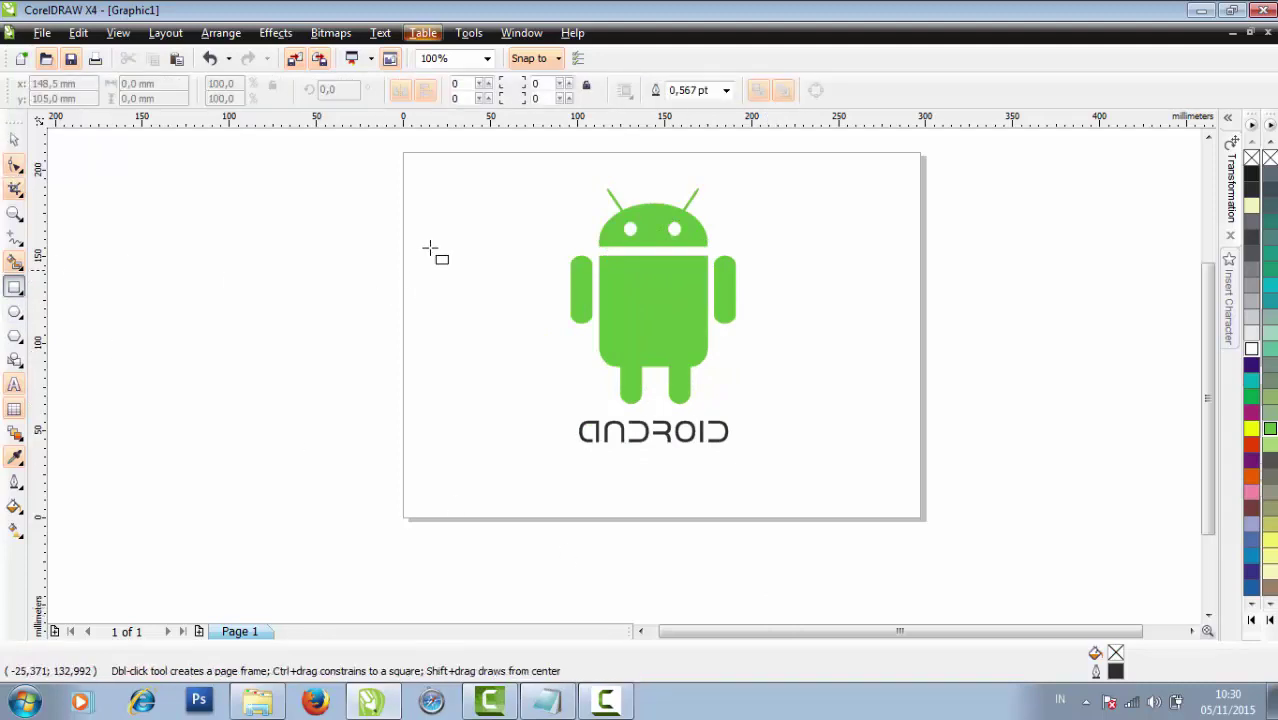
left_click_drag(509, 153, 788, 474)
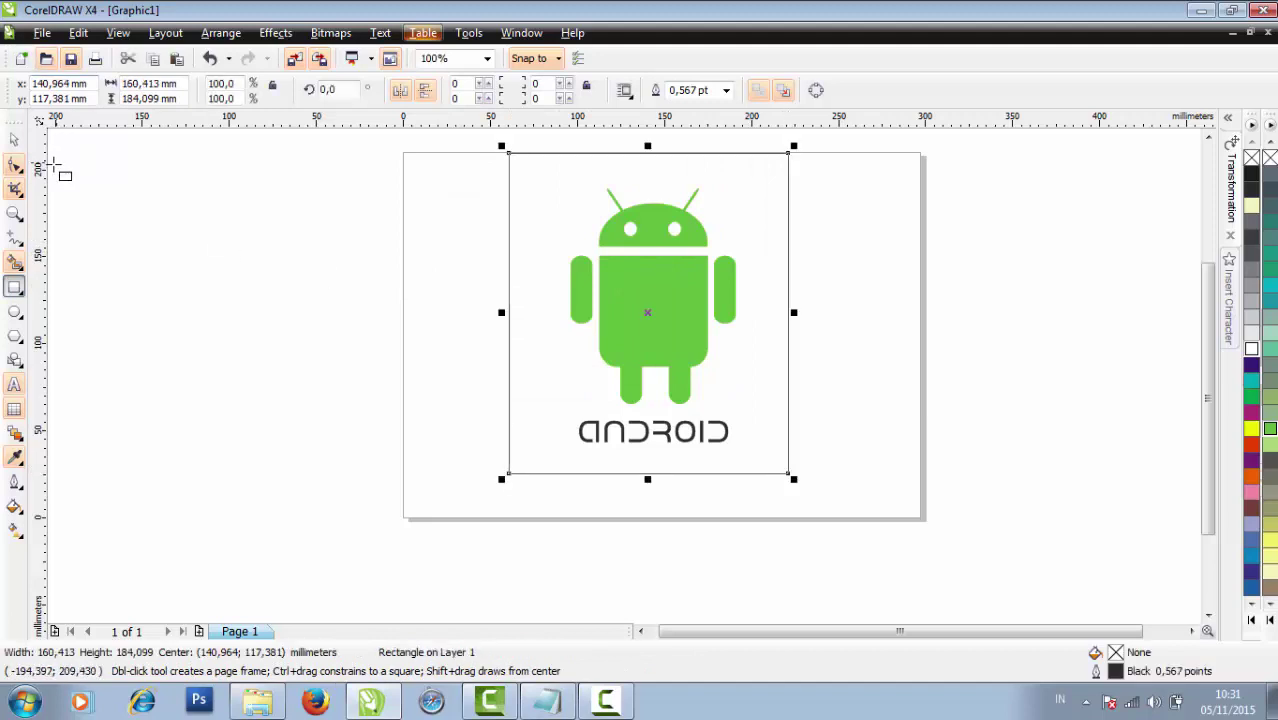
left_click(14, 165)
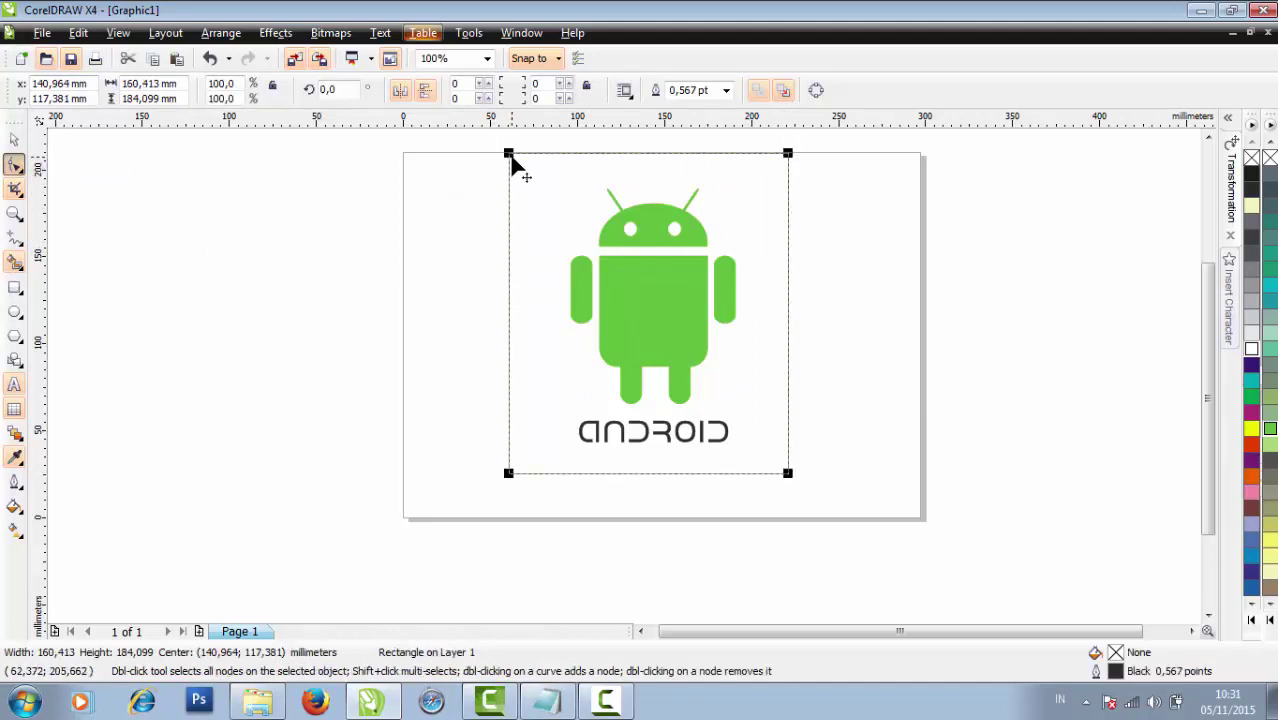
left_click_drag(511, 158, 528, 165)
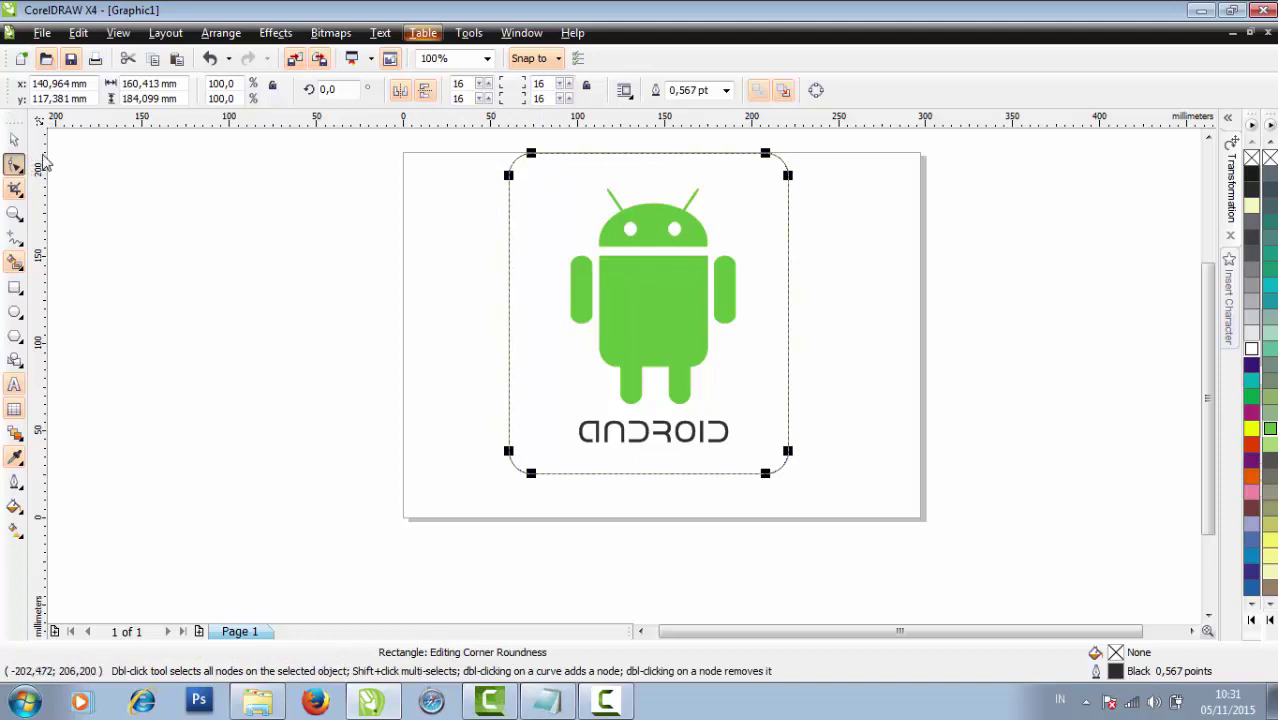
left_click(14, 140)
left_click(383, 244)
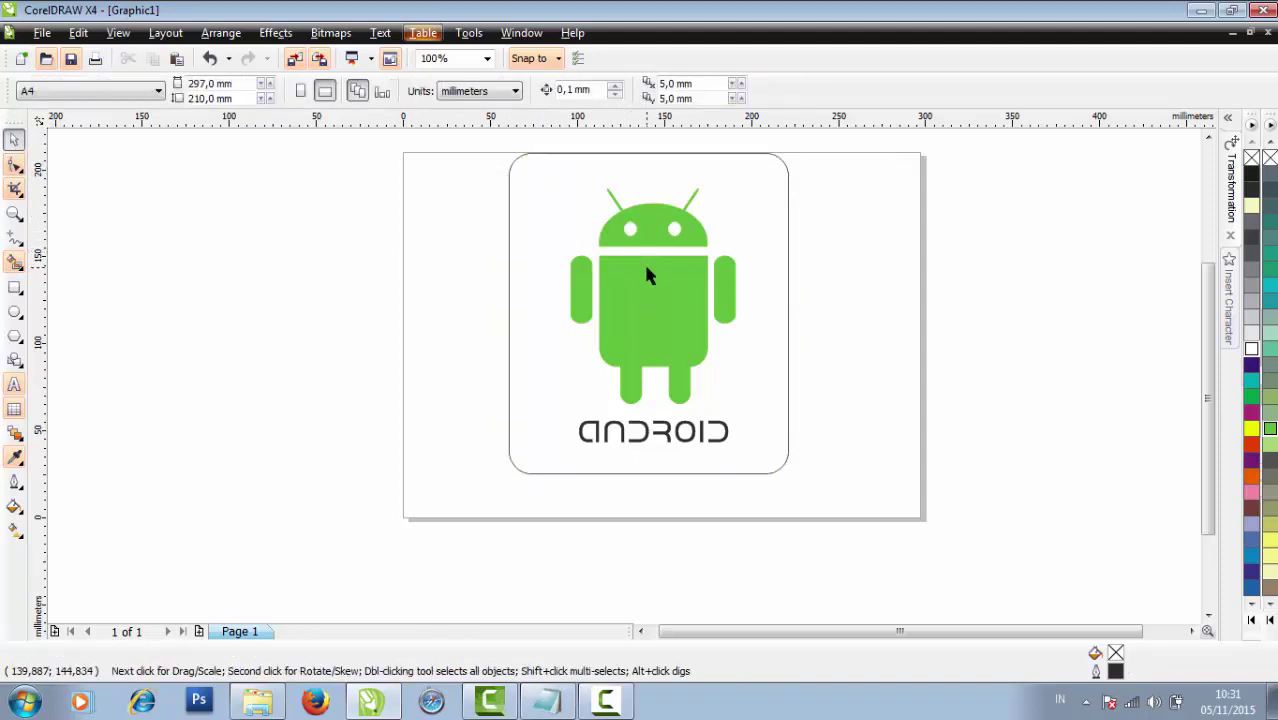
Fill the rounded rectangle around the robot with yellow
left_click(788, 275)
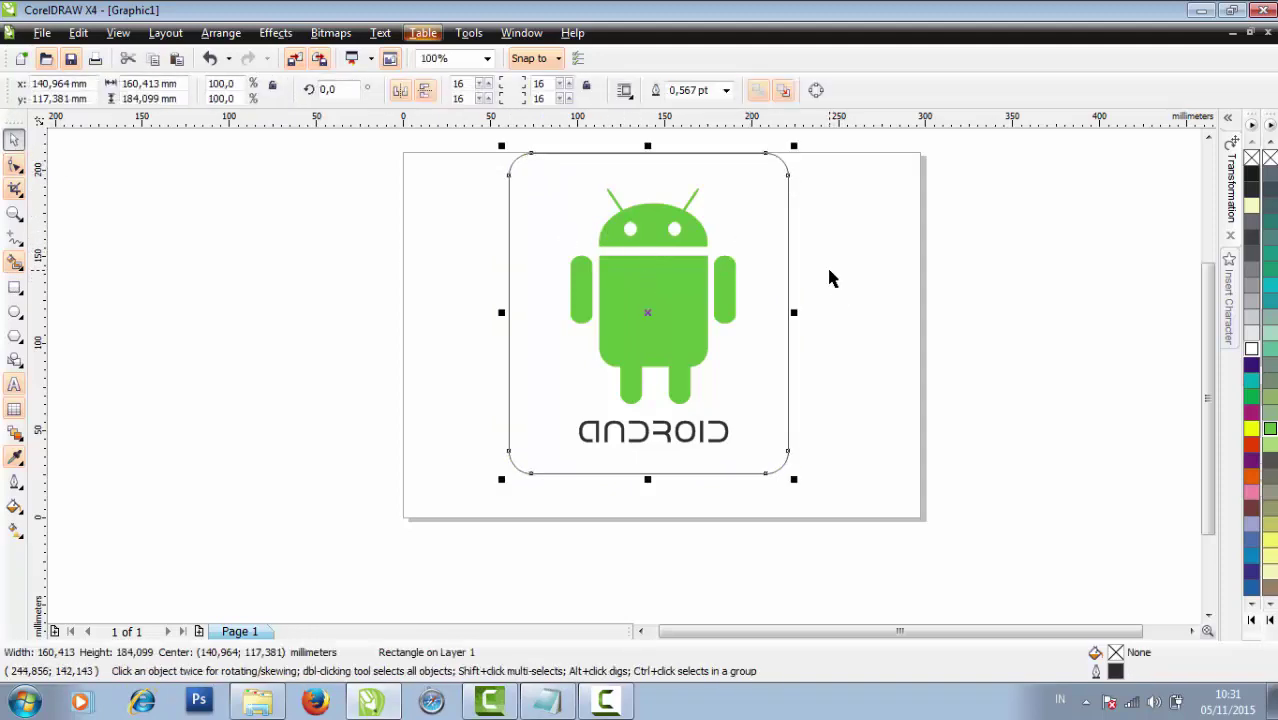
left_click(1251, 428)
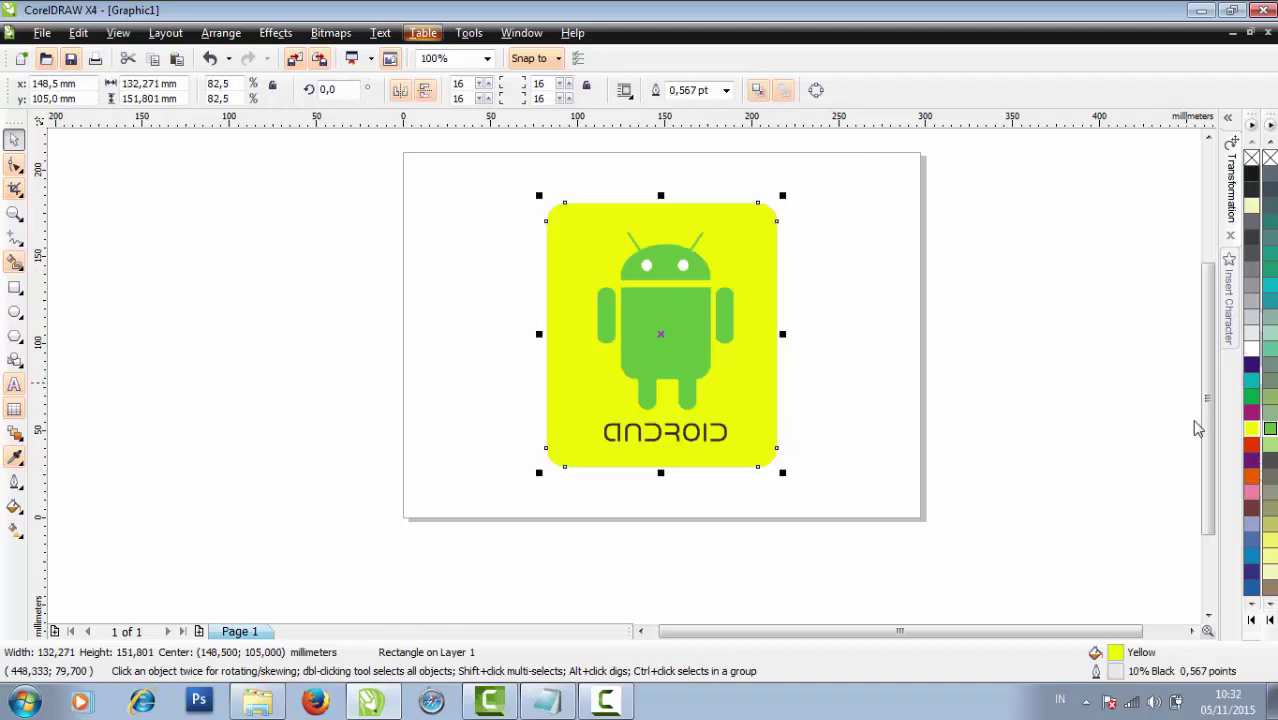
left_click(1153, 428)
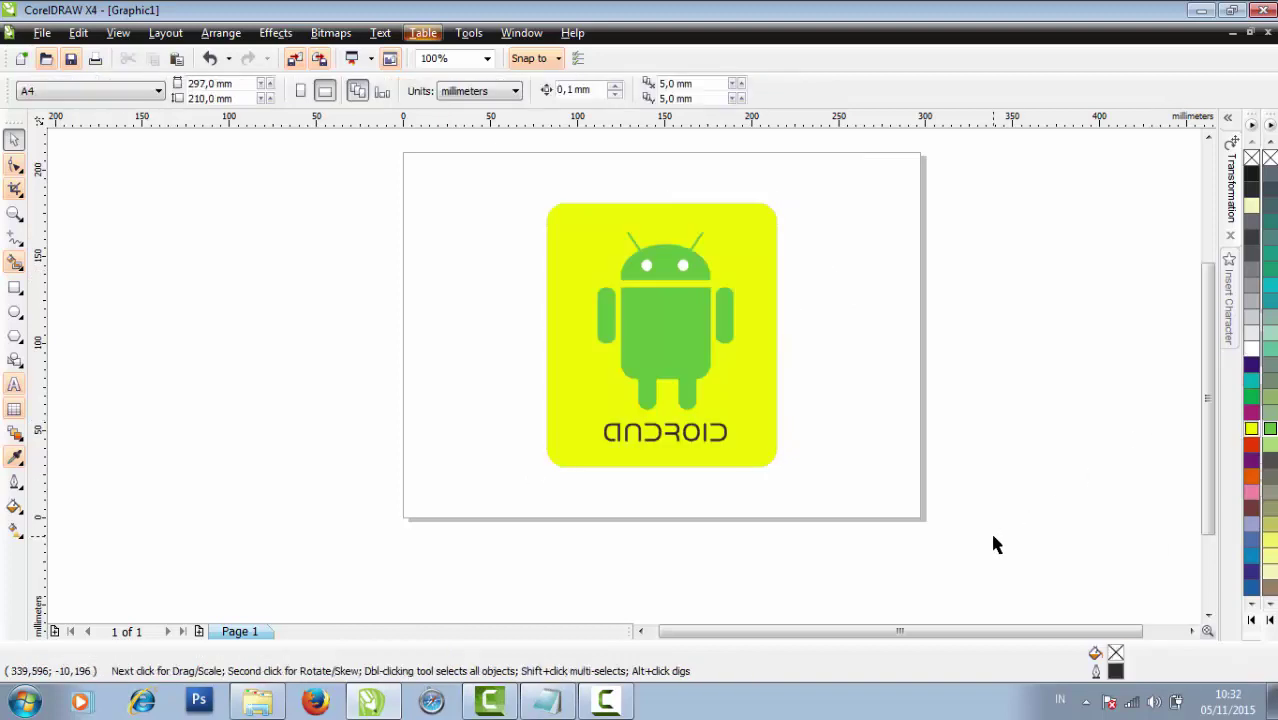